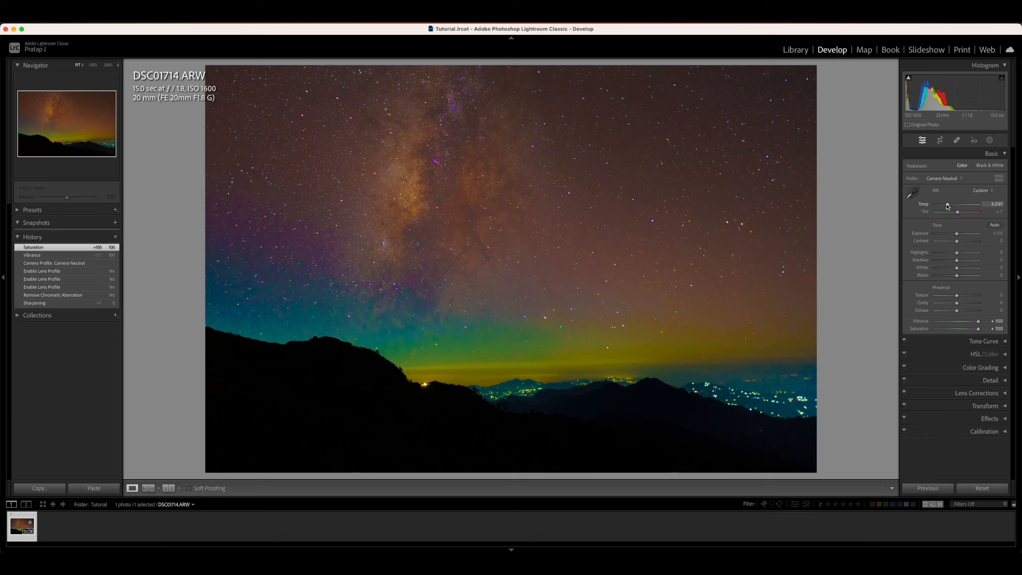
# Set the white balance temperature to about 4,600 and the tint to +3, and reset vibrance and saturation to 0
pyautogui.moveTo(948, 205); pyautogui.dragTo(946, 206)
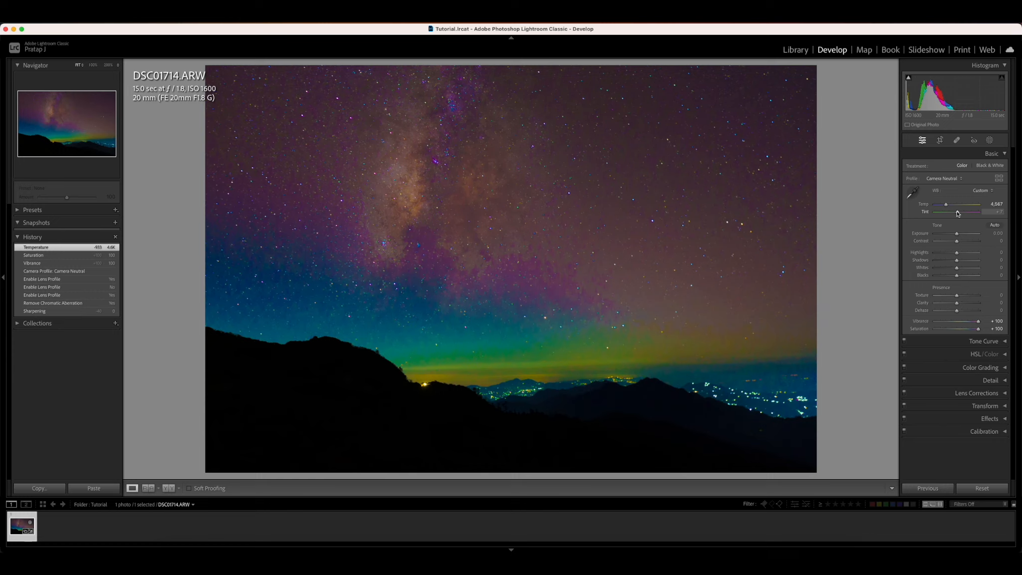
pyautogui.moveTo(957, 214); pyautogui.dragTo(958, 214)
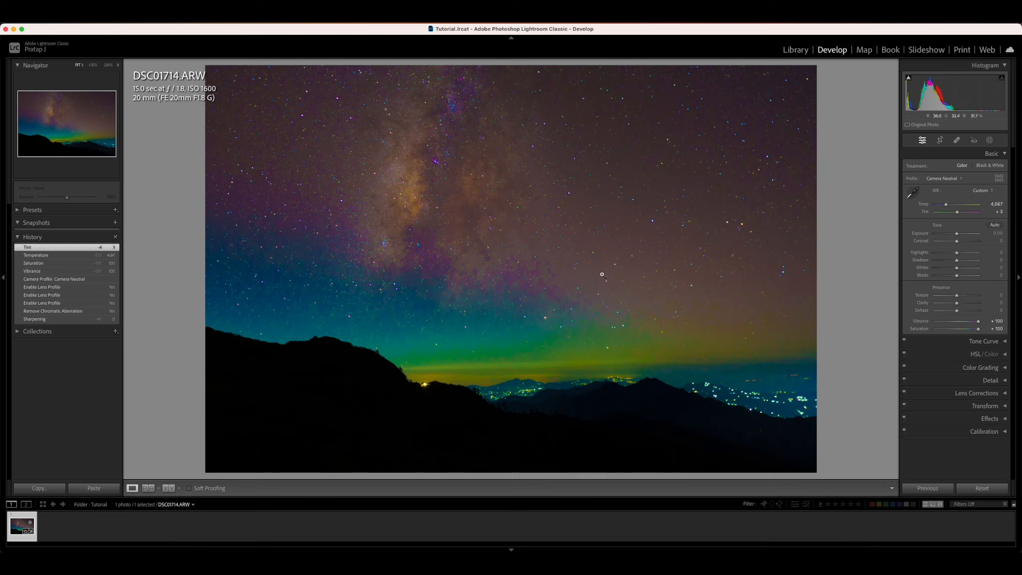
pyautogui.doubleClick(978, 322)
pyautogui.doubleClick(979, 330)
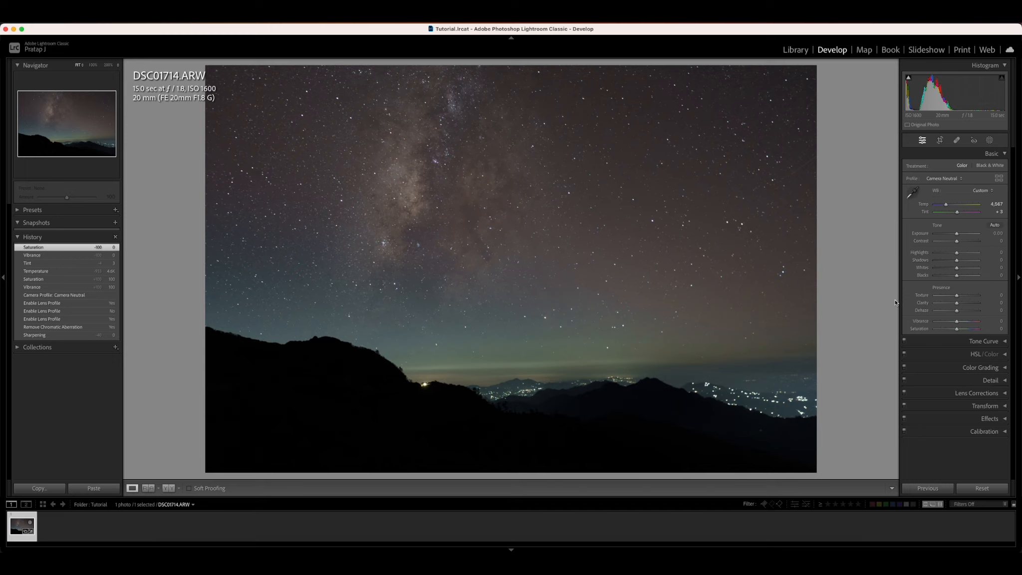
# Raise the photo's exposure to +1.00 and lift the blacks to +38
pyautogui.click(996, 234)
pyautogui.write('1')
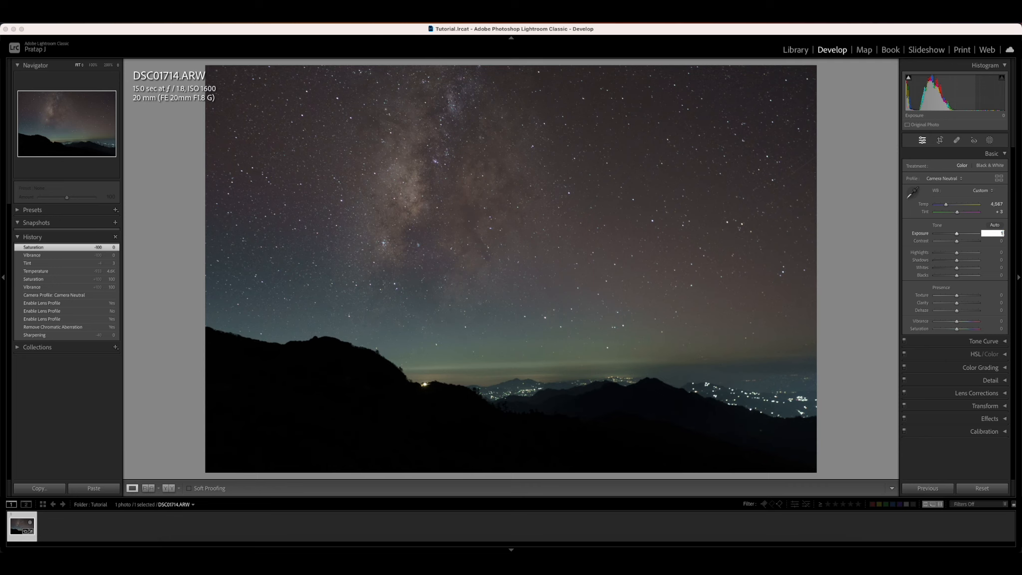
pyautogui.press('Return')
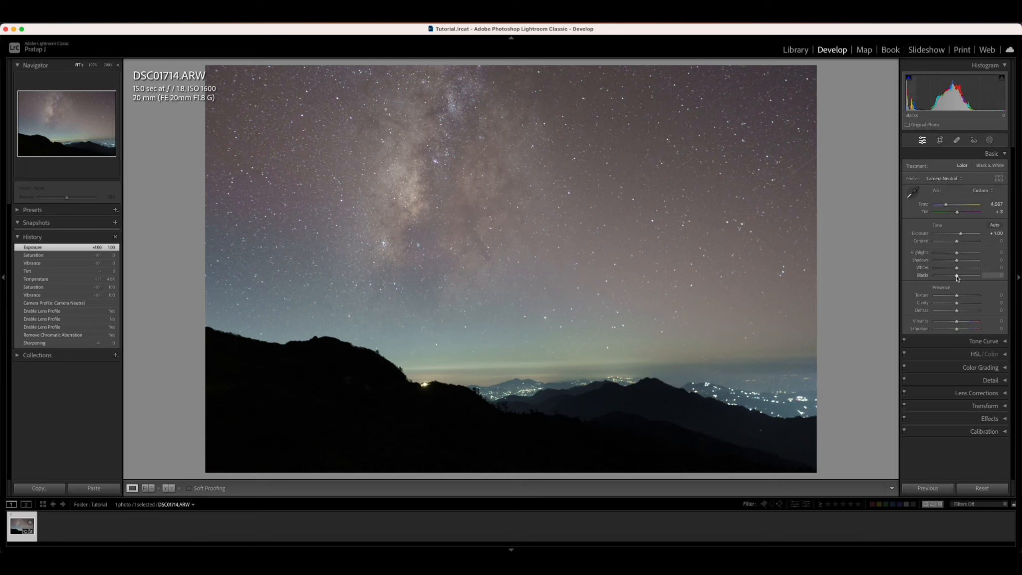
pyautogui.moveTo(958, 278); pyautogui.dragTo(966, 278)
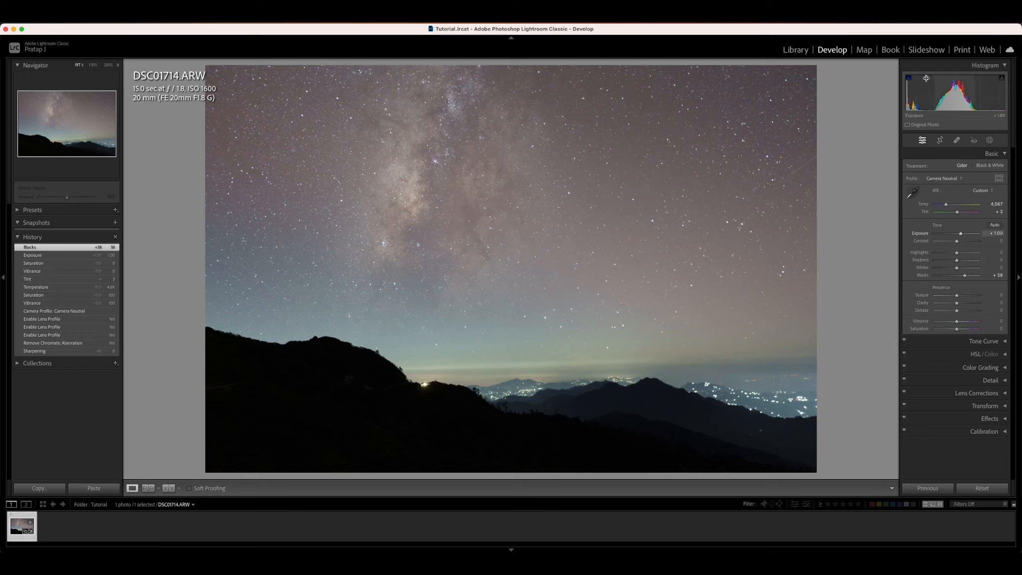
# Turn on the shadow clipping overlay and inspect the dark foreground hills at 100% for clipped blacks
pyautogui.click(909, 78)
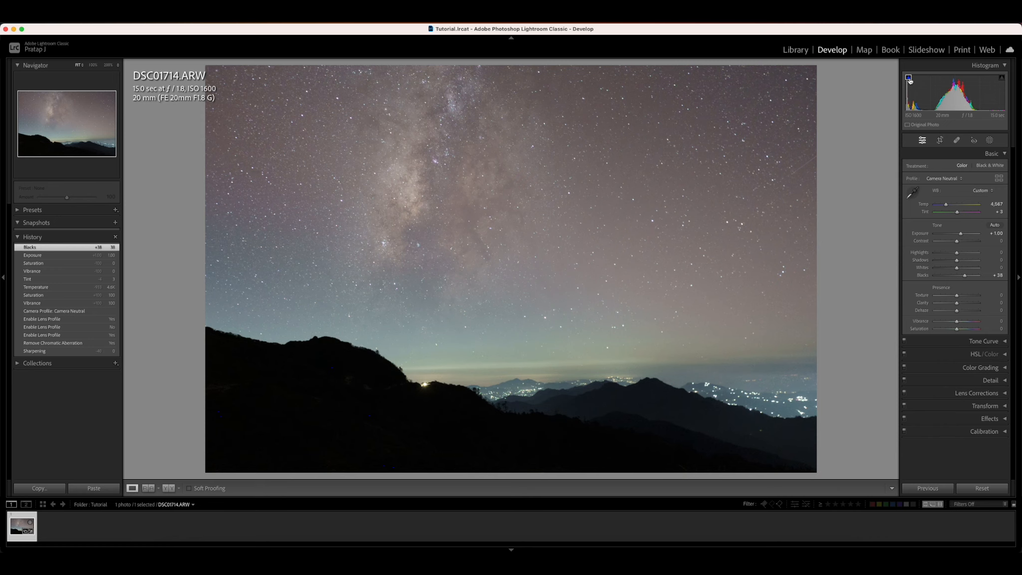
pyautogui.click(337, 369)
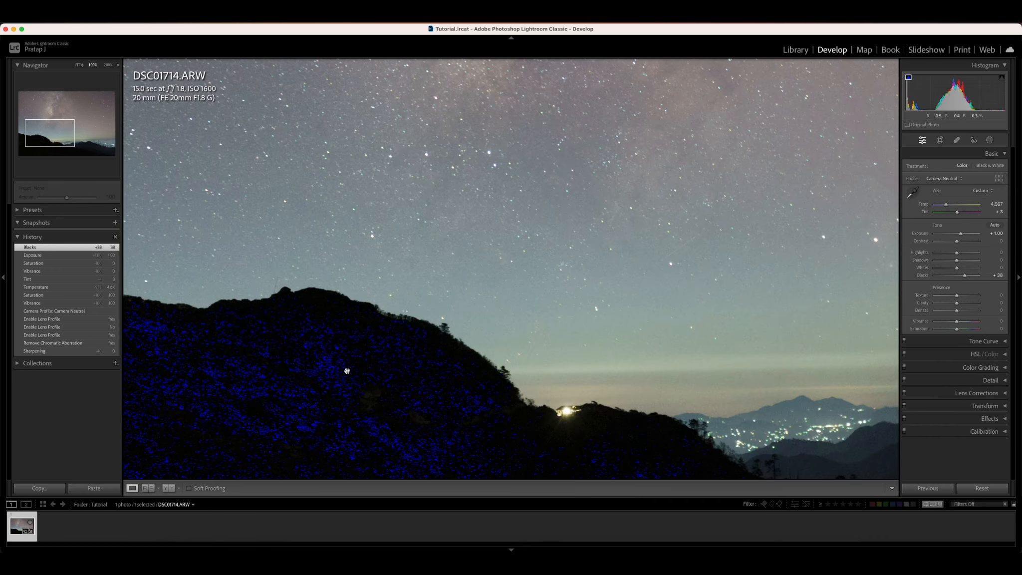
pyautogui.moveTo(343, 372); pyautogui.dragTo(395, 284)
pyautogui.moveTo(633, 409)
pyautogui.mouseDown()
pyautogui.moveTo(571, 363)
pyautogui.moveTo(466, 376)
pyautogui.mouseUp()
pyautogui.moveTo(655, 374); pyautogui.dragTo(525, 370)
pyautogui.moveTo(684, 372); pyautogui.dragTo(623, 367)
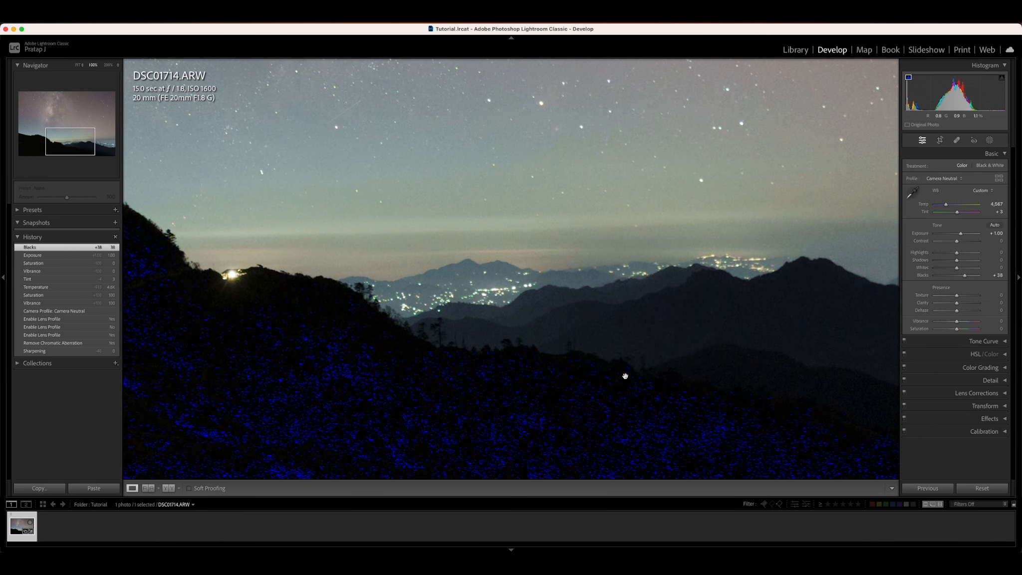
pyautogui.click(625, 376)
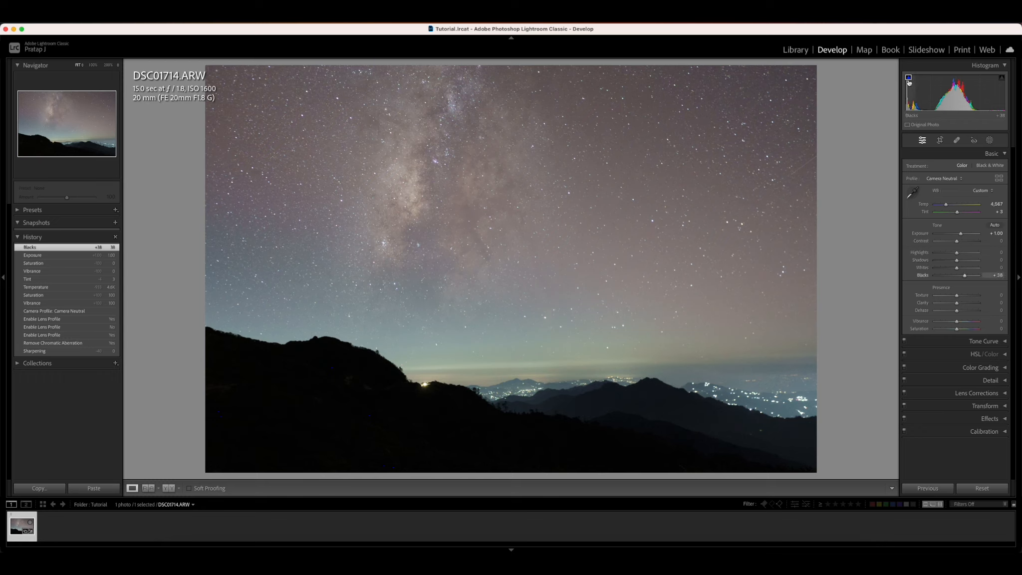
# Turn on the highlight clipping overlay and inspect the city lights and horizon at 100% for blown highlights
pyautogui.click(1002, 77)
pyautogui.click(752, 397)
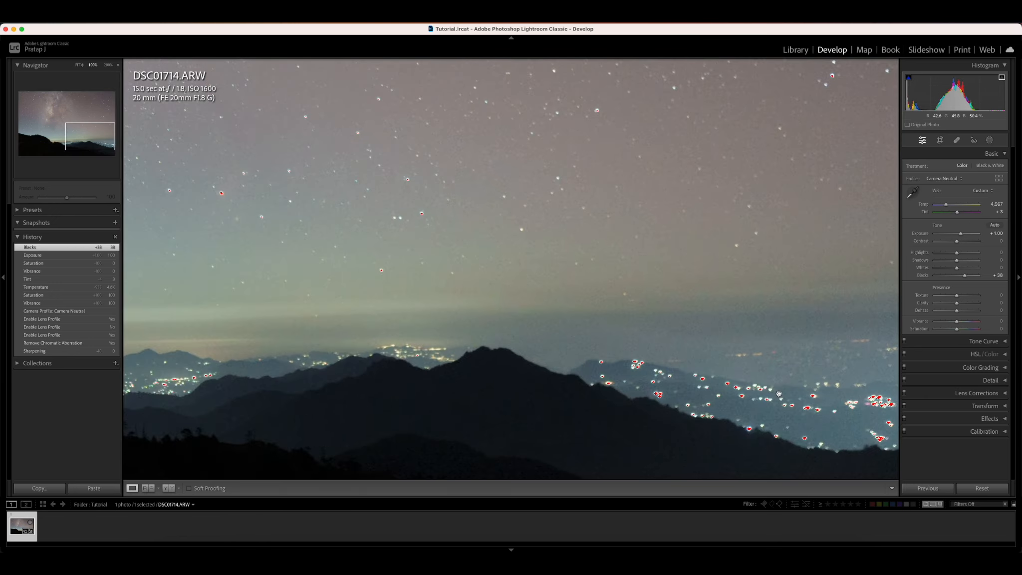
pyautogui.moveTo(779, 394); pyautogui.dragTo(687, 363)
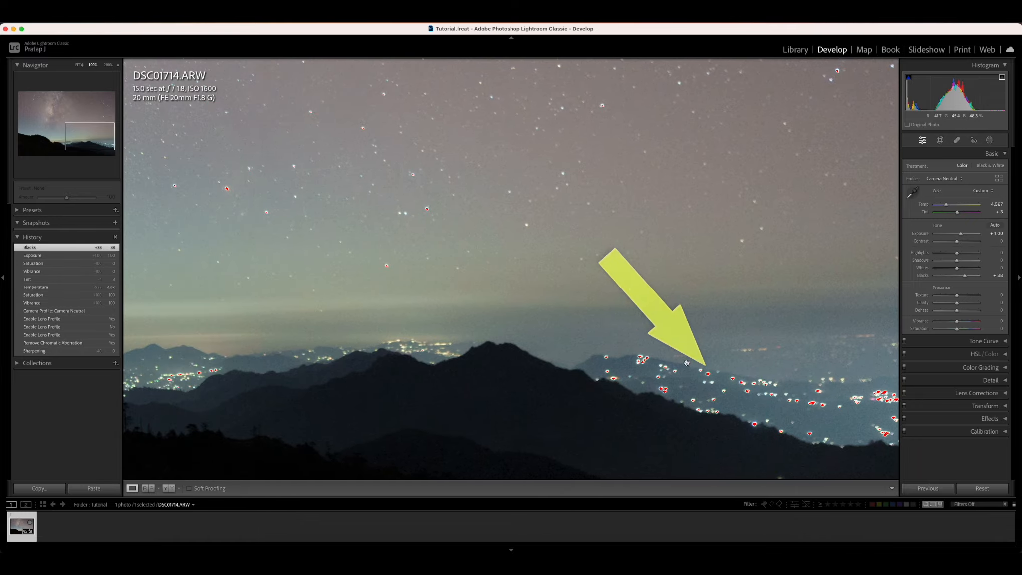
pyautogui.moveTo(504, 345); pyautogui.dragTo(640, 346)
pyautogui.moveTo(449, 344); pyautogui.dragTo(552, 342)
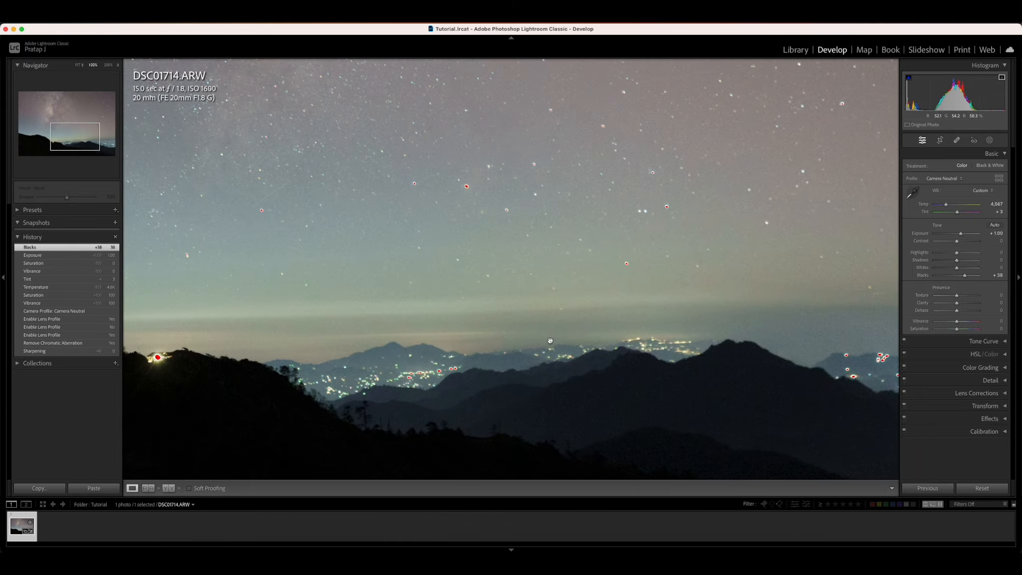
pyautogui.click(550, 340)
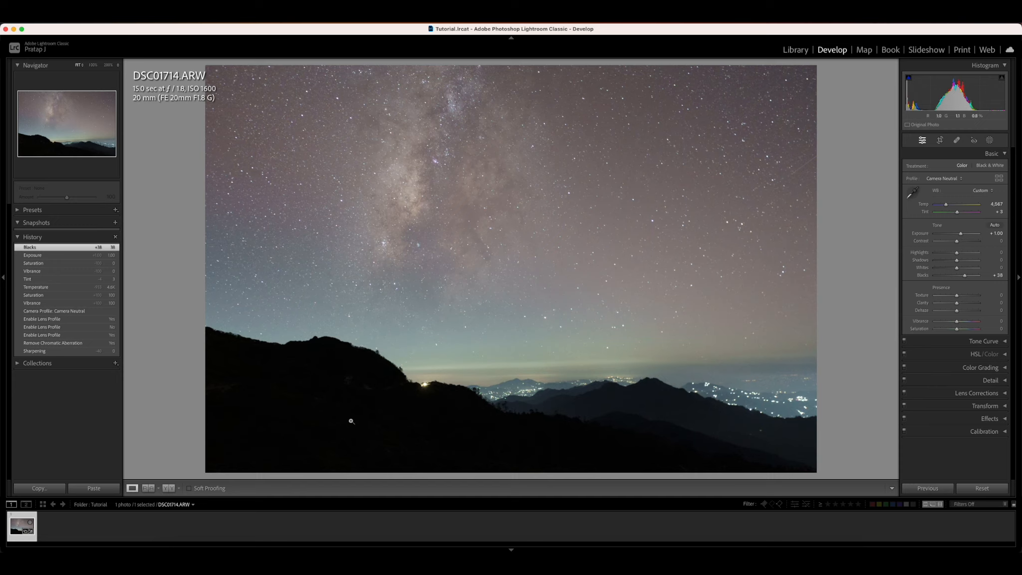
# Open DSC01714.ARW as a Smart Object in Photoshop
pyautogui.rightClick(20, 527)
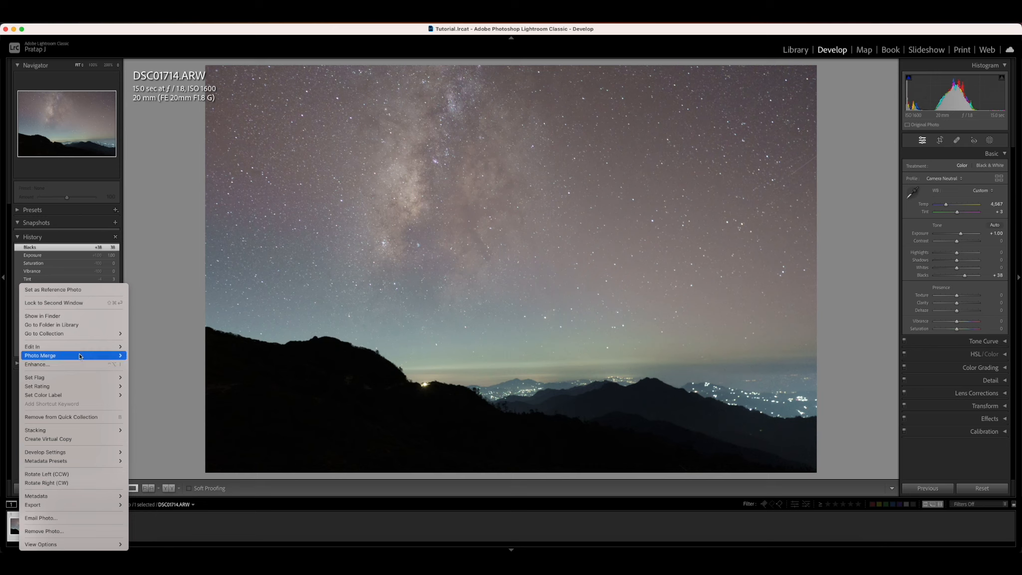
pyautogui.moveTo(81, 347)
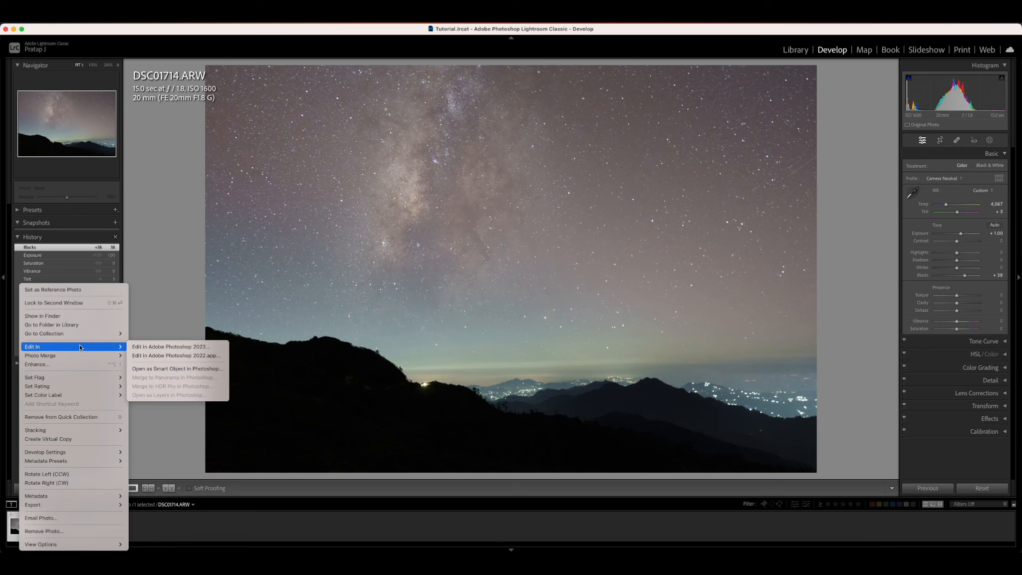
pyautogui.click(187, 369)
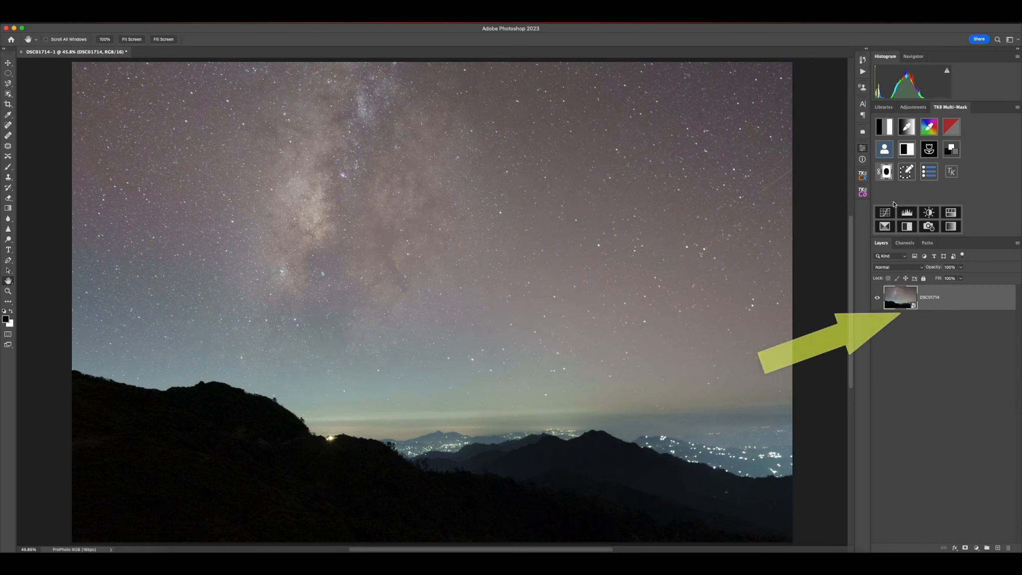
# Review the smart object's raw settings in Camera Raw and dismiss it without saving changes
pyautogui.doubleClick(914, 307)
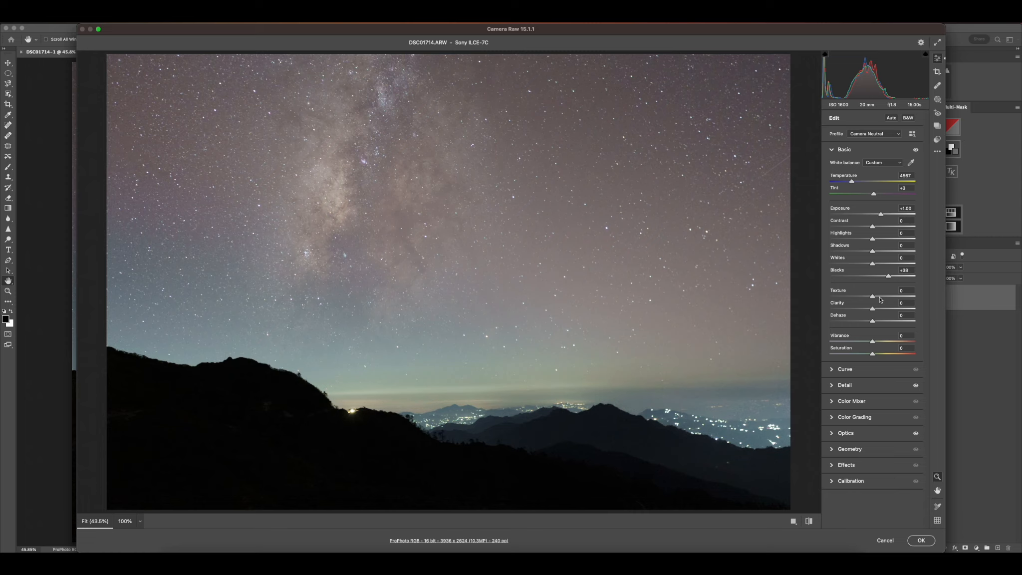
pyautogui.press('Escape')
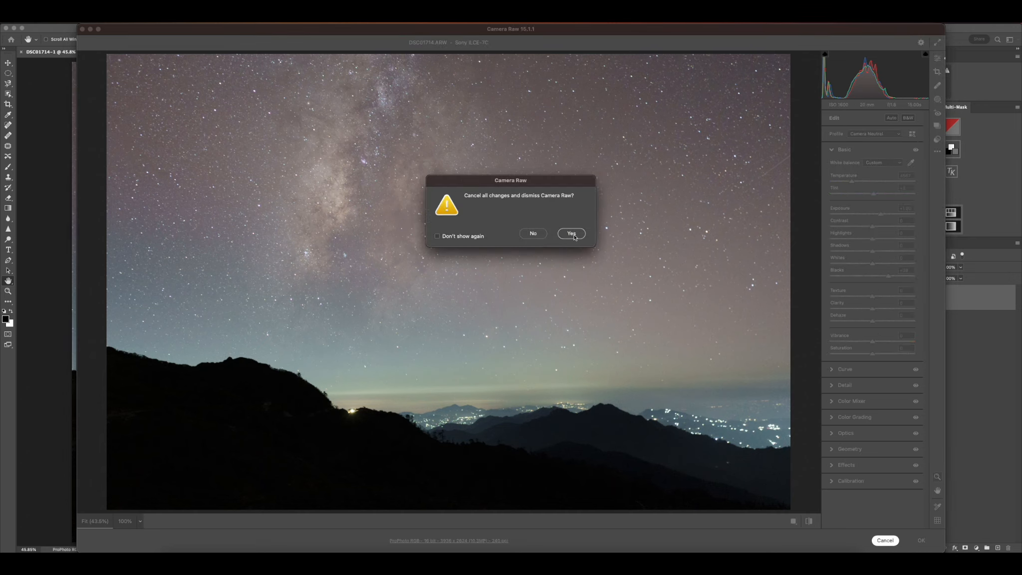
pyautogui.click(572, 234)
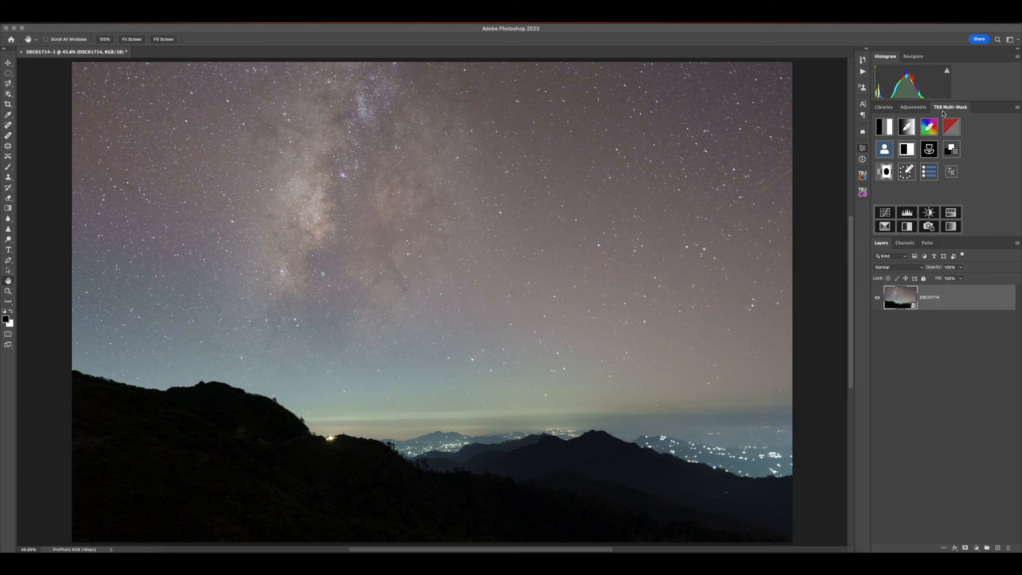
# Check the available workspaces and add a Curves adjustment layer above the DSC01714 smart object
pyautogui.click(913, 108)
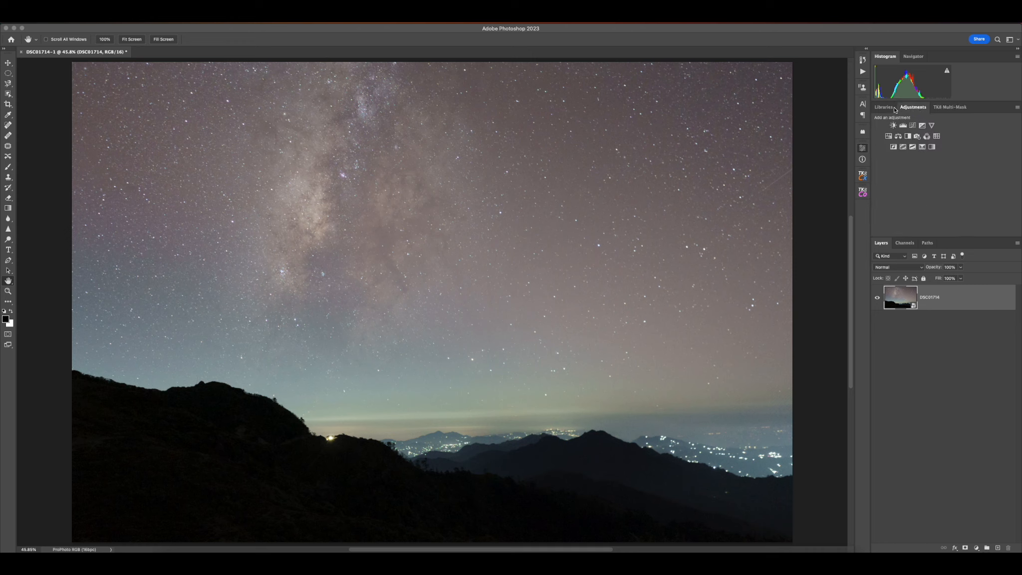
pyautogui.click(294, 15)
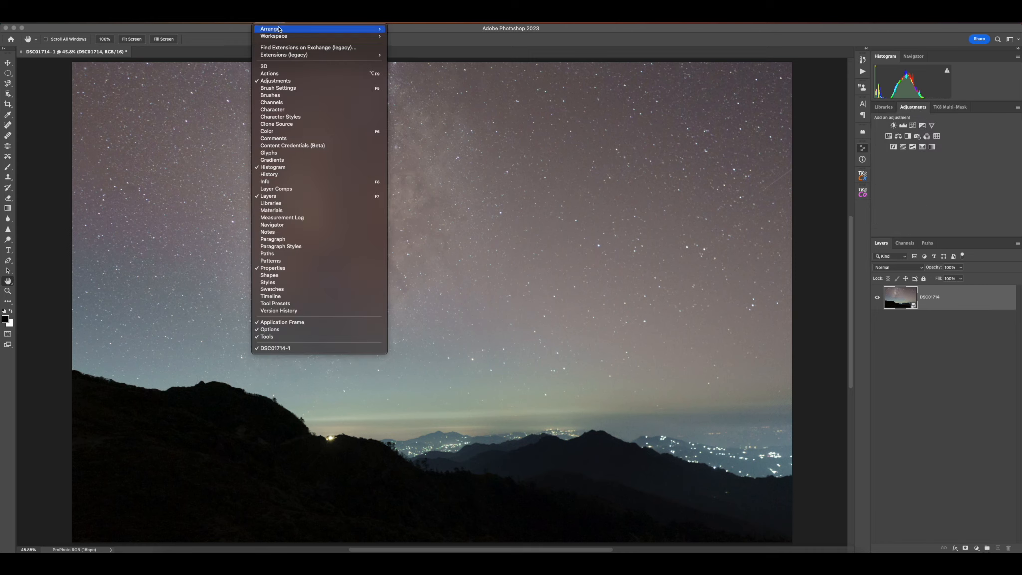
pyautogui.moveTo(359, 37)
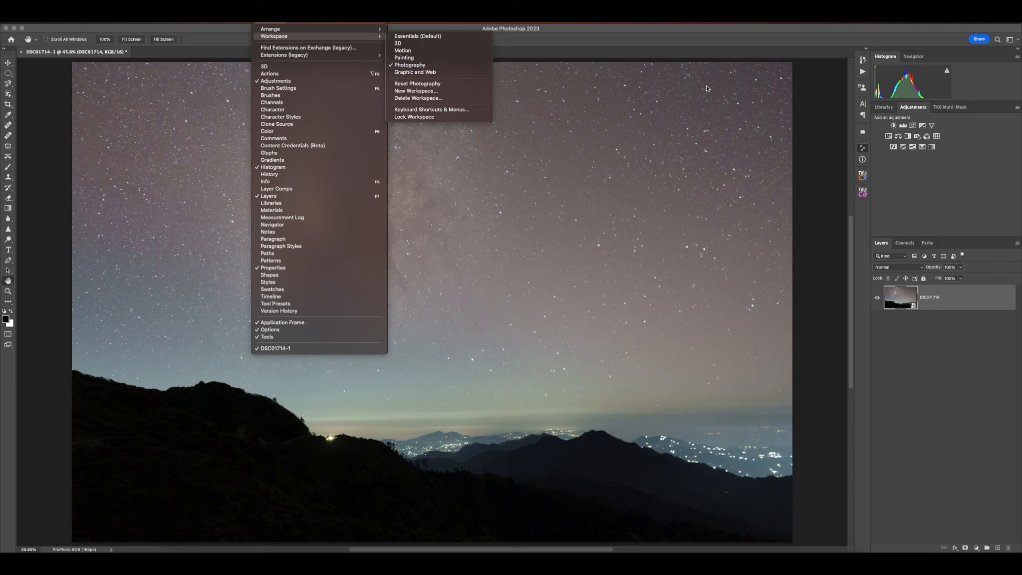
pyautogui.click(968, 126)
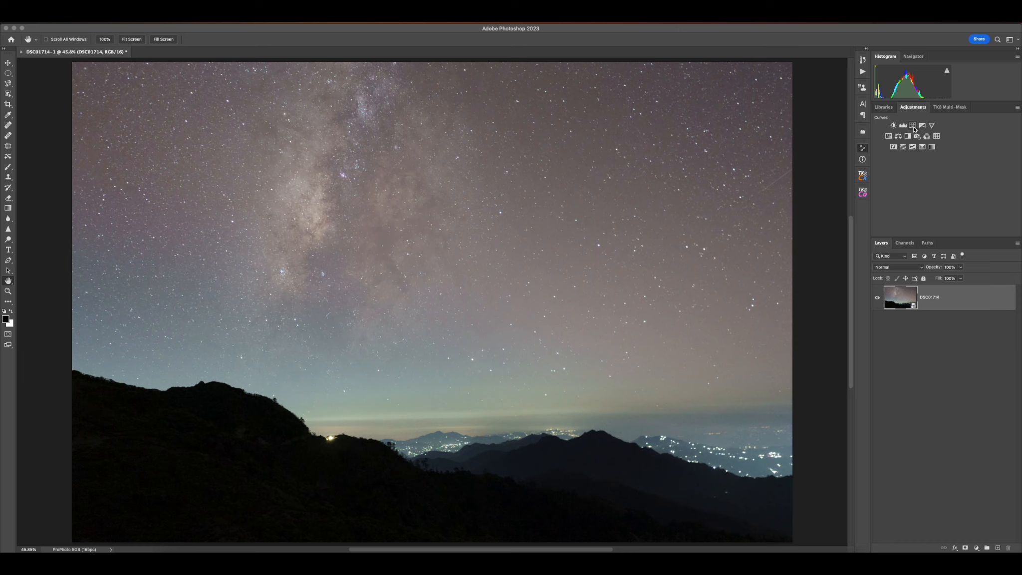
pyautogui.click(913, 126)
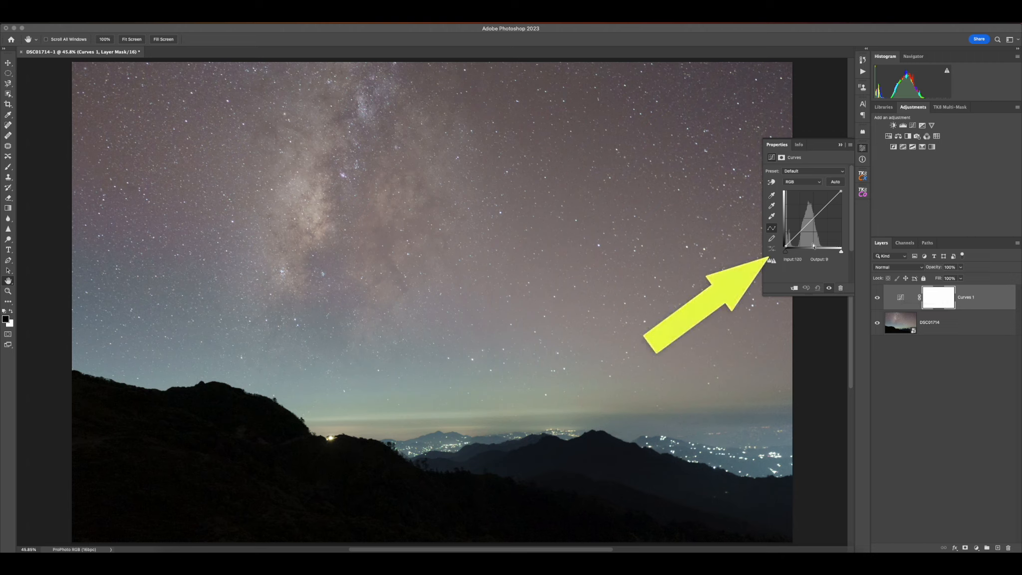
# Shape the RGB curve into an S, lifting the highlights and lowering the shadows from input 79 to output 61
pyautogui.click(935, 299)
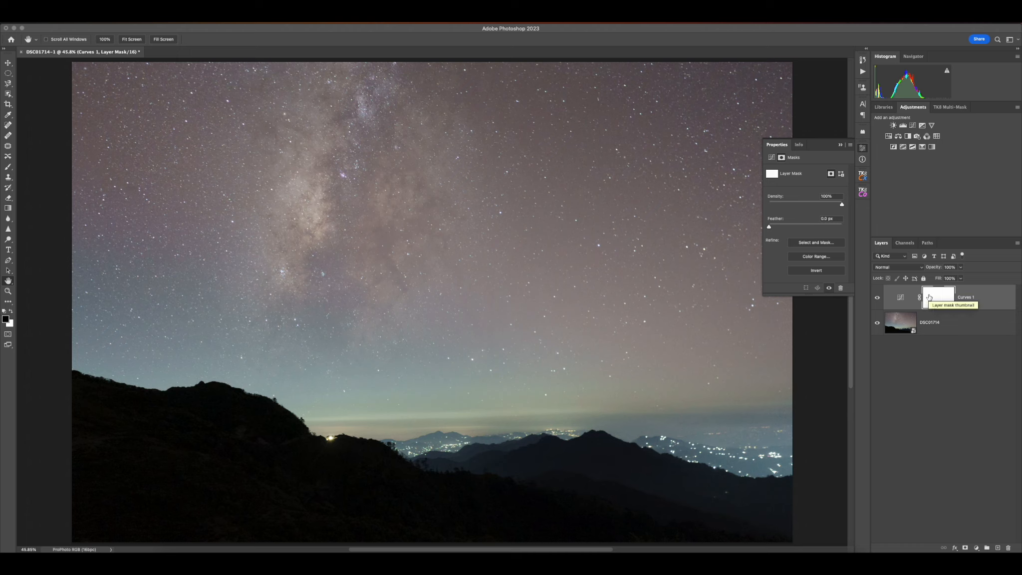
pyautogui.click(900, 297)
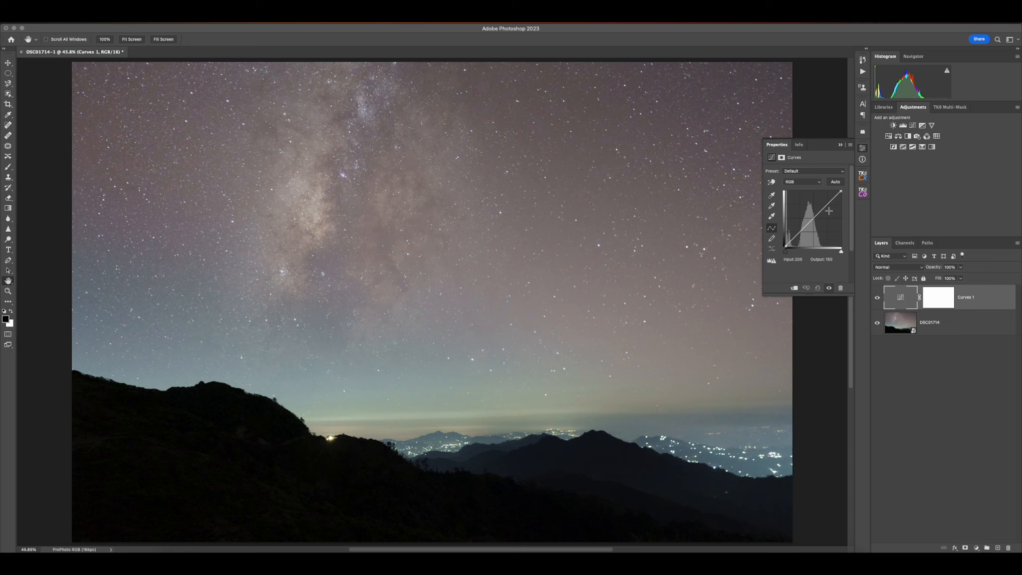
pyautogui.moveTo(826, 206); pyautogui.dragTo(803, 233)
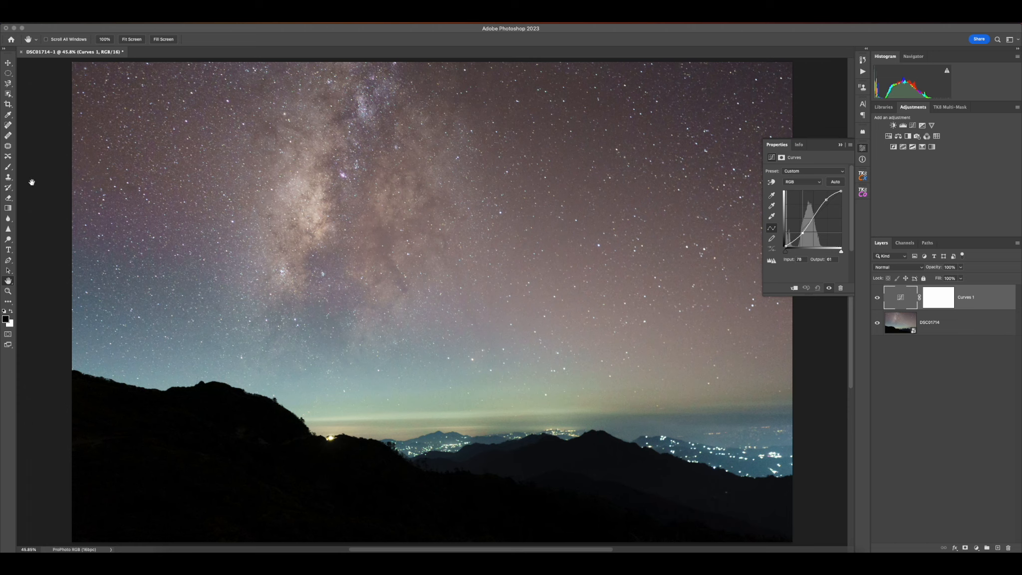
# Paint black on the Curves mask with a large soft brush around the Milky Way and over the foreground, and hide the layer to compare
pyautogui.click(8, 167)
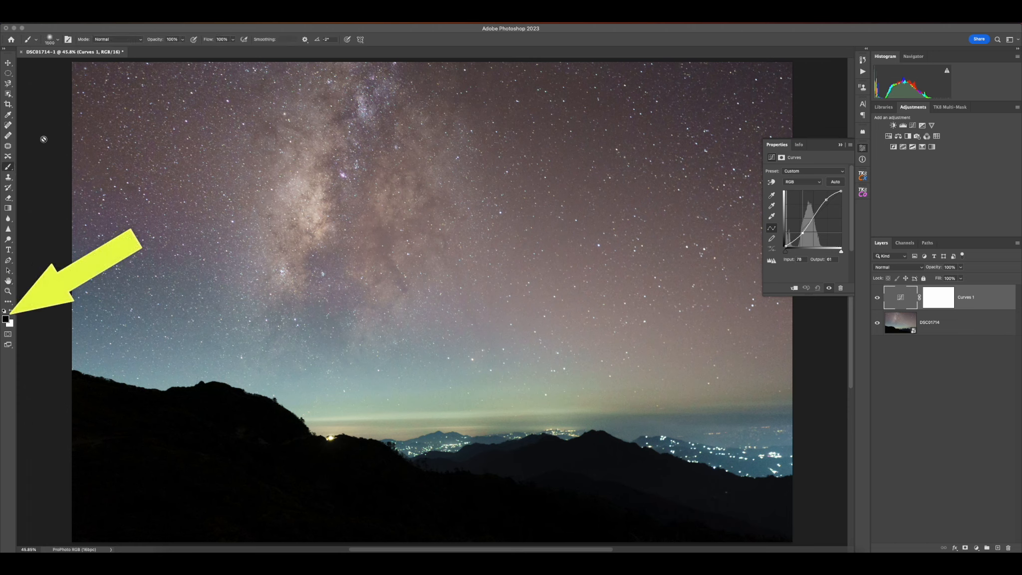
pyautogui.click(58, 40)
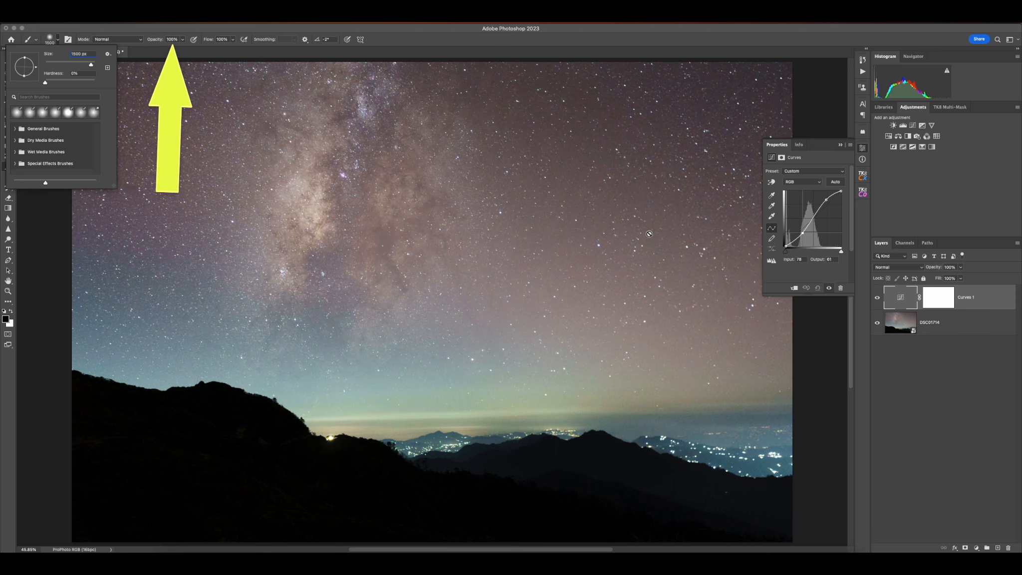
pyautogui.click(940, 301)
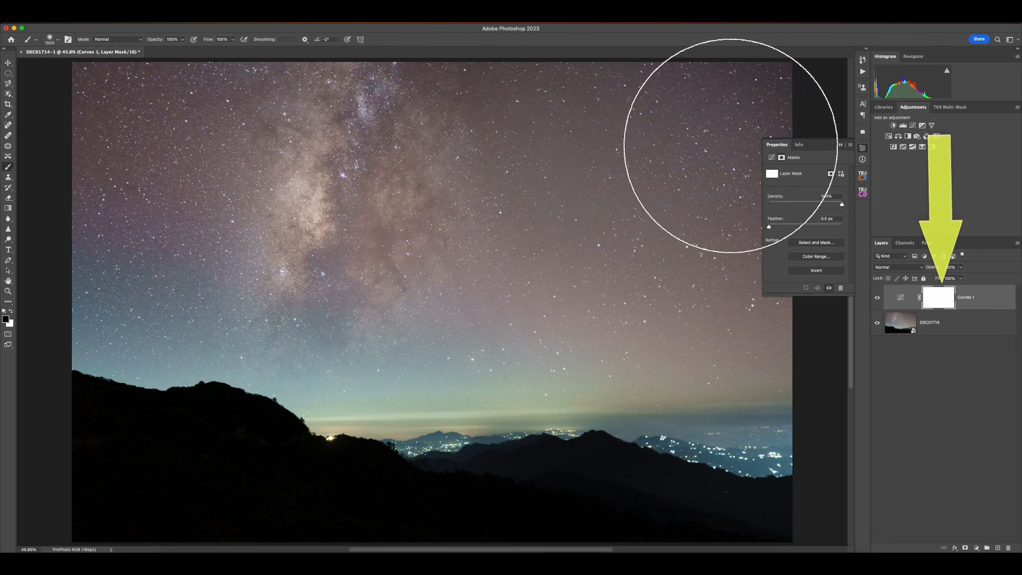
pyautogui.moveTo(648, 262)
pyautogui.mouseDown()
pyautogui.moveTo(696, 287)
pyautogui.moveTo(714, 282)
pyautogui.moveTo(679, 199)
pyautogui.moveTo(698, 162)
pyautogui.moveTo(757, 140)
pyautogui.moveTo(668, 219)
pyautogui.moveTo(733, 261)
pyautogui.moveTo(716, 284)
pyautogui.mouseUp()
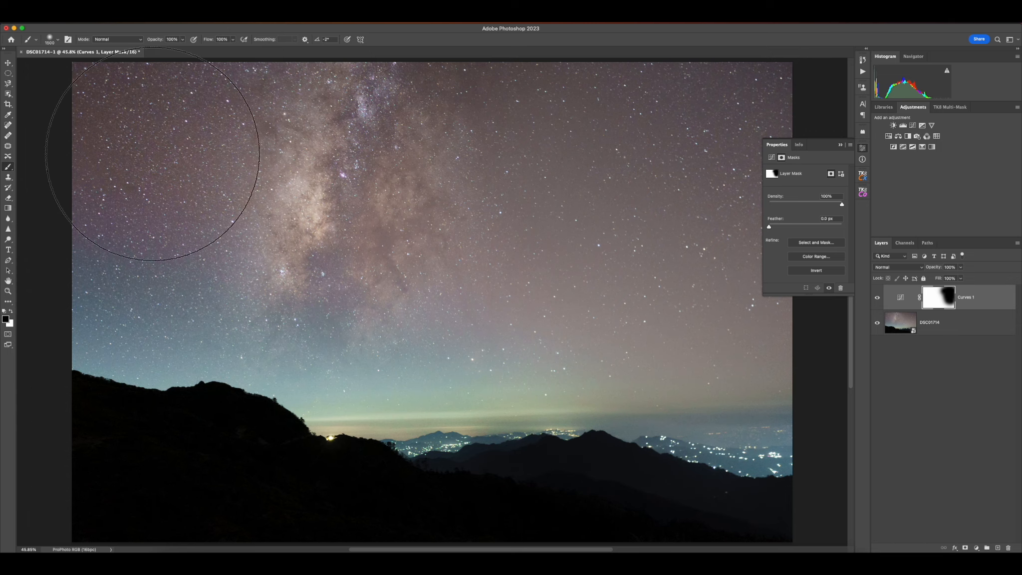
pyautogui.moveTo(160, 91)
pyautogui.mouseDown()
pyautogui.moveTo(110, 137)
pyautogui.moveTo(145, 110)
pyautogui.moveTo(116, 240)
pyautogui.moveTo(78, 305)
pyautogui.mouseUp()
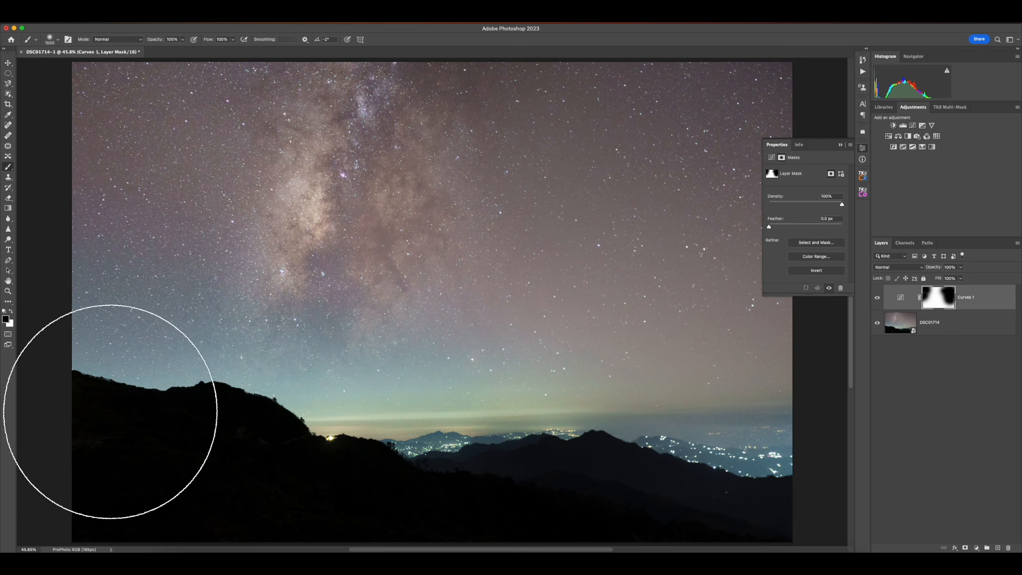
pyautogui.moveTo(110, 411)
pyautogui.mouseDown()
pyautogui.moveTo(371, 448)
pyautogui.moveTo(776, 456)
pyautogui.mouseUp()
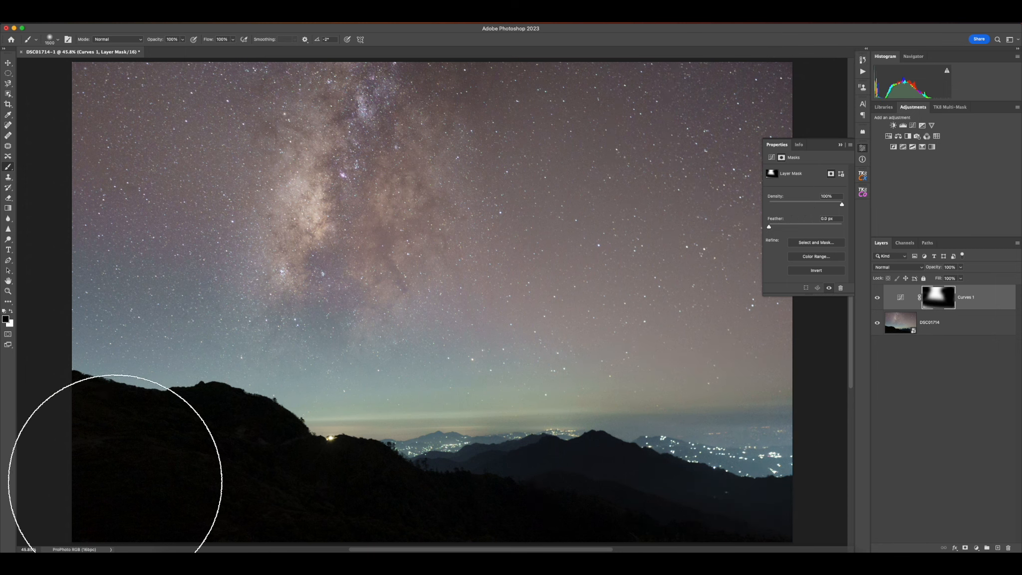
pyautogui.click(878, 299)
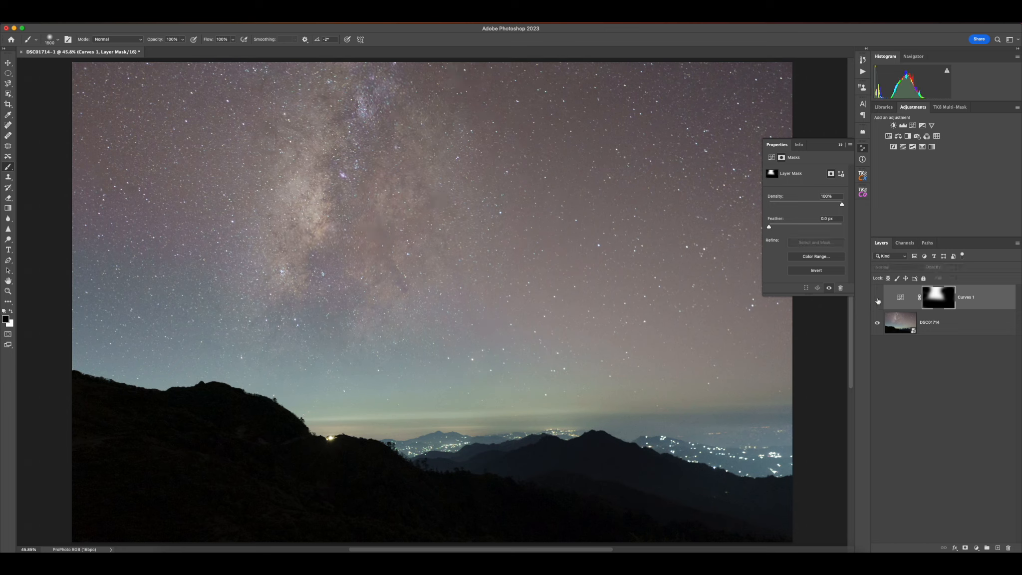
# Show the hand-masked Curves 1 layer again for comparison and delete it, leaving only the DSC01714 smart object
pyautogui.click(877, 300)
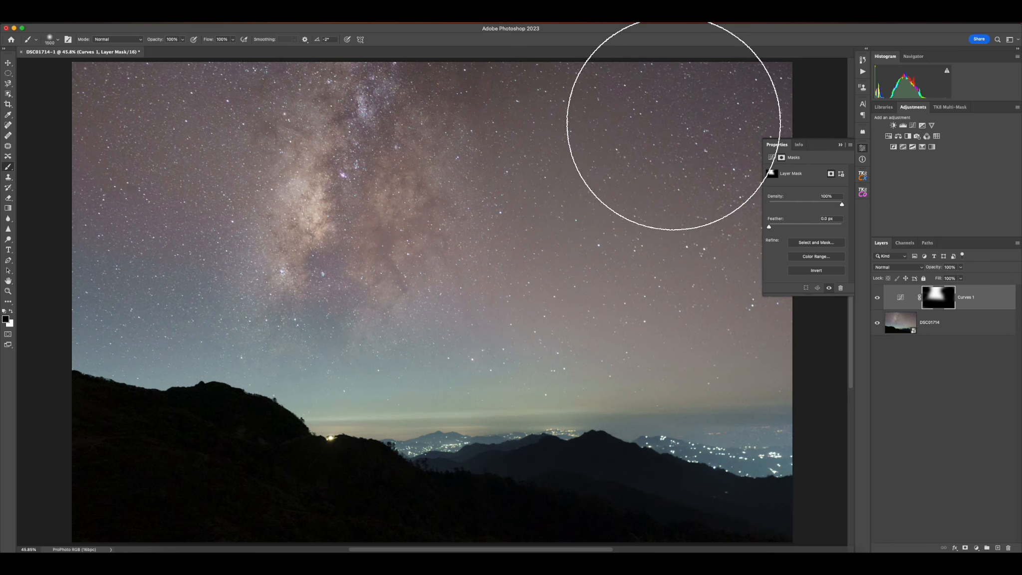
pyautogui.click(955, 107)
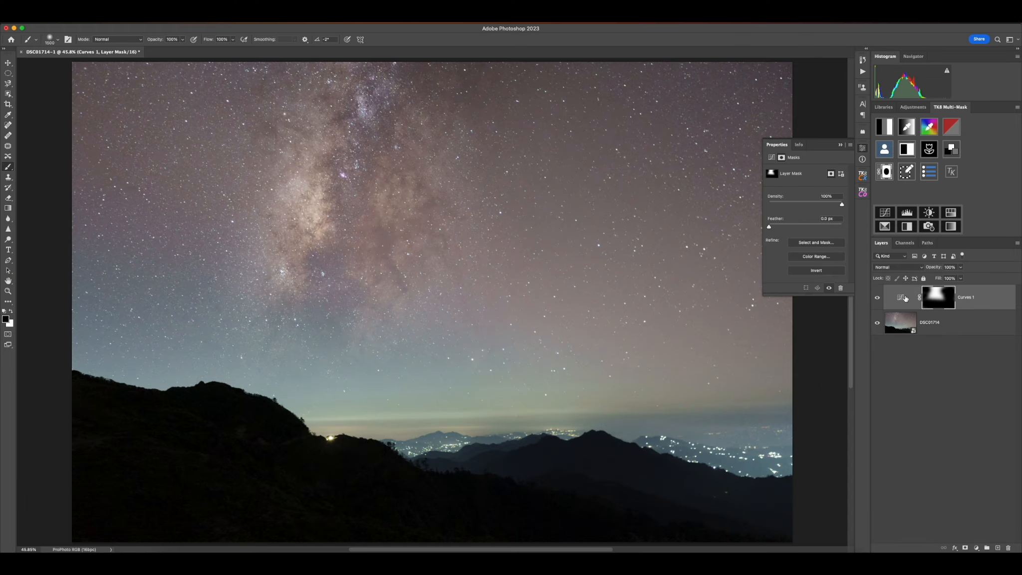
pyautogui.moveTo(867, 366); pyautogui.dragTo(997, 574)
pyautogui.moveTo(993, 523); pyautogui.dragTo(1008, 548)
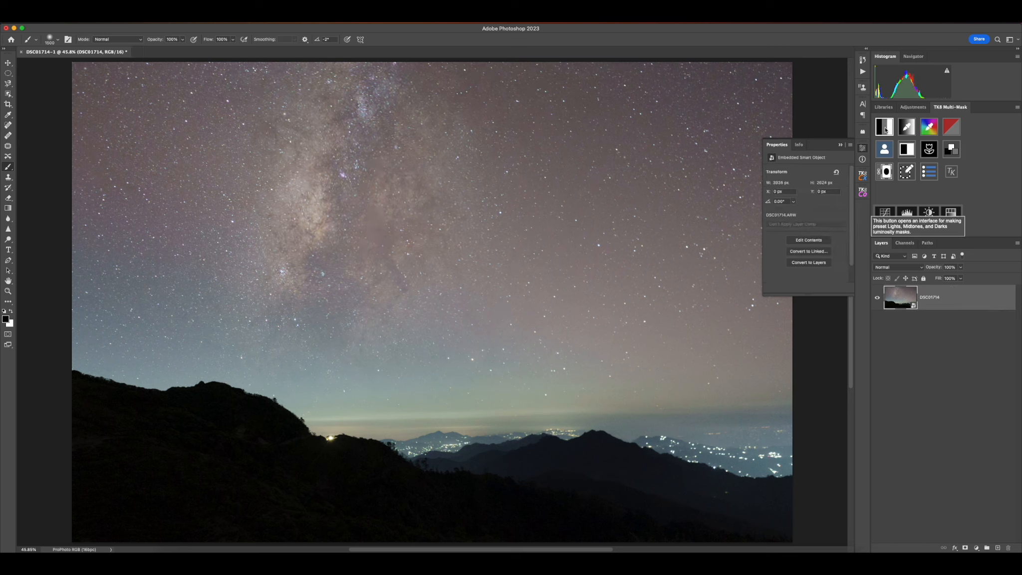
# Preview the Lights 1, Lights 2 and Darks 1 luminosity masks and apply the Lights 1 mask to a new Curves adjustment layer
pyautogui.click(885, 130)
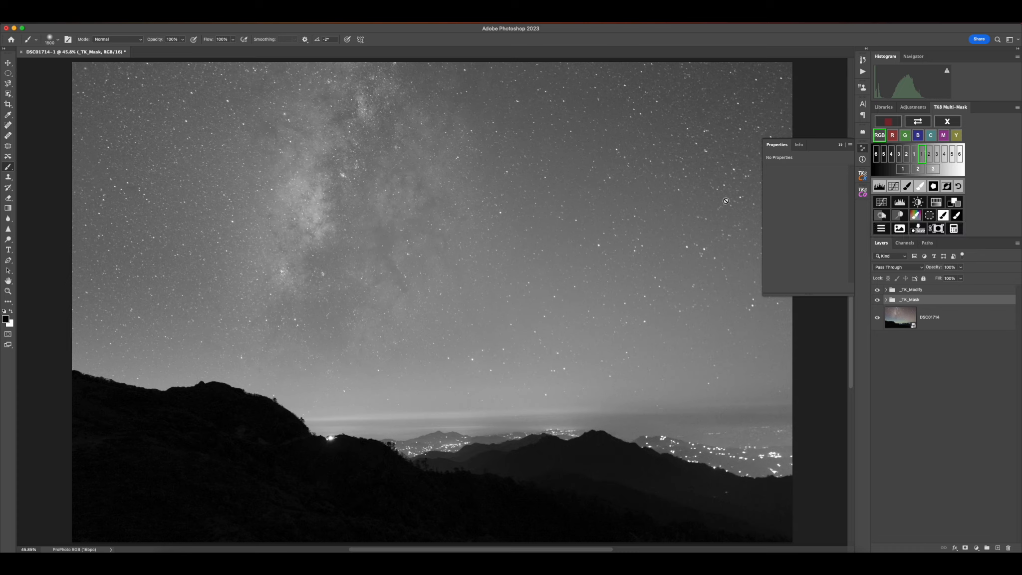
pyautogui.click(929, 156)
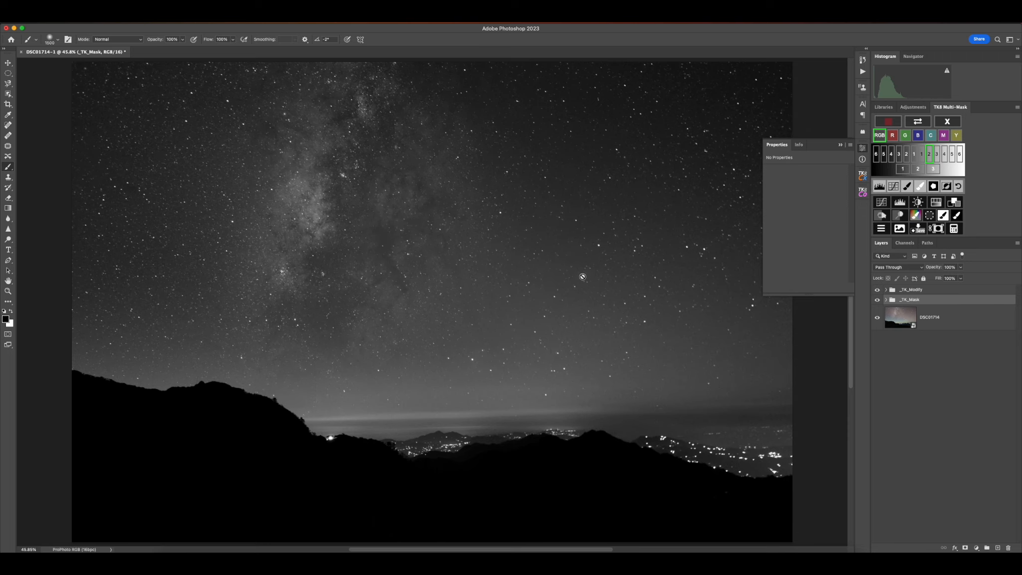
pyautogui.click(915, 158)
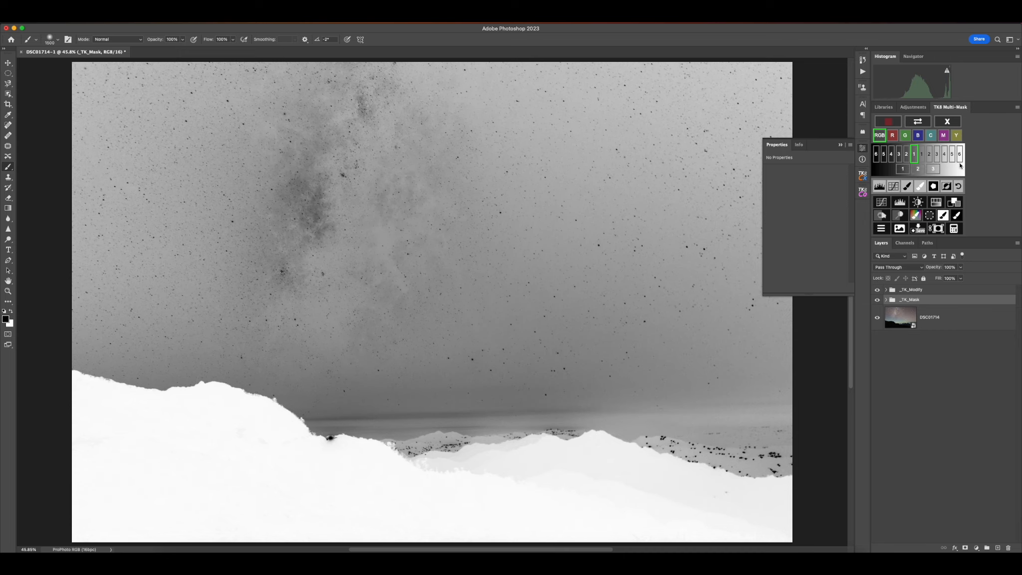
pyautogui.click(923, 156)
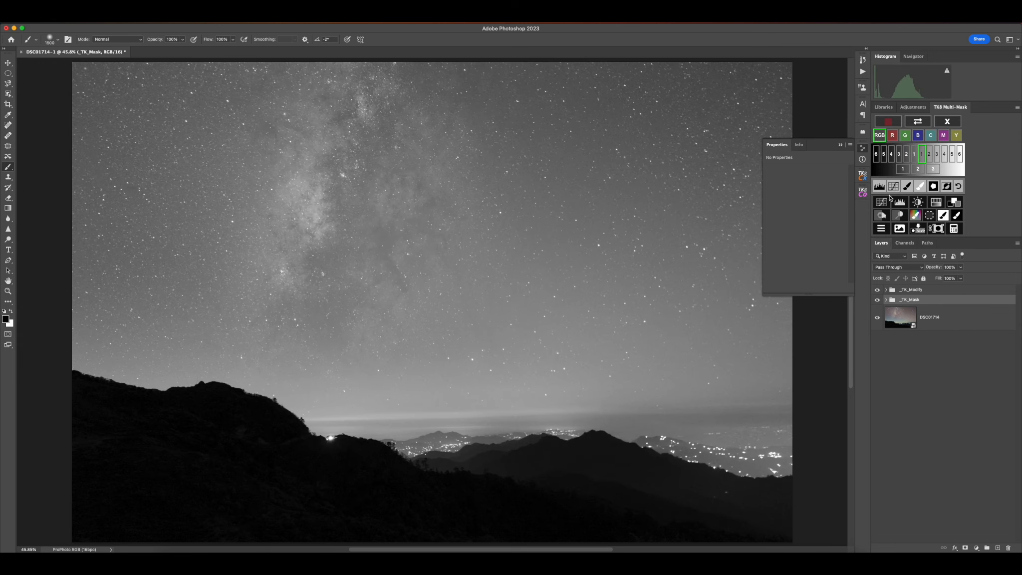
pyautogui.click(887, 201)
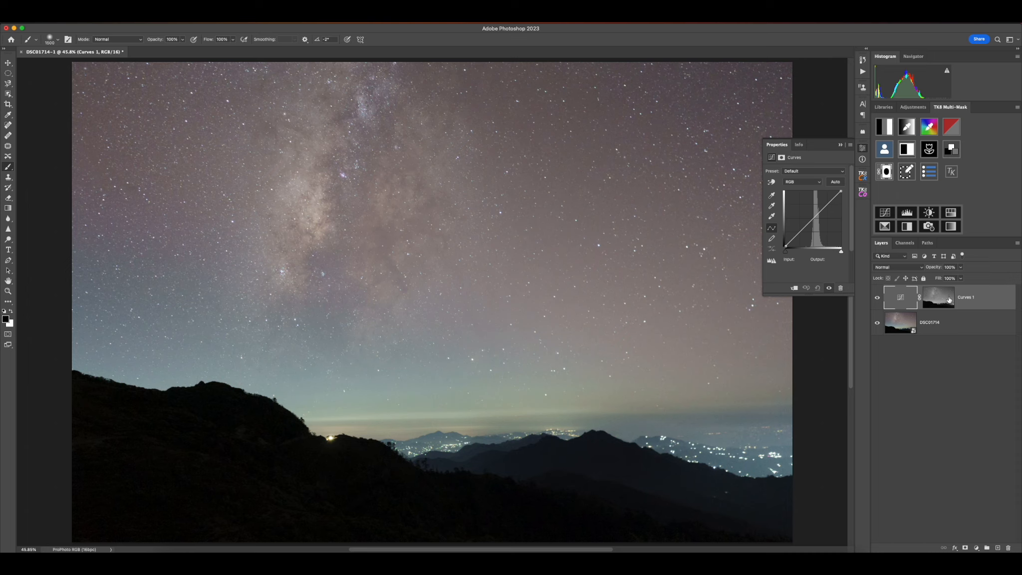
pyautogui.click(885, 128)
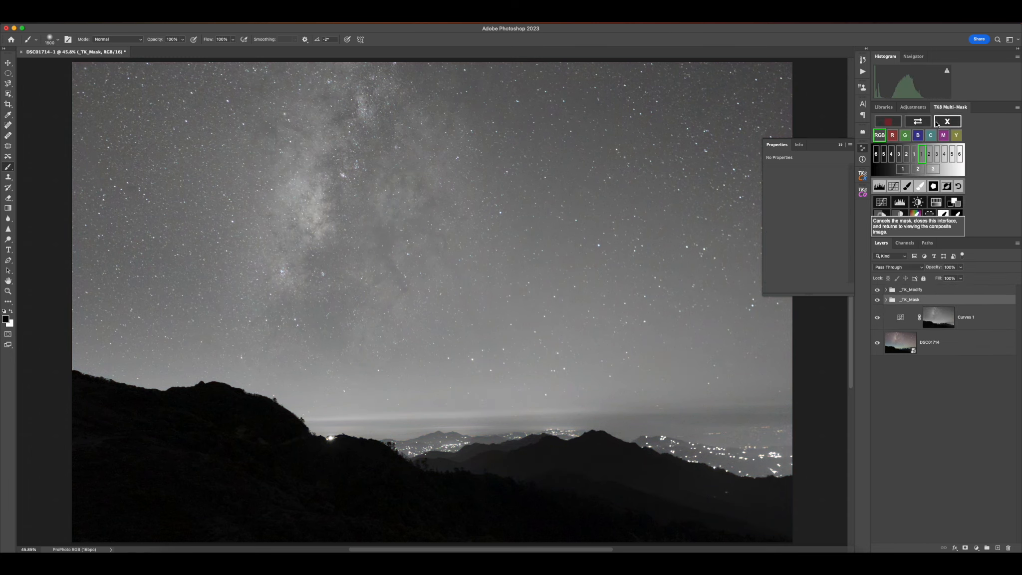
pyautogui.click(882, 218)
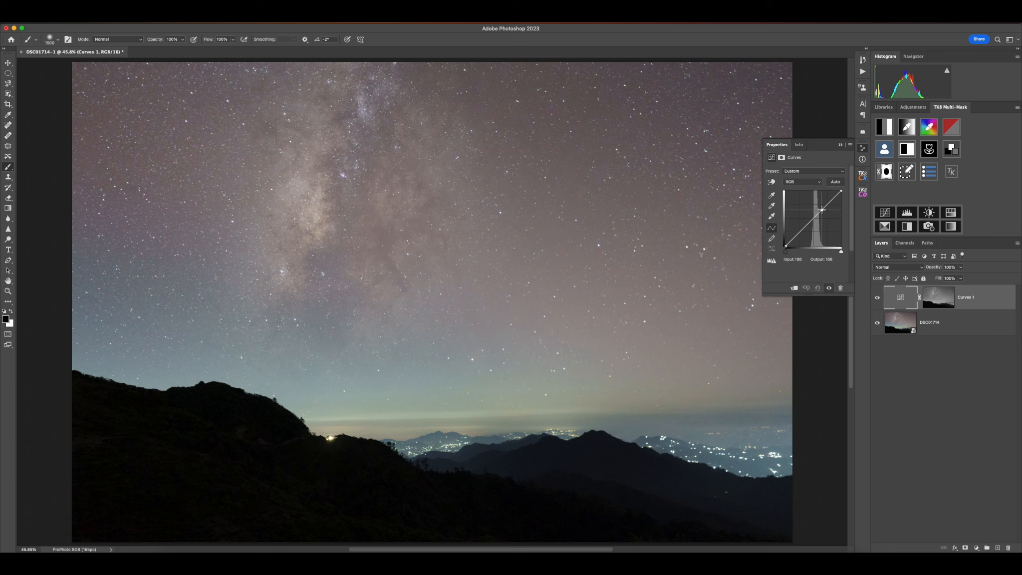
# Shape the masked RGB curve into a steep S, lowering the shadows from input 57 to output 29, and toggle the layer to compare
pyautogui.moveTo(822, 211); pyautogui.dragTo(798, 239)
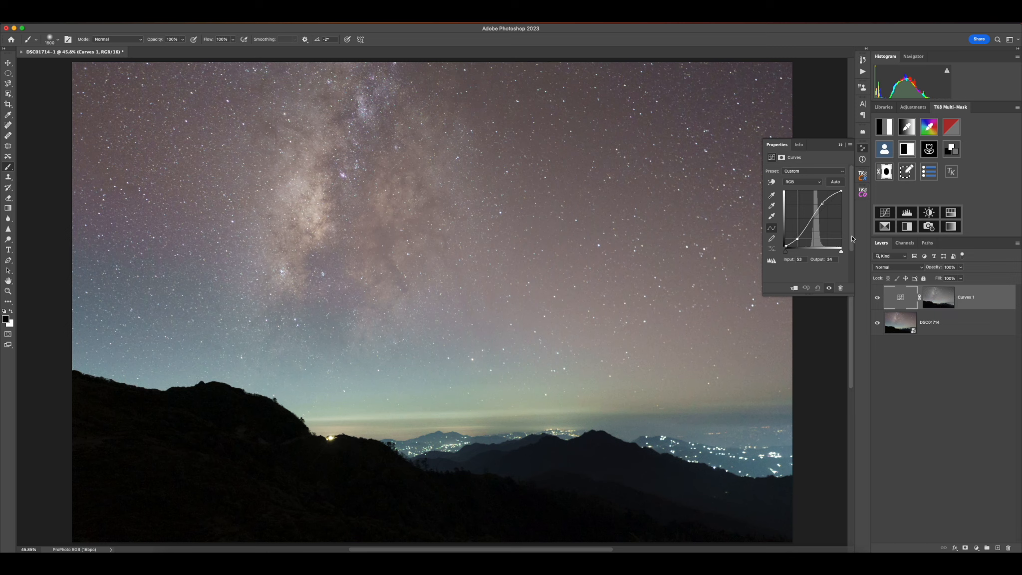
pyautogui.moveTo(823, 203); pyautogui.dragTo(821, 201)
pyautogui.moveTo(798, 239); pyautogui.dragTo(799, 242)
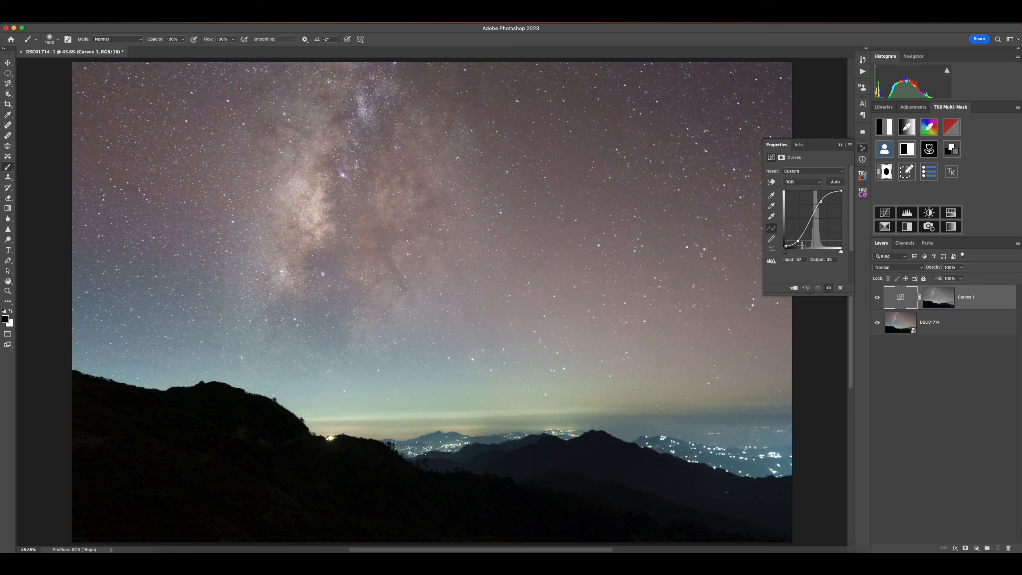
pyautogui.click(877, 298)
pyautogui.click(878, 299)
# Paint black over the foreground and horizon on the Curves luminosity mask, and delete the Curves layer
pyautogui.click(938, 299)
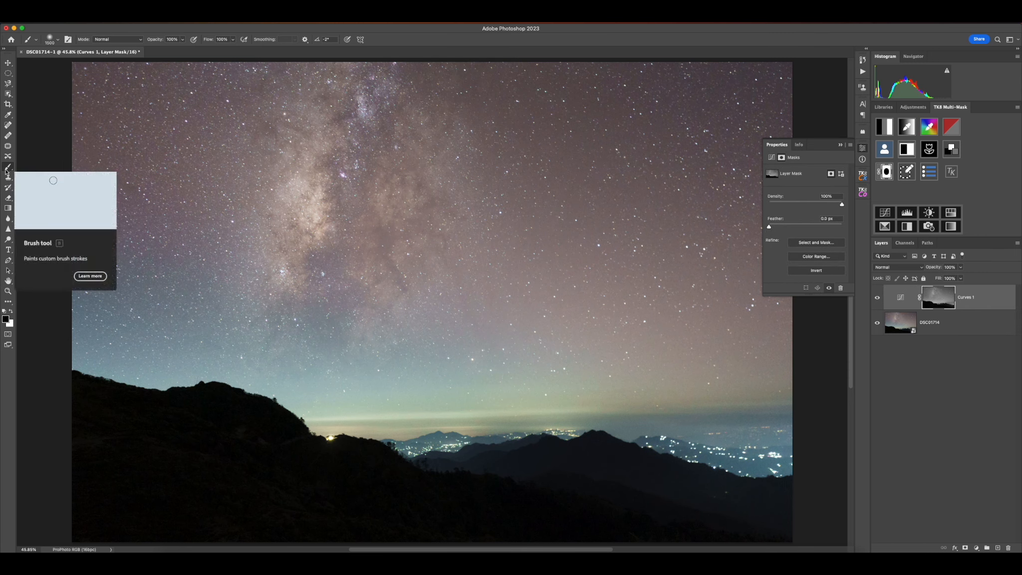
pyautogui.moveTo(137, 360)
pyautogui.mouseDown()
pyautogui.moveTo(313, 389)
pyautogui.moveTo(729, 416)
pyautogui.moveTo(292, 433)
pyautogui.moveTo(799, 454)
pyautogui.mouseUp()
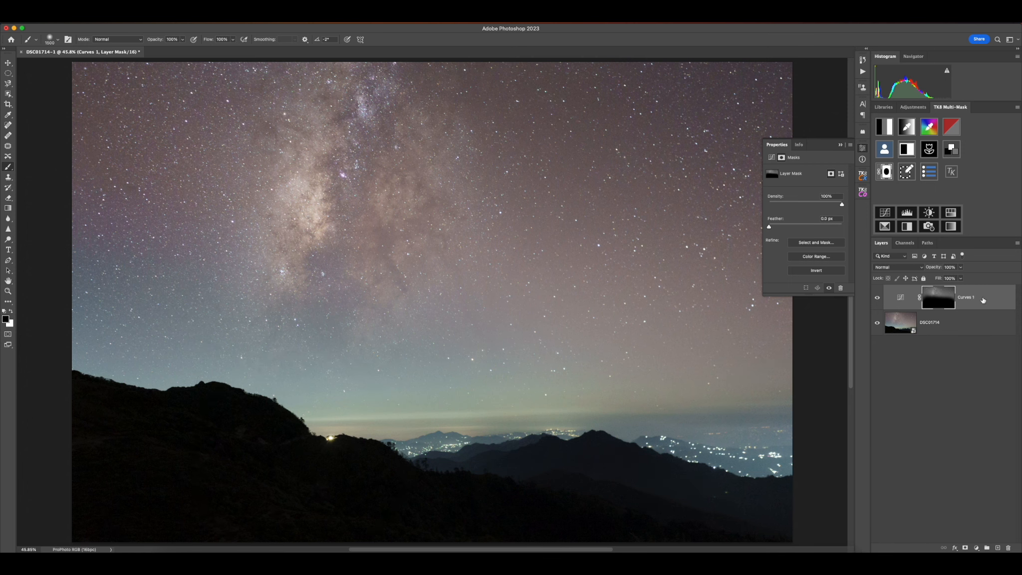
pyautogui.moveTo(983, 300); pyautogui.dragTo(1010, 547)
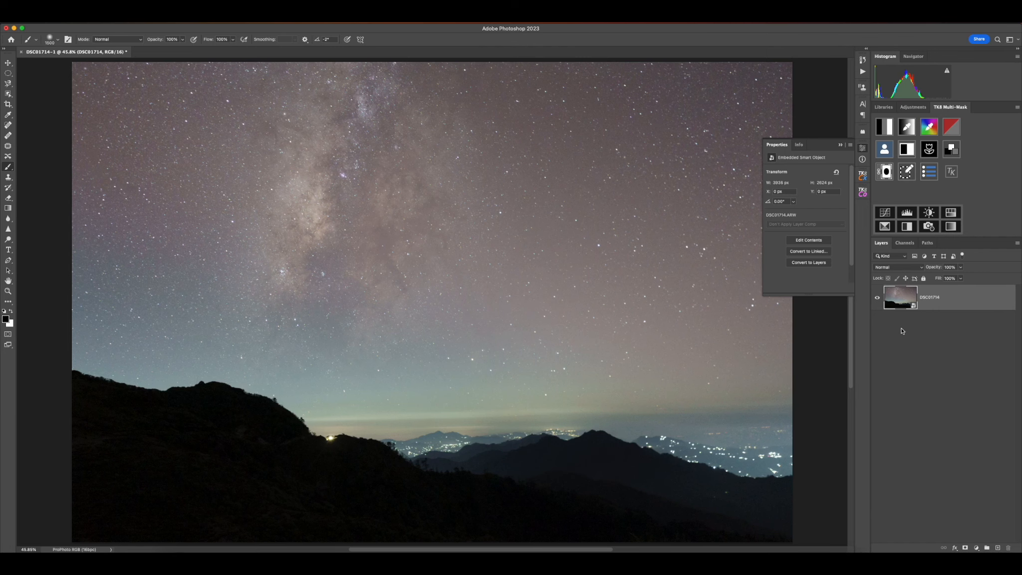
# Duplicate DSC01714 as a new independent smart object and set the copy's Camera Raw noise reduction to 60
pyautogui.rightClick(957, 299)
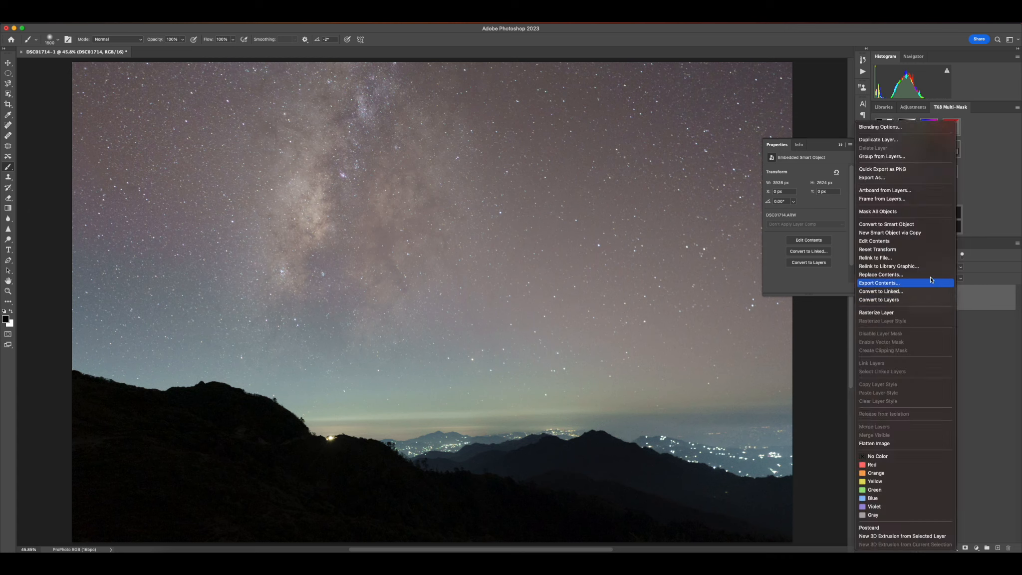
pyautogui.click(907, 236)
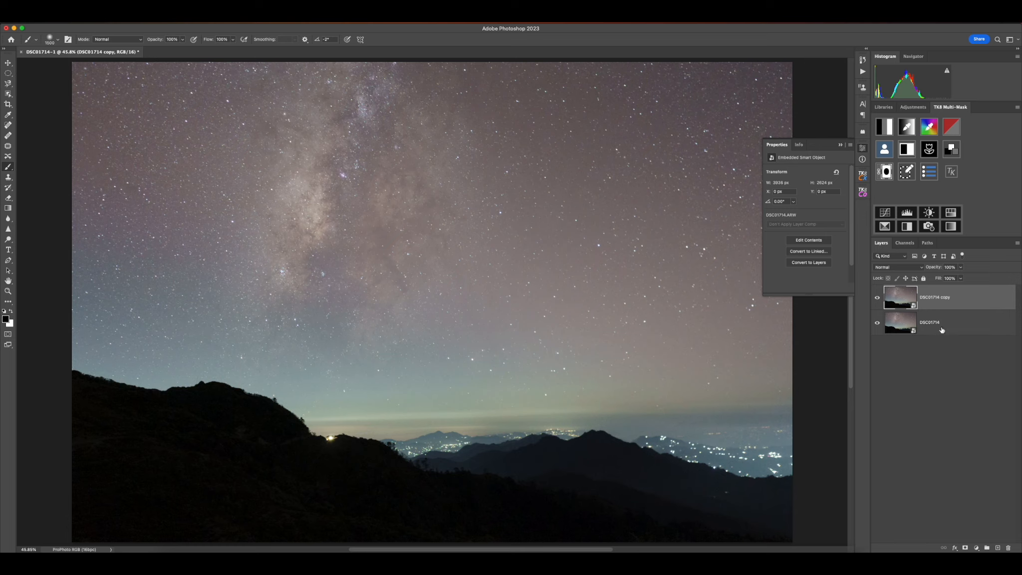
pyautogui.doubleClick(905, 298)
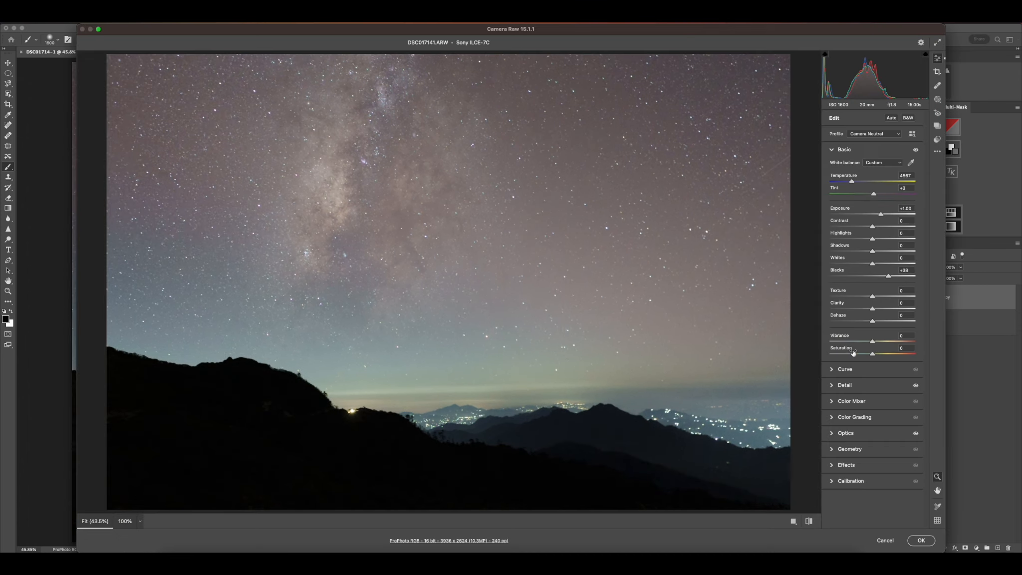
pyautogui.click(833, 387)
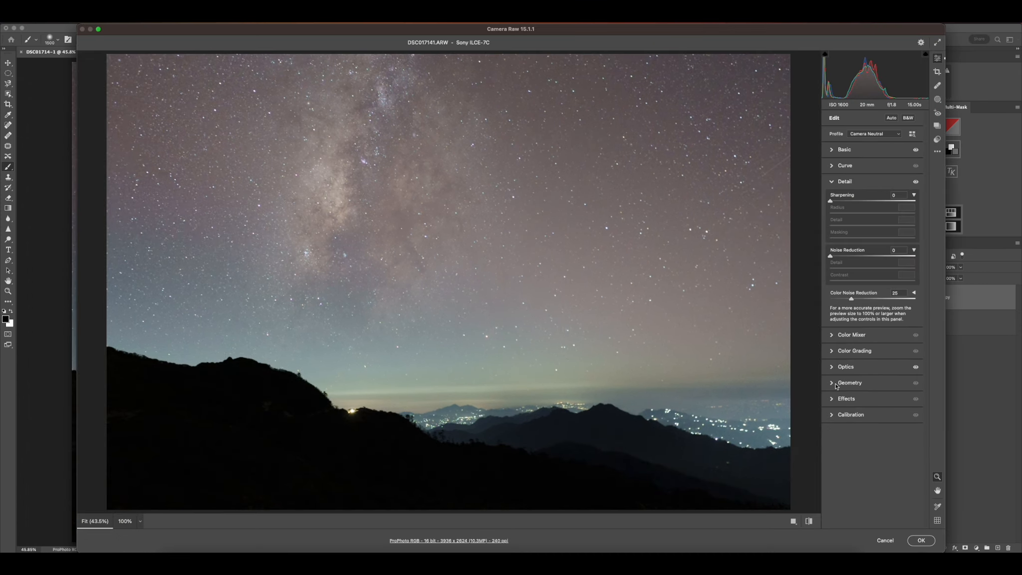
pyautogui.click(900, 250)
pyautogui.write('6')
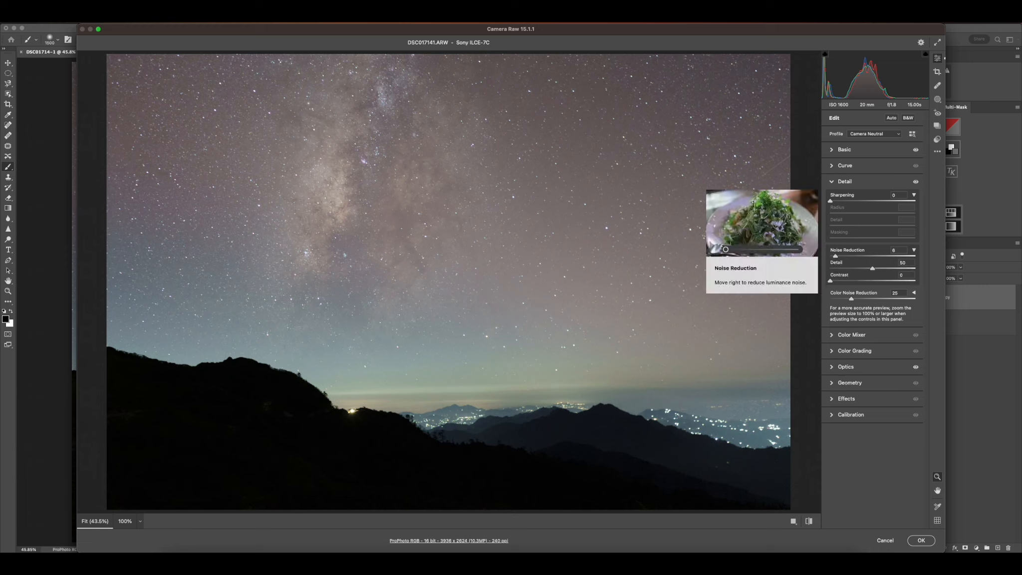
pyautogui.write('0')
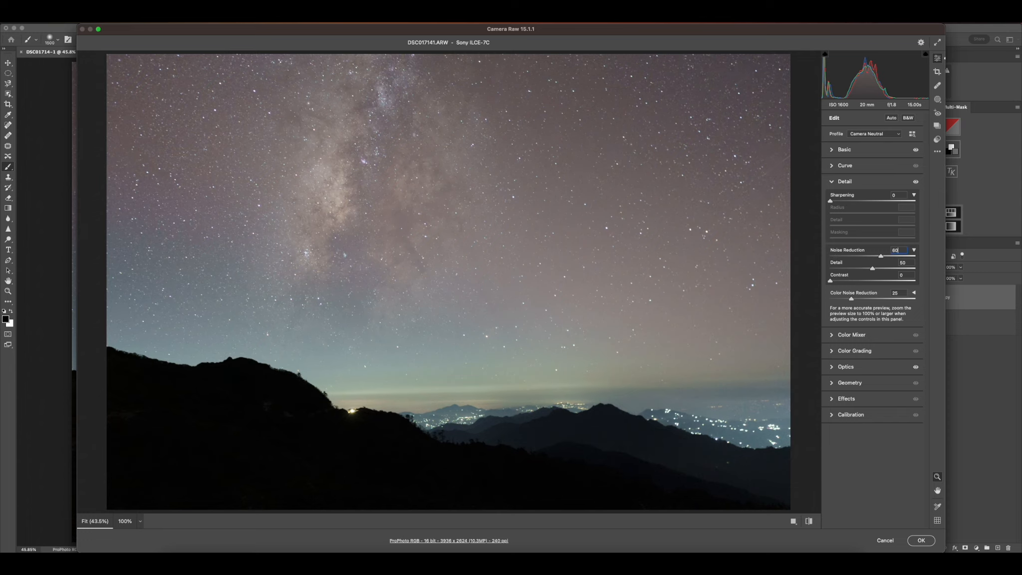
pyautogui.click(922, 541)
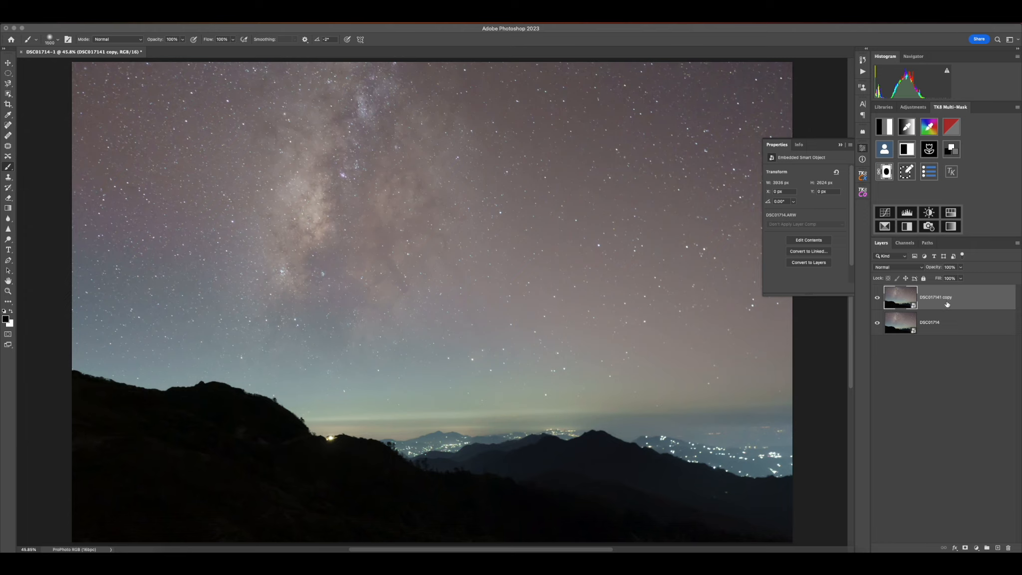
# Apply a Darks 1 luminosity mask to the noise-reduced copy and toggle its visibility to compare
pyautogui.click(885, 132)
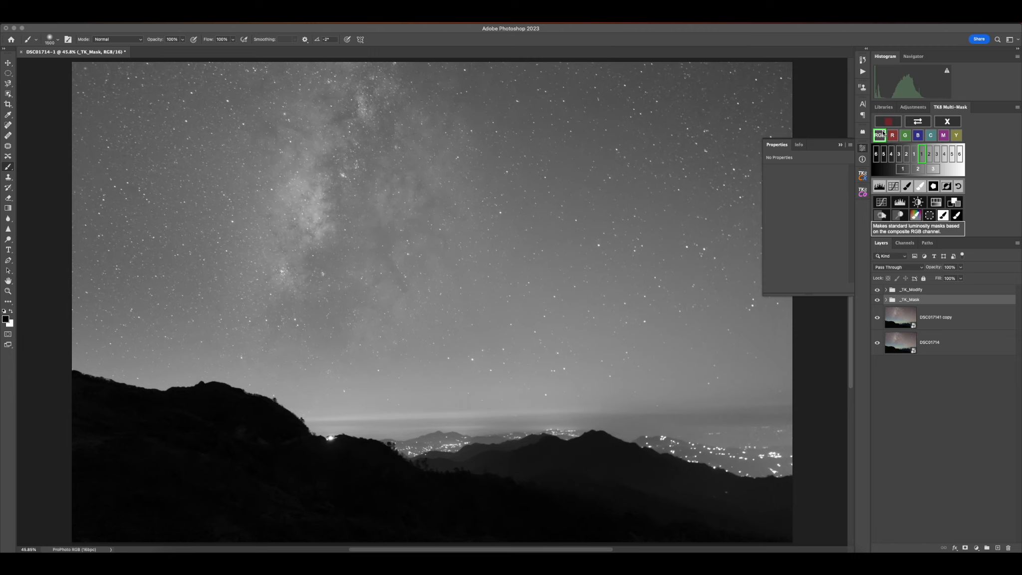
pyautogui.click(915, 154)
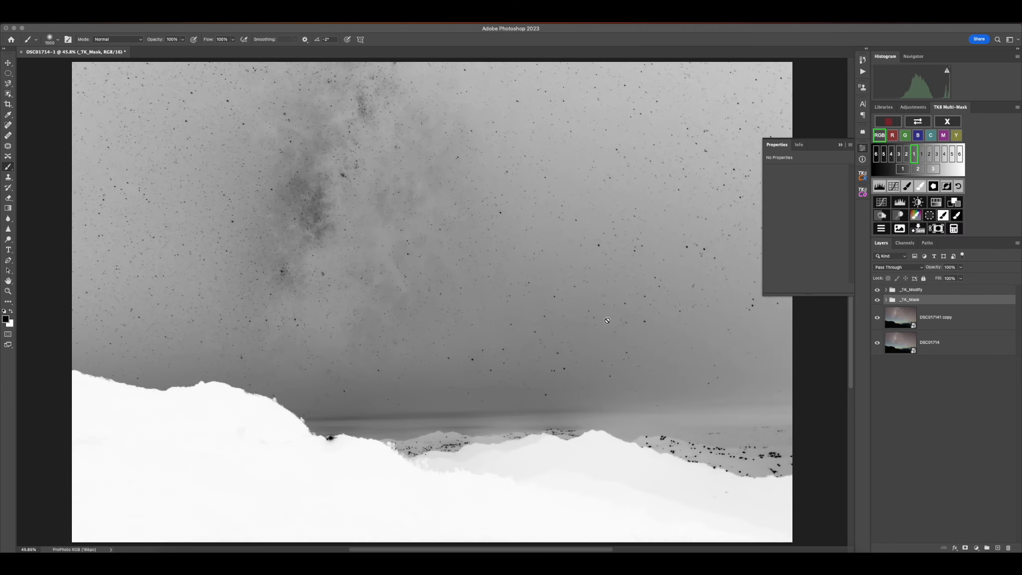
pyautogui.click(938, 228)
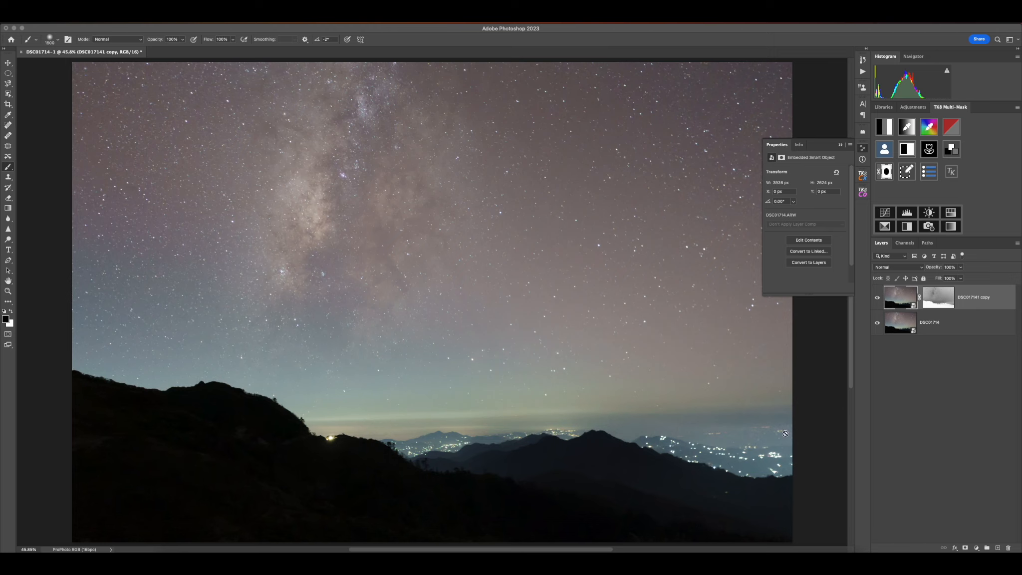
pyautogui.click(879, 299)
pyautogui.click(878, 298)
# Merge the masked noise-reduced copy and the original DSC01714 layer into a single pixel layer
pyautogui.click(989, 329)
pyautogui.click(1017, 243)
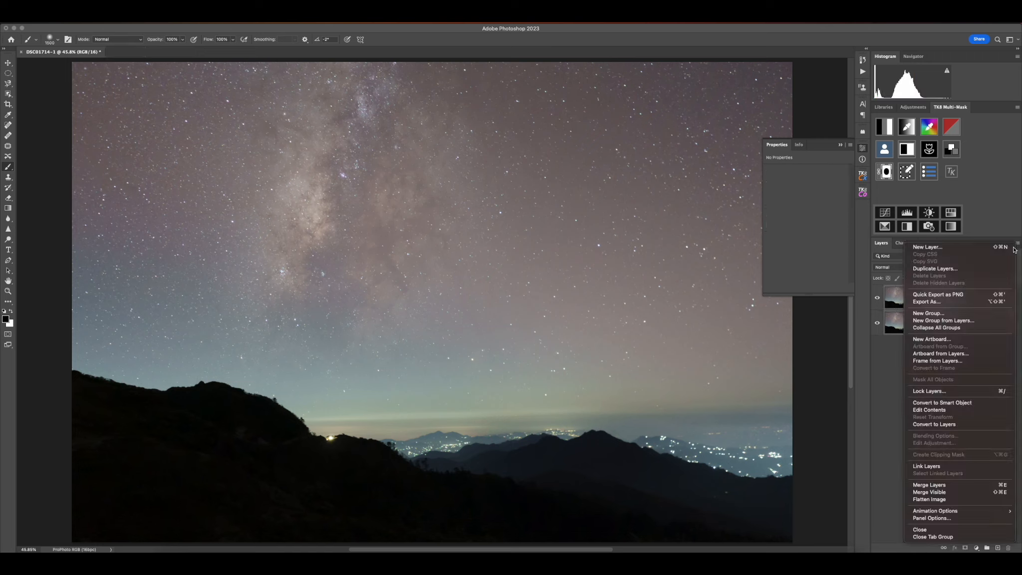
pyautogui.click(940, 487)
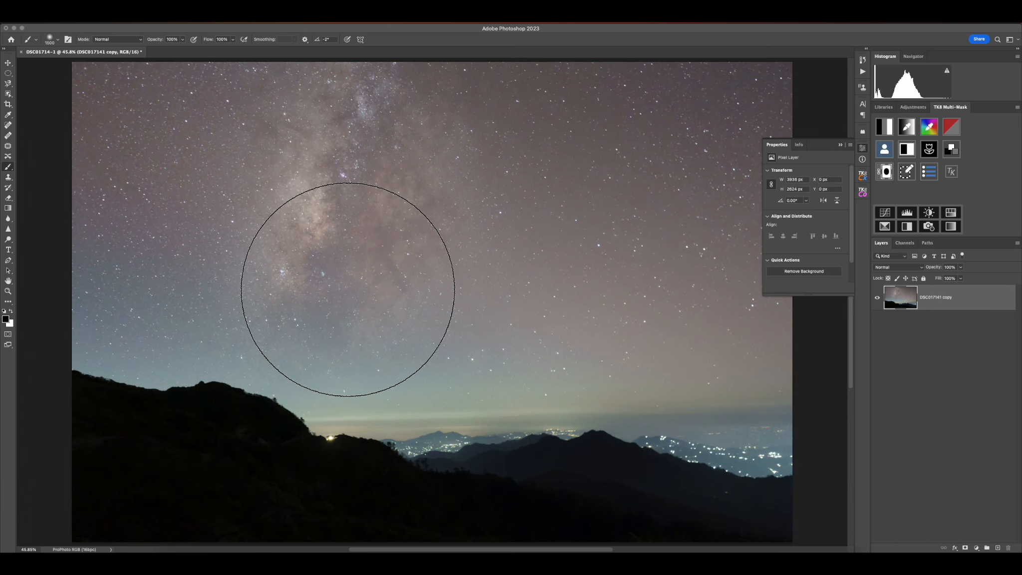
# Run the Star Reduction action from the Astrophotography Action set on the merged layer
pyautogui.click(863, 69)
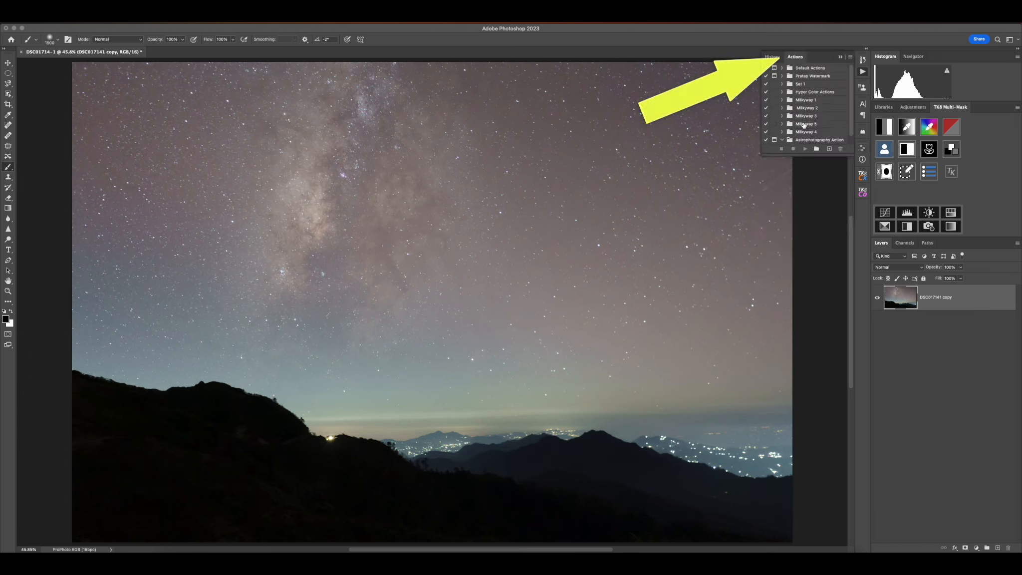
pyautogui.scroll(-1, 803, 127)
pyautogui.click(807, 141)
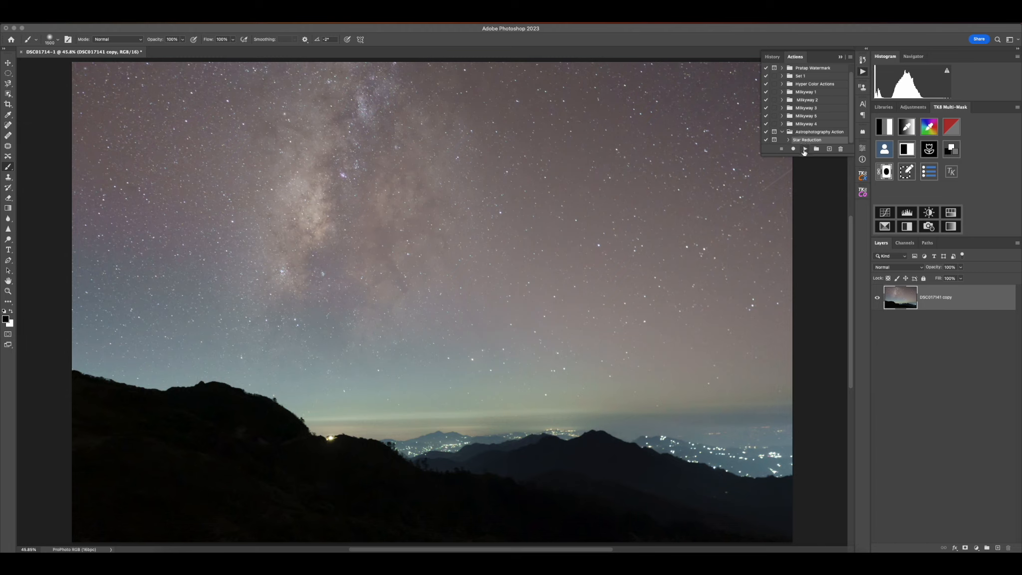
pyautogui.click(805, 149)
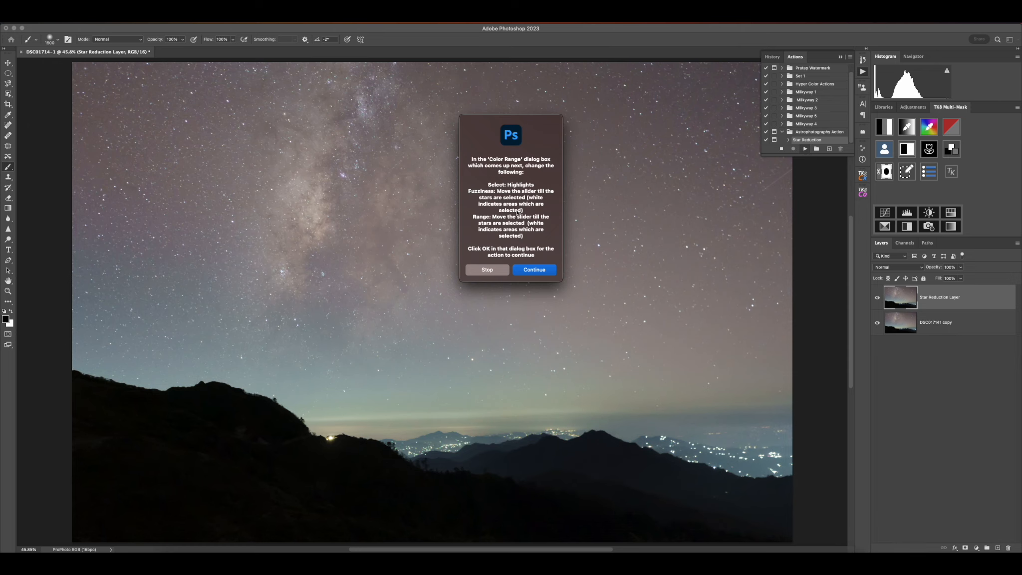
# Select the stars in Color Range as Highlights with 38% fuzziness and range 177, and subtract the foreground in Select and Mask
pyautogui.click(533, 270)
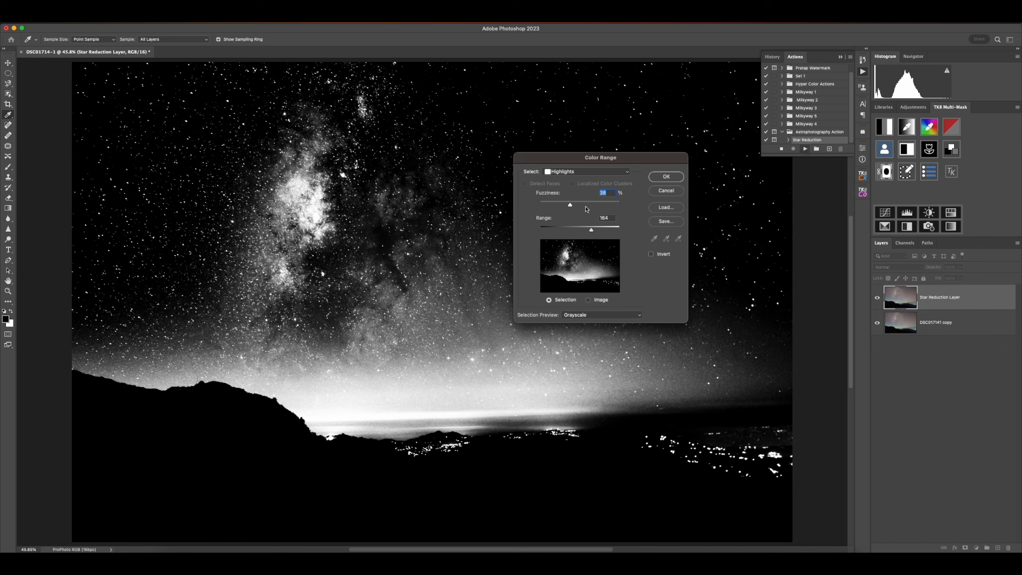
pyautogui.moveTo(592, 229); pyautogui.dragTo(595, 232)
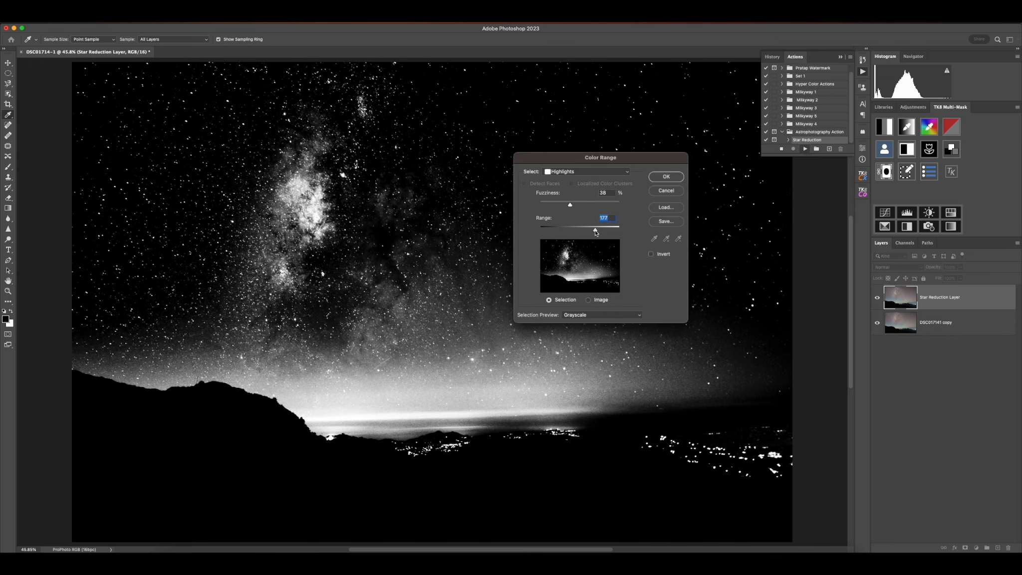
pyautogui.click(667, 176)
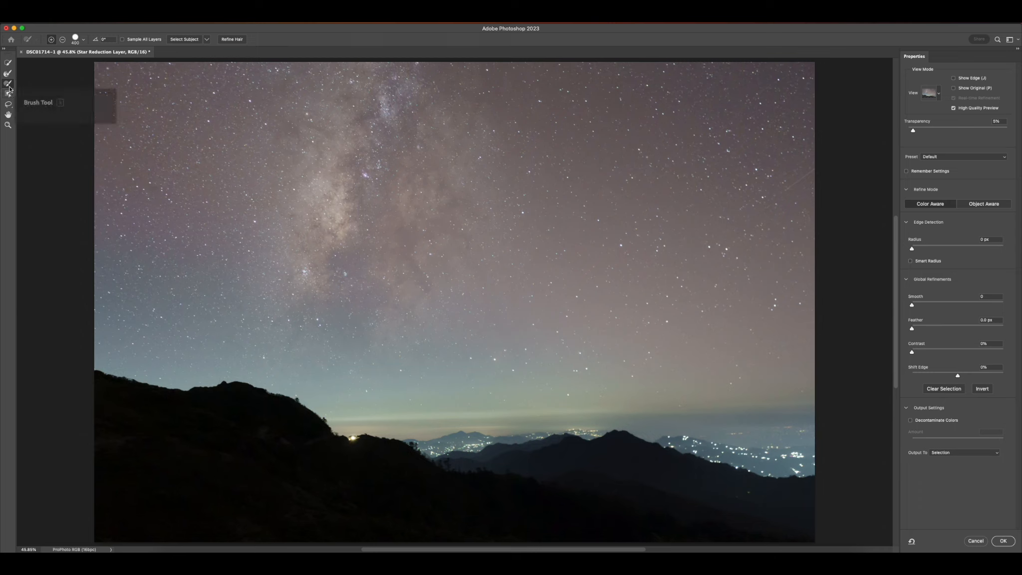
pyautogui.click(62, 39)
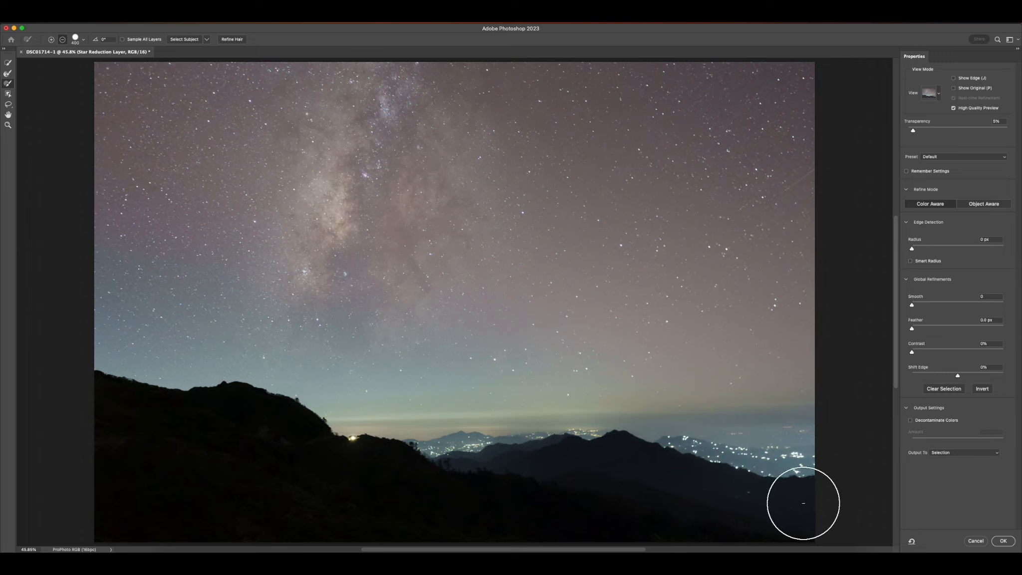
pyautogui.click(1007, 542)
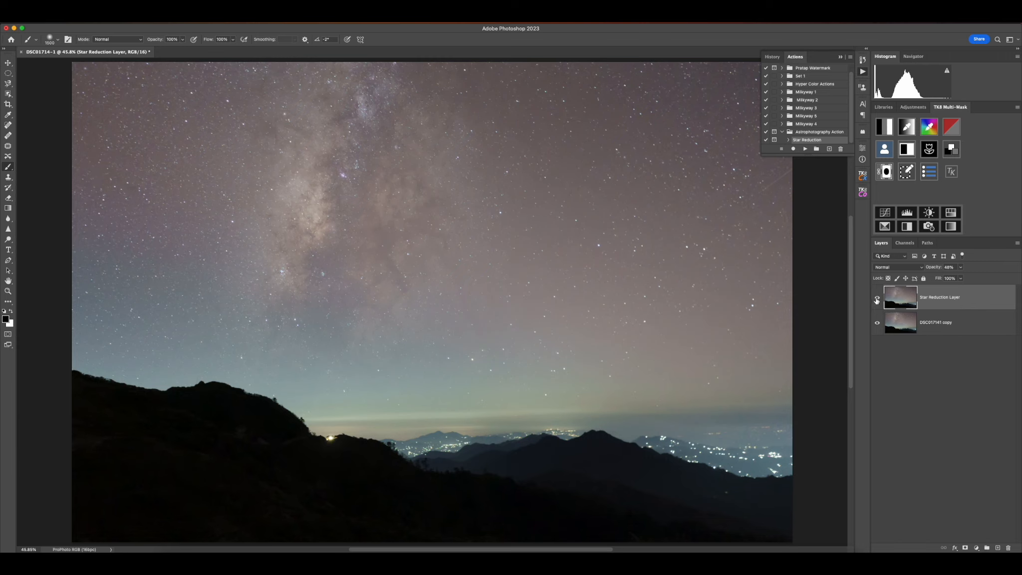
# Toggle the Star Reduction Layer's visibility to compare the sky with and without the effect
pyautogui.click(877, 299)
pyautogui.click(877, 300)
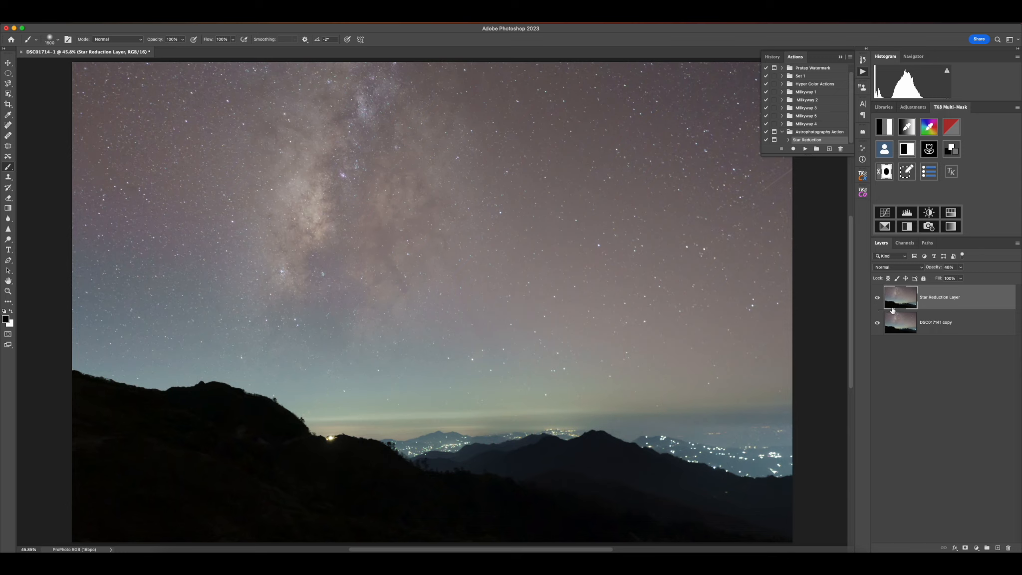
# Generate a Lights 2 luminosity mask and adjust its contrast with the mask-modifying curve, brightening the highlights
pyautogui.click(888, 130)
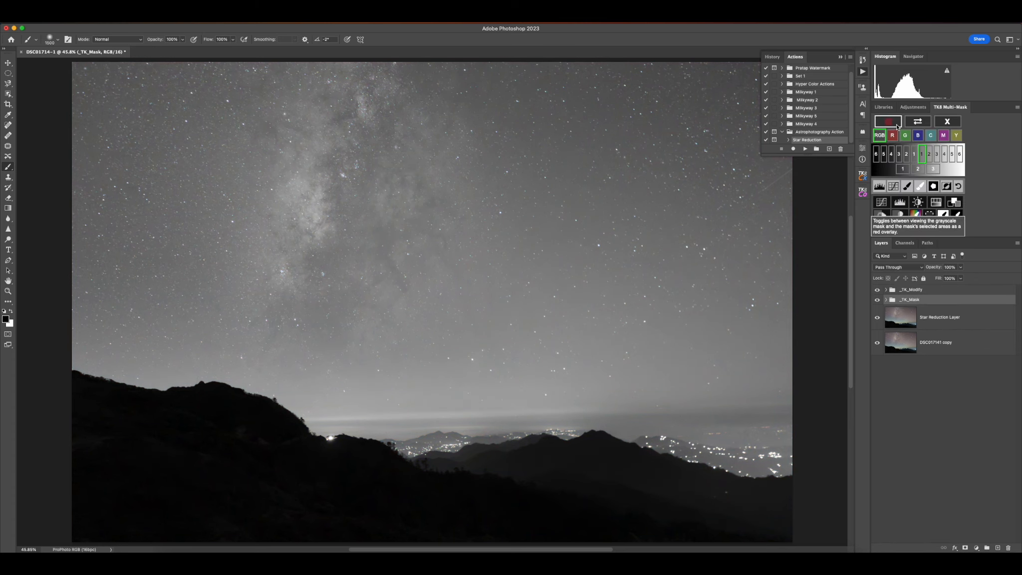
pyautogui.click(929, 156)
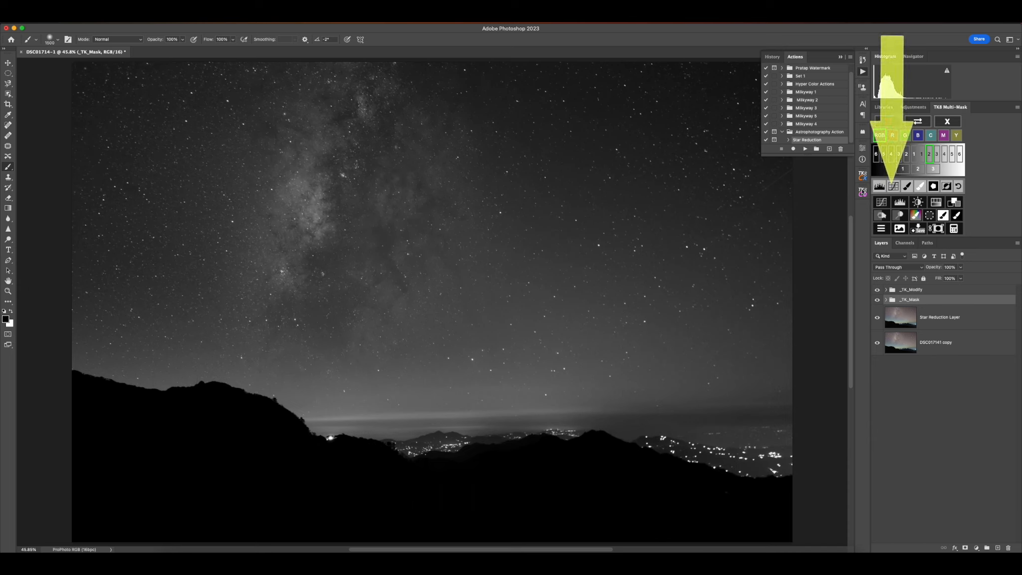
pyautogui.click(896, 188)
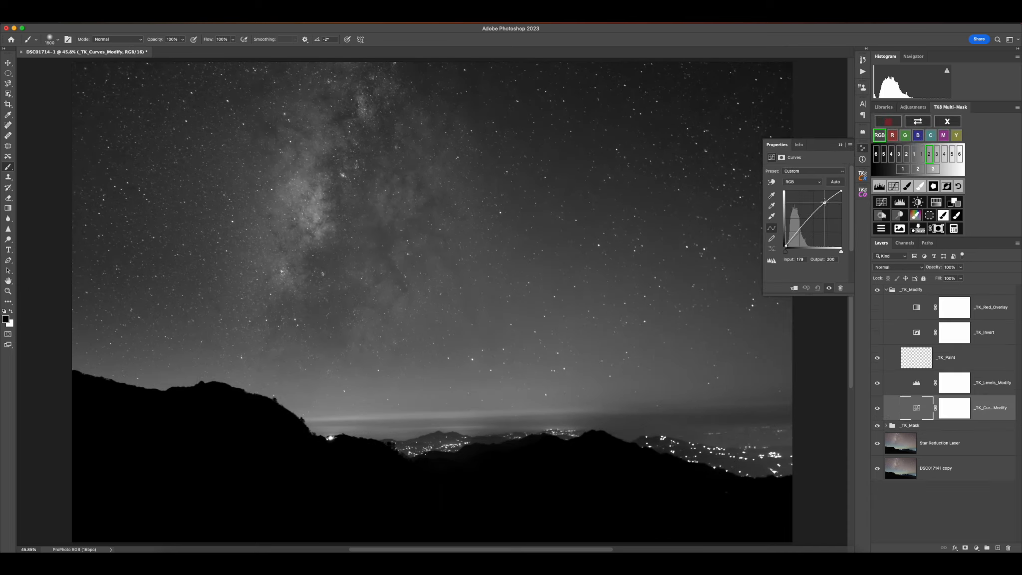
pyautogui.moveTo(825, 206); pyautogui.dragTo(799, 233)
pyautogui.moveTo(824, 200); pyautogui.dragTo(824, 199)
pyautogui.moveTo(800, 233); pyautogui.dragTo(798, 232)
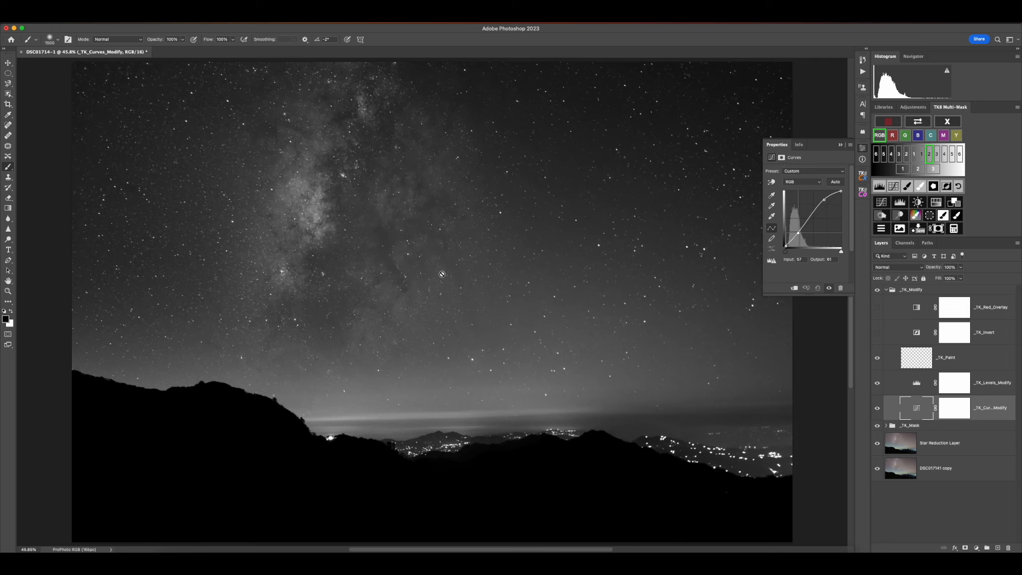
# Add a Curves adjustment layer through the Lights 2 mask, brightening the Milky Way core and darkening its dust lane, and compare
pyautogui.click(881, 203)
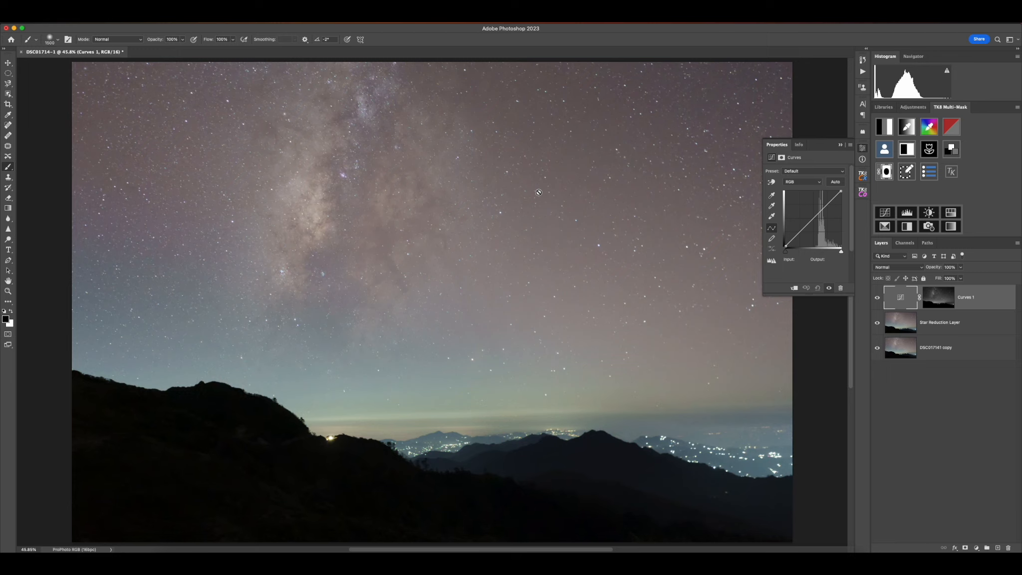
pyautogui.click(771, 183)
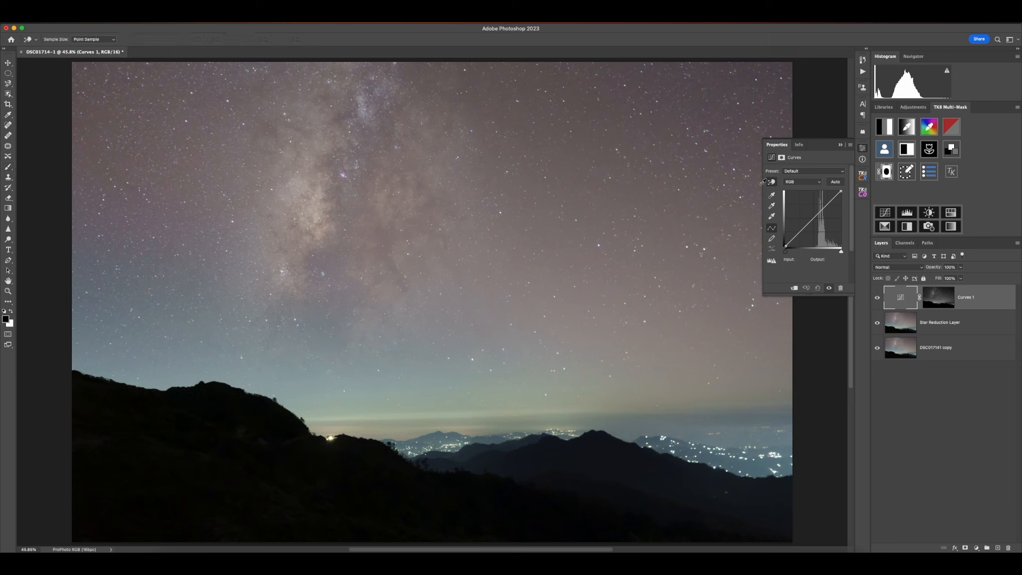
pyautogui.click(324, 149)
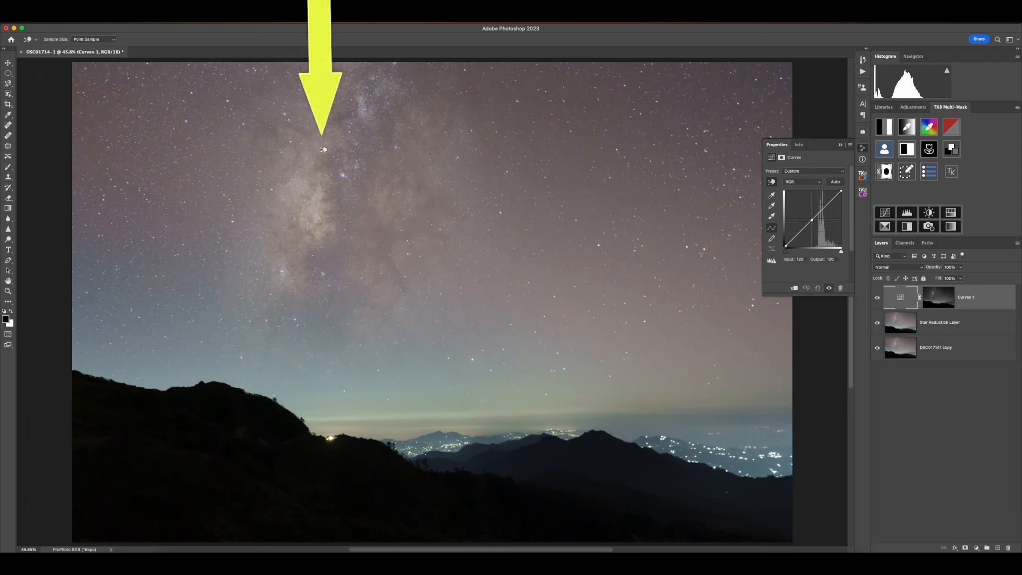
pyautogui.moveTo(324, 150); pyautogui.dragTo(323, 136)
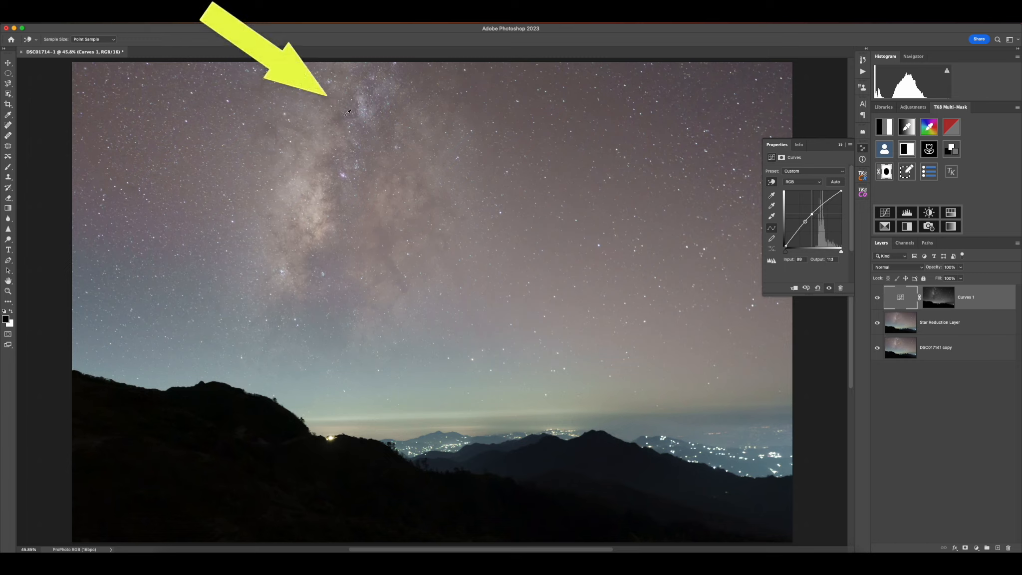
pyautogui.moveTo(348, 113); pyautogui.dragTo(348, 127)
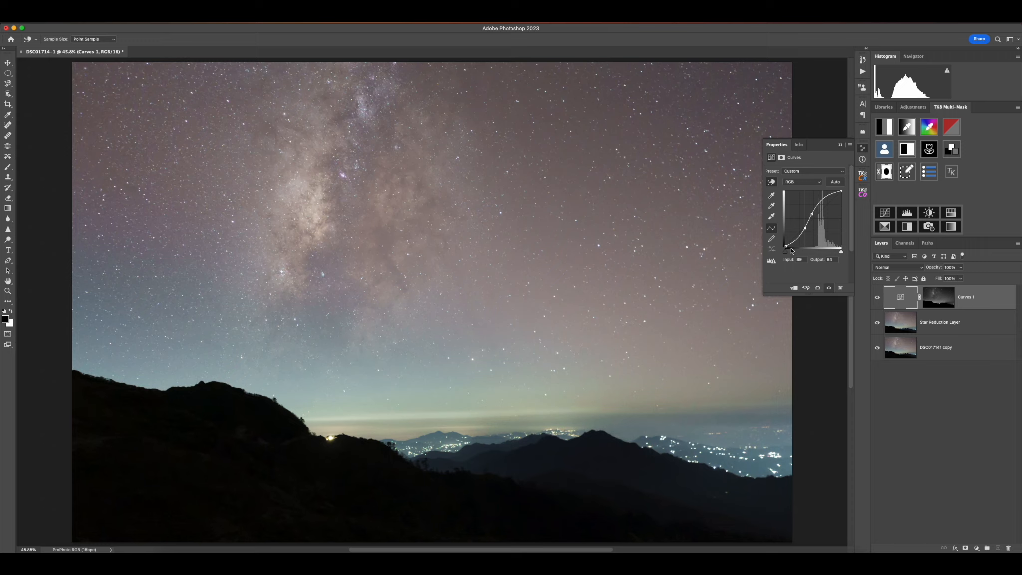
pyautogui.click(877, 298)
pyautogui.click(877, 298)
pyautogui.click(349, 205)
# Generate a Lights 1 luminosity mask and increase its contrast with an S-shaped mask-modifying curve
pyautogui.click(888, 137)
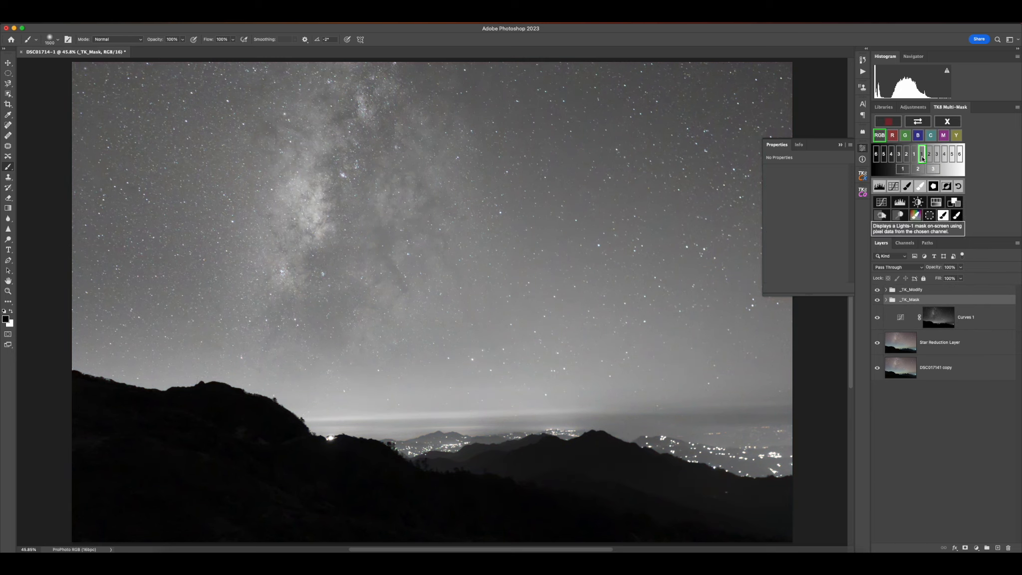
pyautogui.click(893, 187)
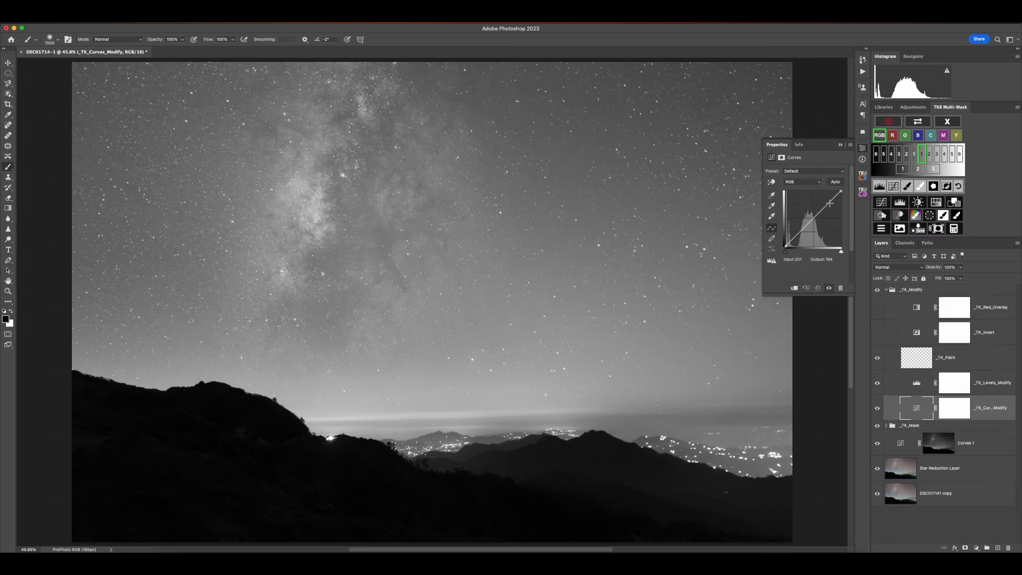
pyautogui.moveTo(829, 203); pyautogui.dragTo(830, 201)
pyautogui.moveTo(801, 232); pyautogui.dragTo(803, 235)
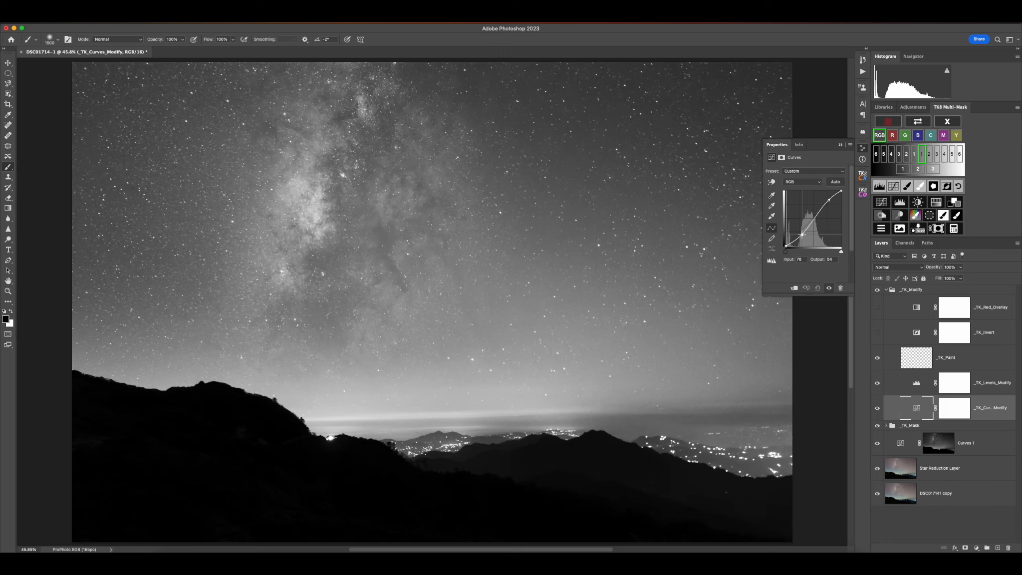
pyautogui.click(840, 144)
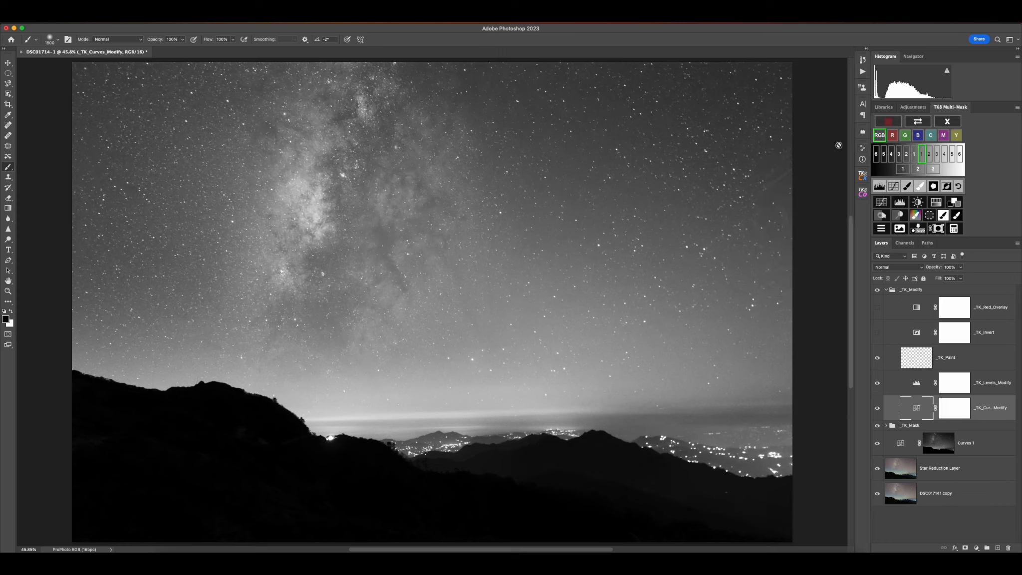
# Add a second Curves layer through the Lights 1 mask, slightly brightening the Milky Way core and darkening the dust lane, and compare
pyautogui.click(879, 205)
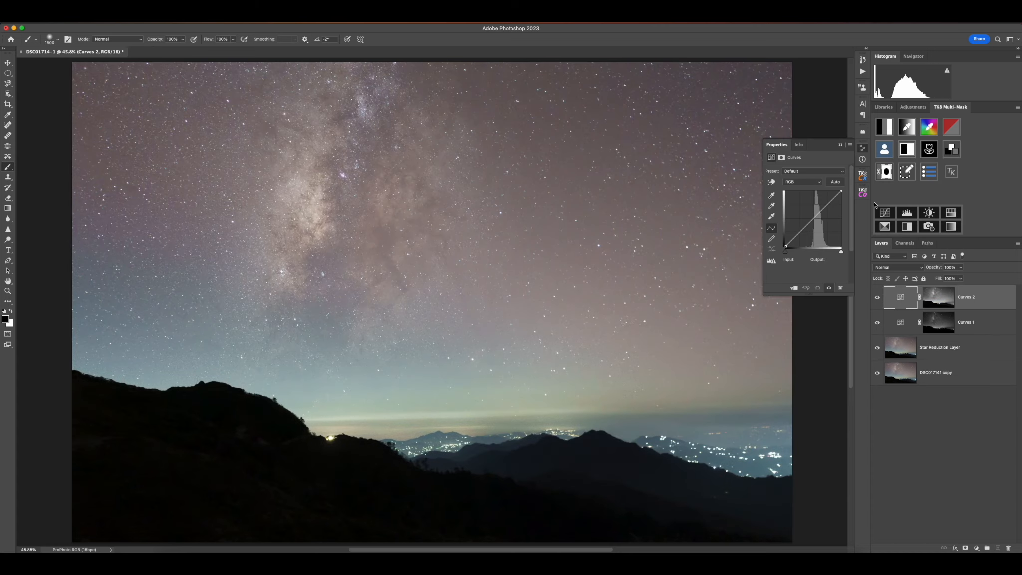
pyautogui.click(774, 184)
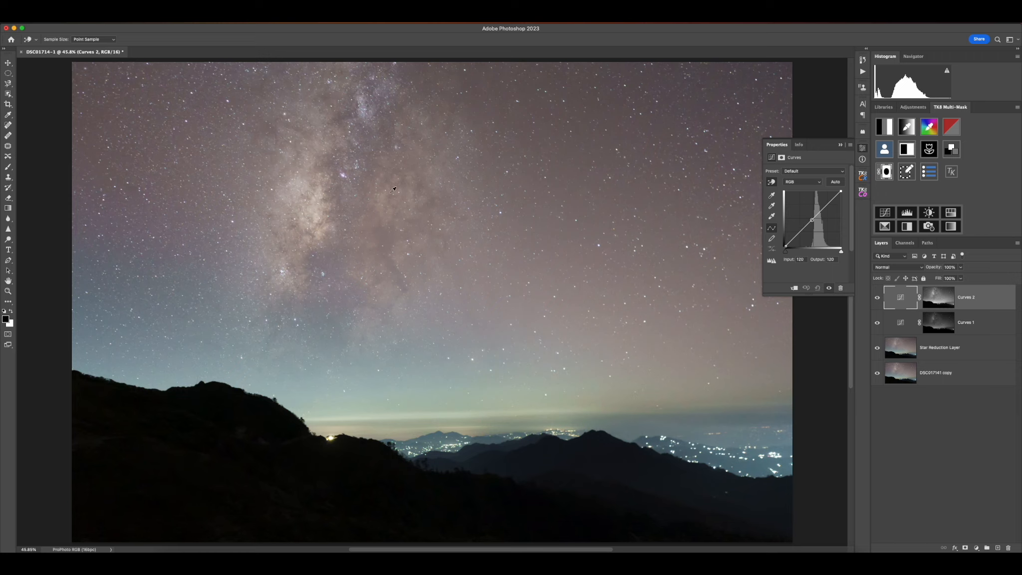
pyautogui.moveTo(322, 212); pyautogui.dragTo(323, 210)
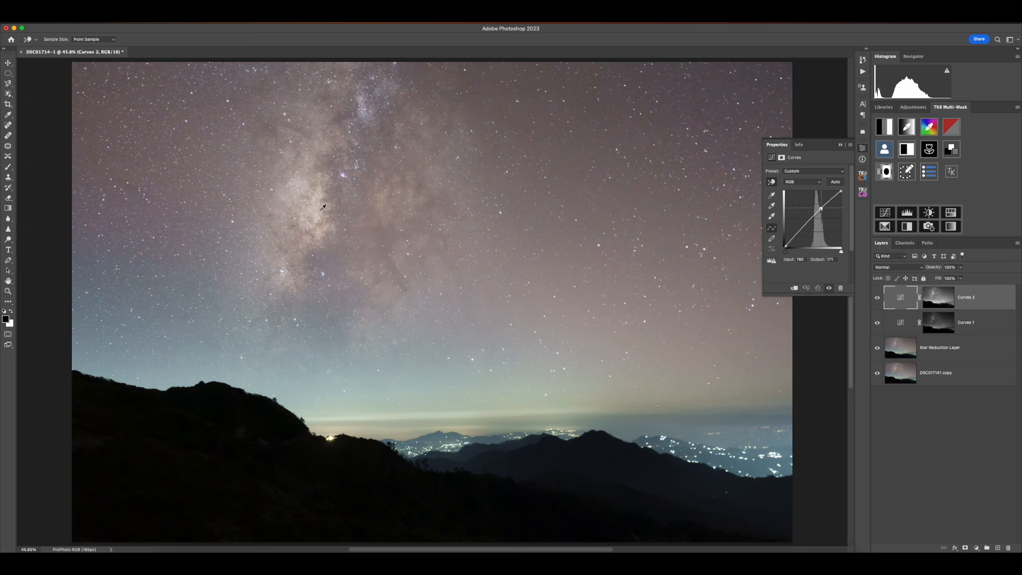
pyautogui.moveTo(346, 117); pyautogui.dragTo(348, 122)
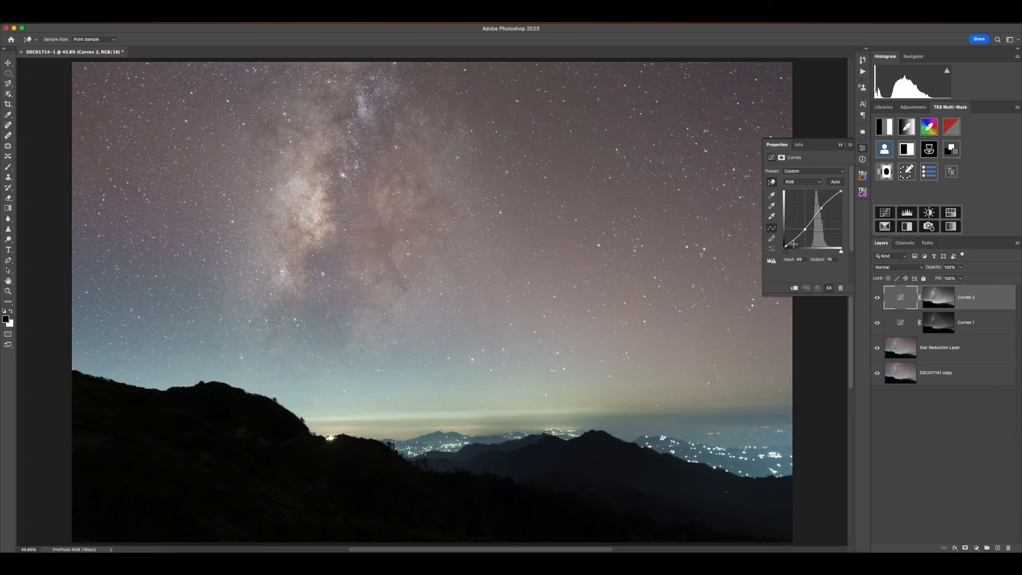
pyautogui.click(877, 298)
pyautogui.click(877, 300)
# Feather the layer masks of Curves 2 and Curves 1 by 10 px each
pyautogui.click(944, 299)
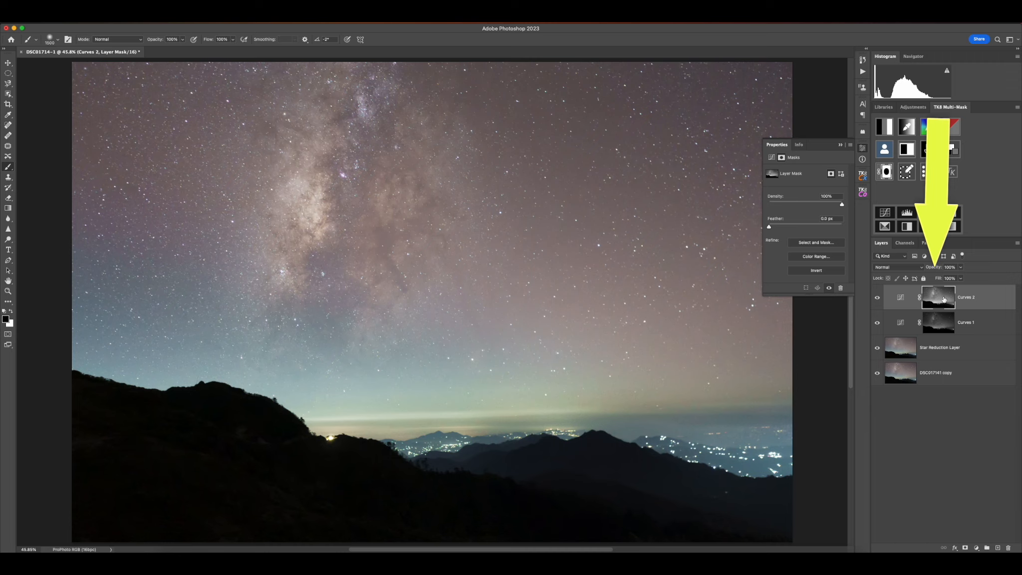
pyautogui.click(829, 220)
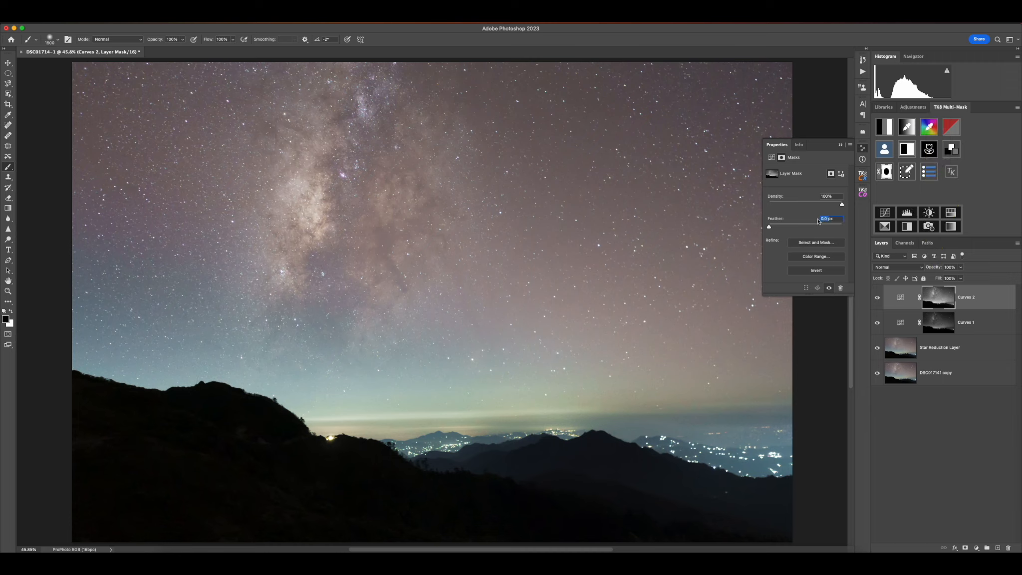
pyautogui.write('10')
pyautogui.click(941, 326)
pyautogui.click(827, 219)
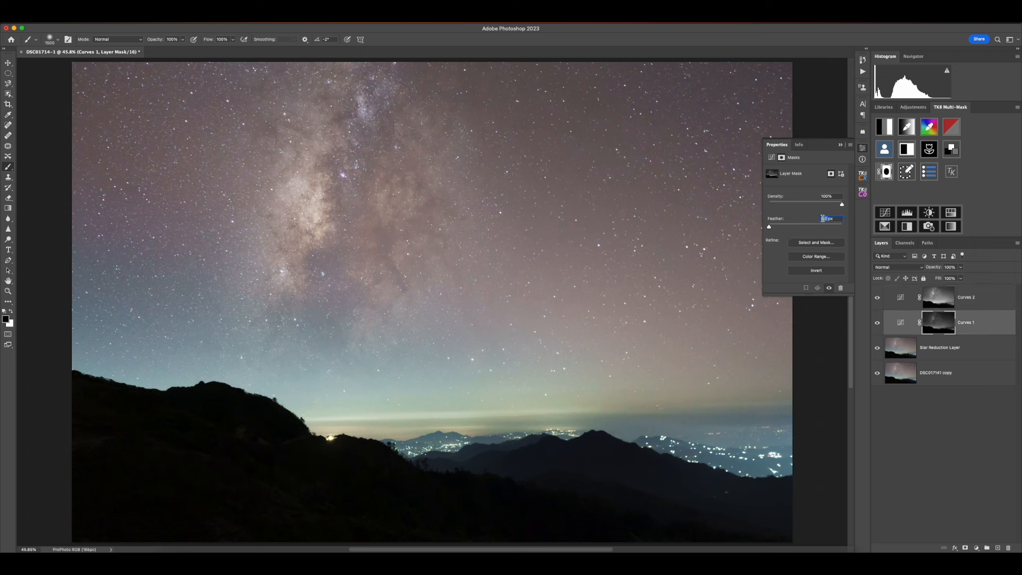
pyautogui.write('10')
pyautogui.press('Return')
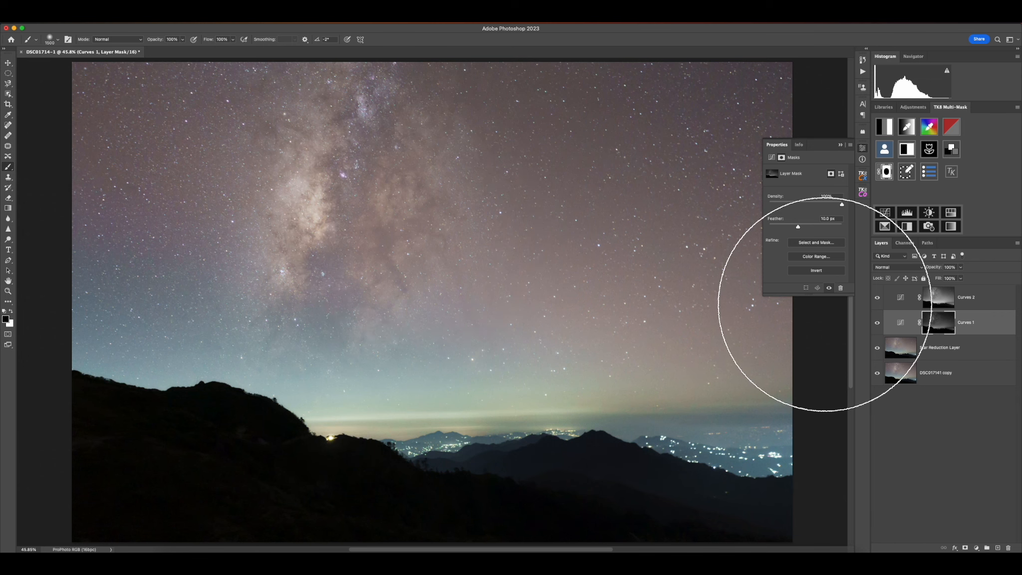
# Group the two Curves layers as "MW Enhancement" and toggle the group's visibility to compare
pyautogui.keyDown('shift'); pyautogui.click(992, 298); pyautogui.keyUp('shift')
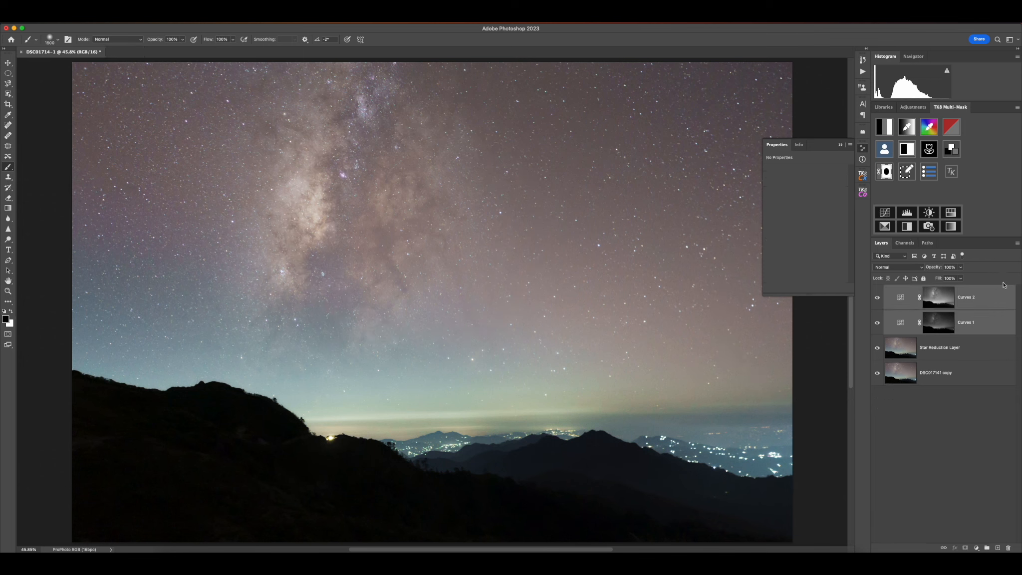
pyautogui.click(1018, 244)
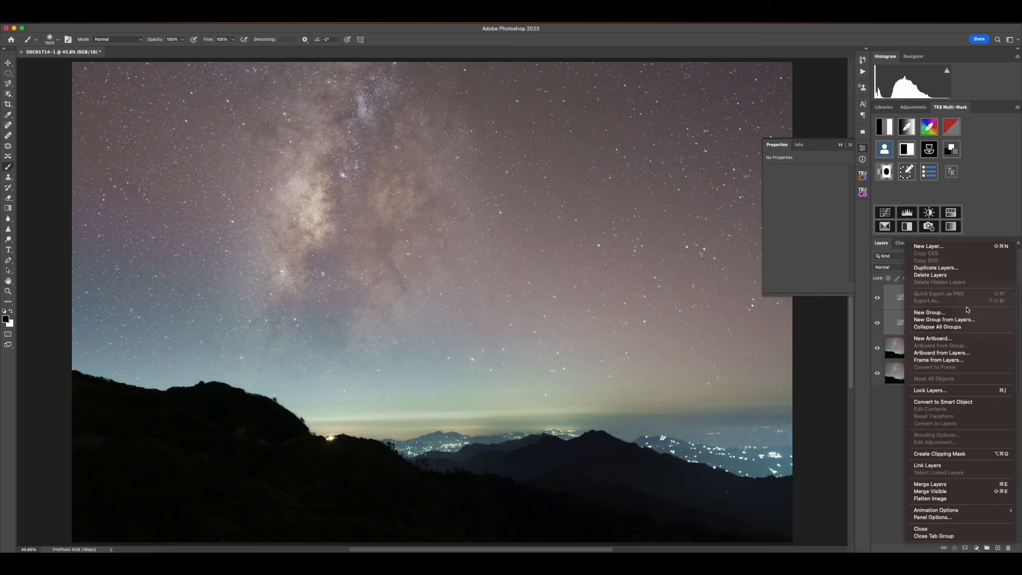
pyautogui.click(945, 320)
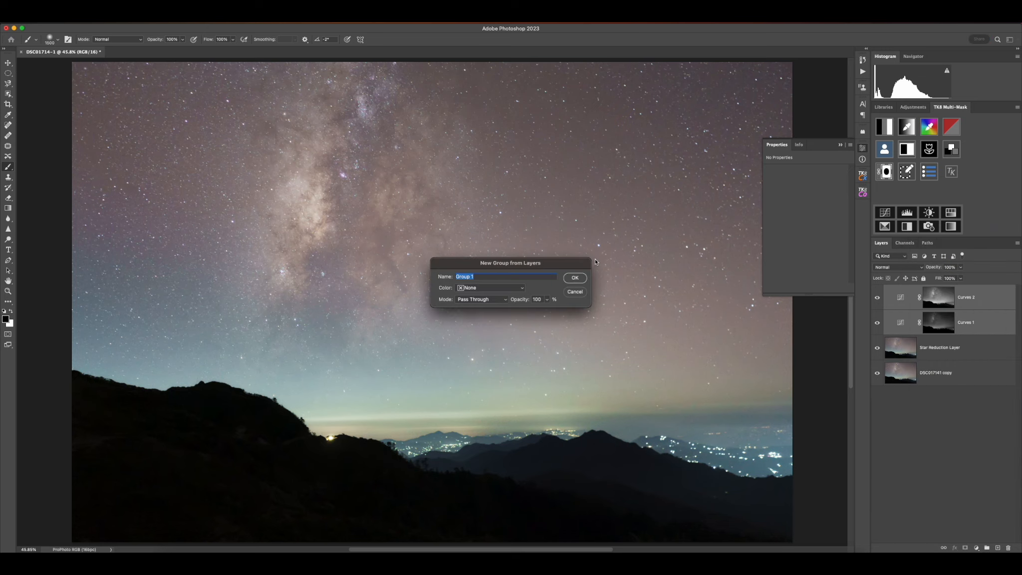
pyautogui.write('MW Enhancement')
pyautogui.press('Return')
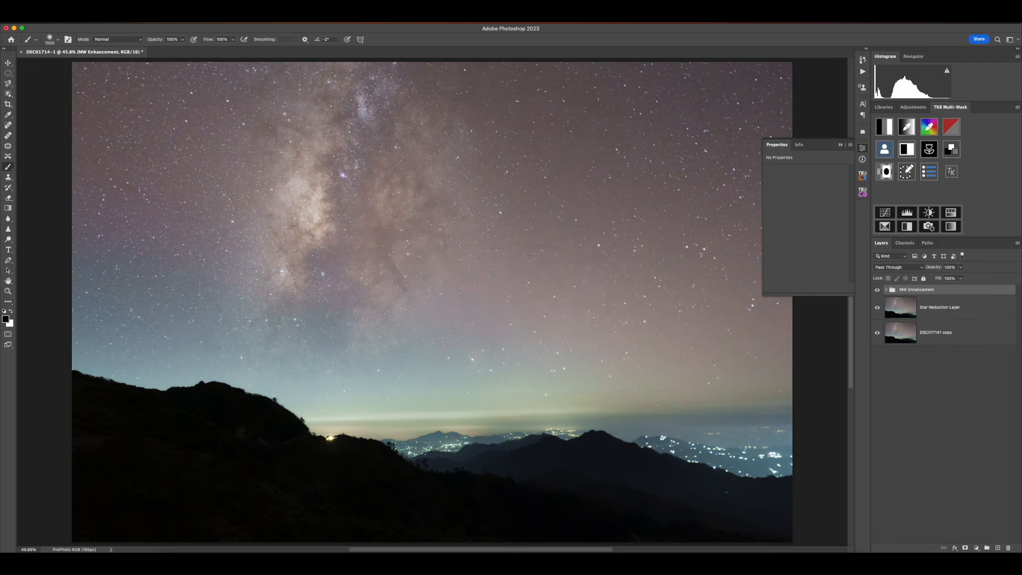
pyautogui.click(877, 290)
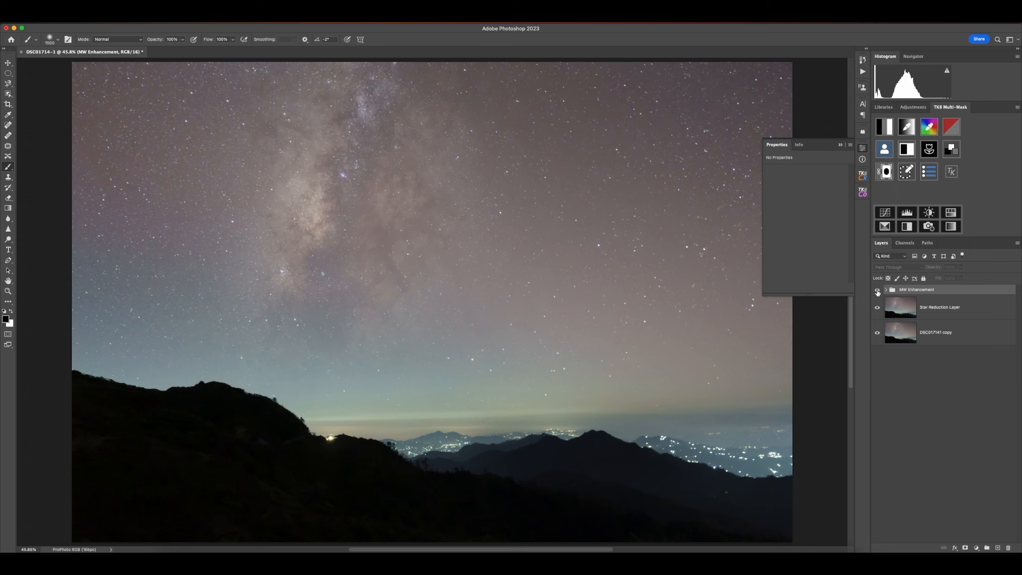
pyautogui.click(878, 291)
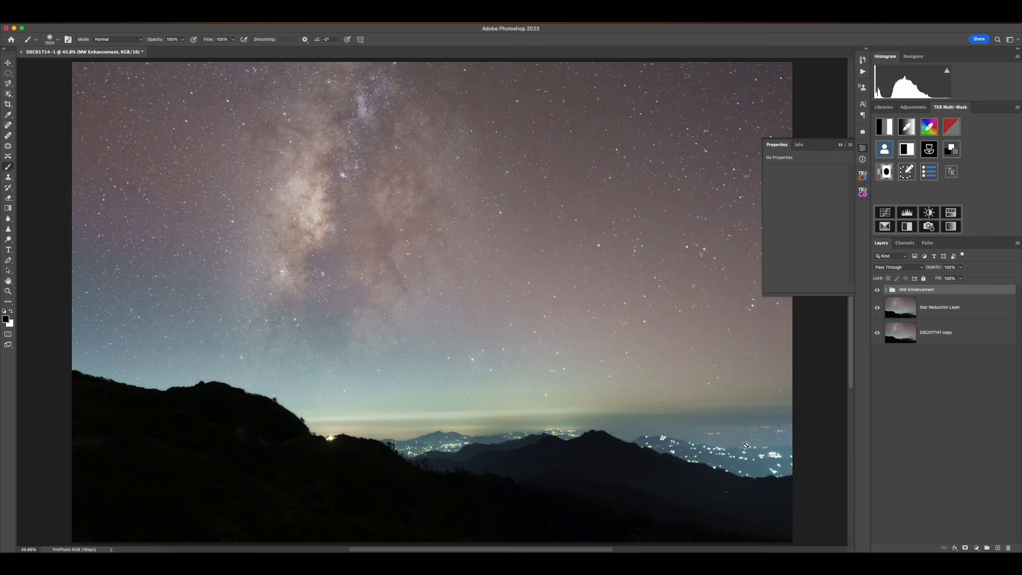
# Add a layer mask to the MW Enhancement group, paint black over the foreground mountains, and compare the result
pyautogui.click(965, 548)
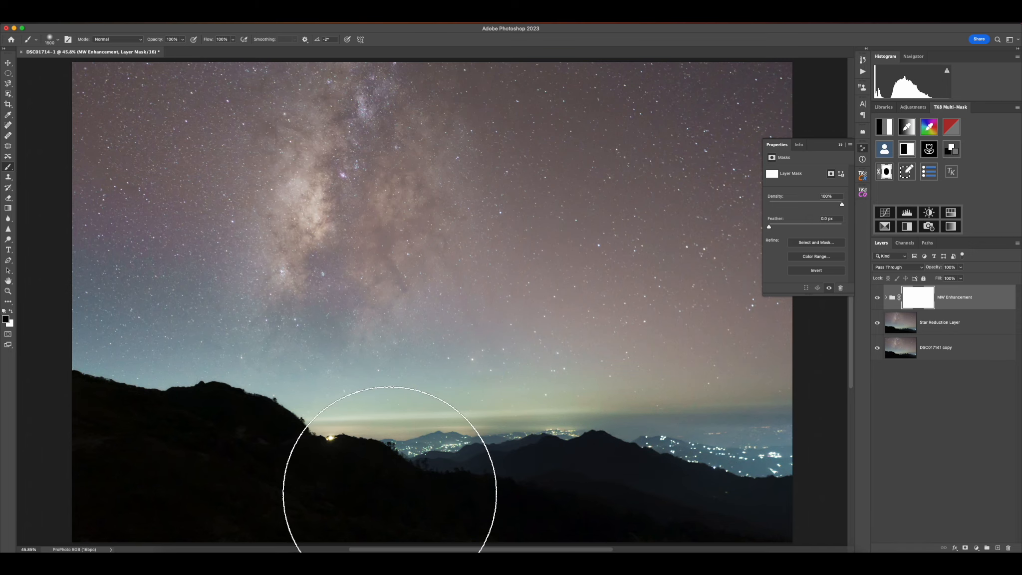
pyautogui.moveTo(712, 496)
pyautogui.mouseDown()
pyautogui.moveTo(753, 491)
pyautogui.moveTo(395, 499)
pyautogui.moveTo(732, 504)
pyautogui.mouseUp()
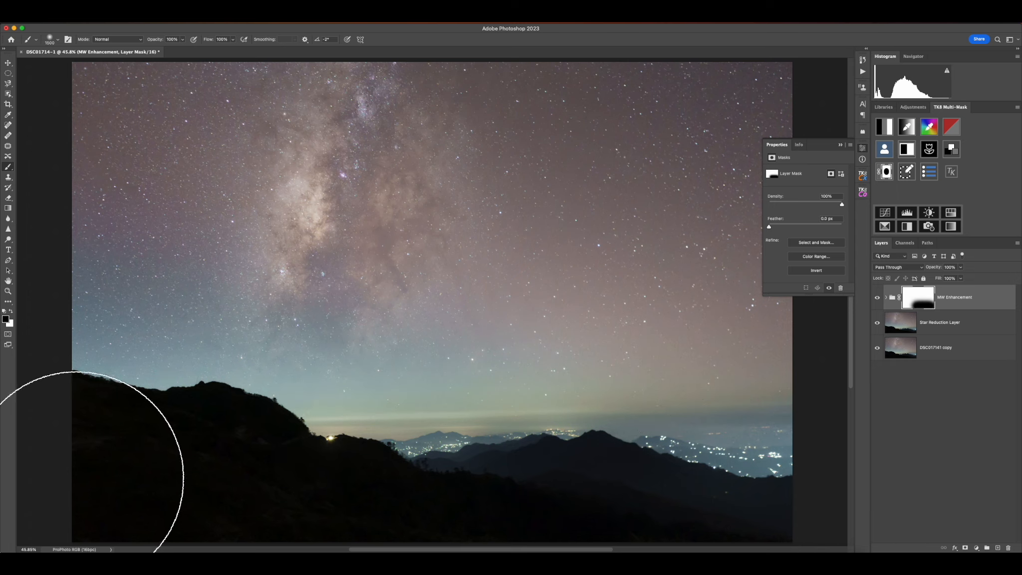
pyautogui.moveTo(393, 505)
pyautogui.mouseDown()
pyautogui.moveTo(101, 474)
pyautogui.moveTo(744, 512)
pyautogui.mouseUp()
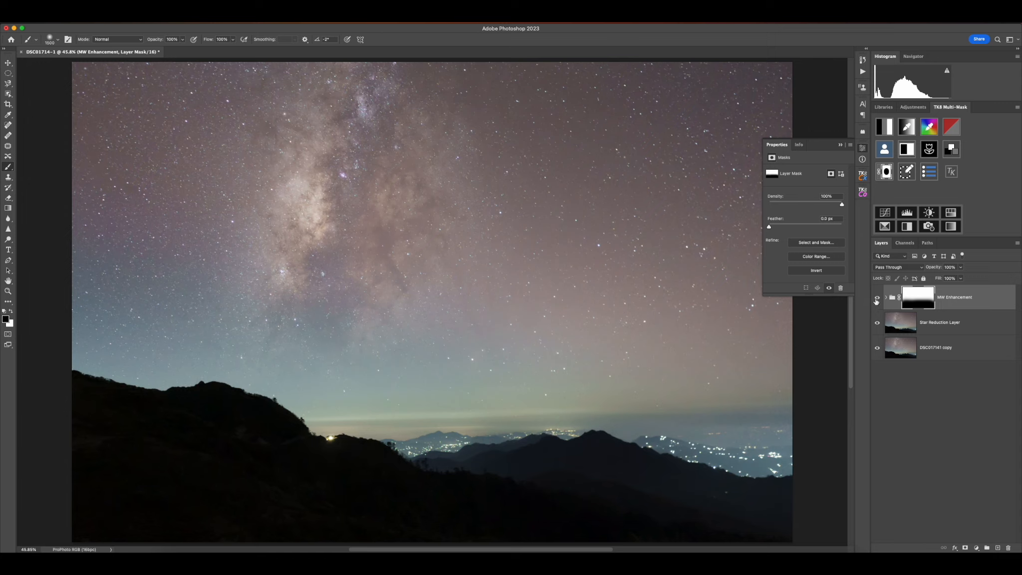
pyautogui.click(879, 300)
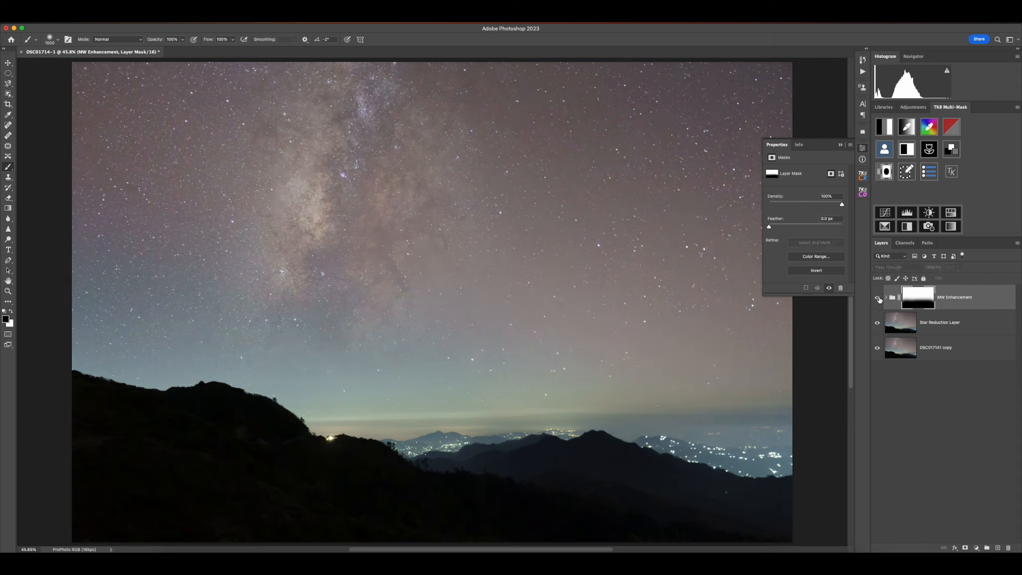
pyautogui.click(878, 299)
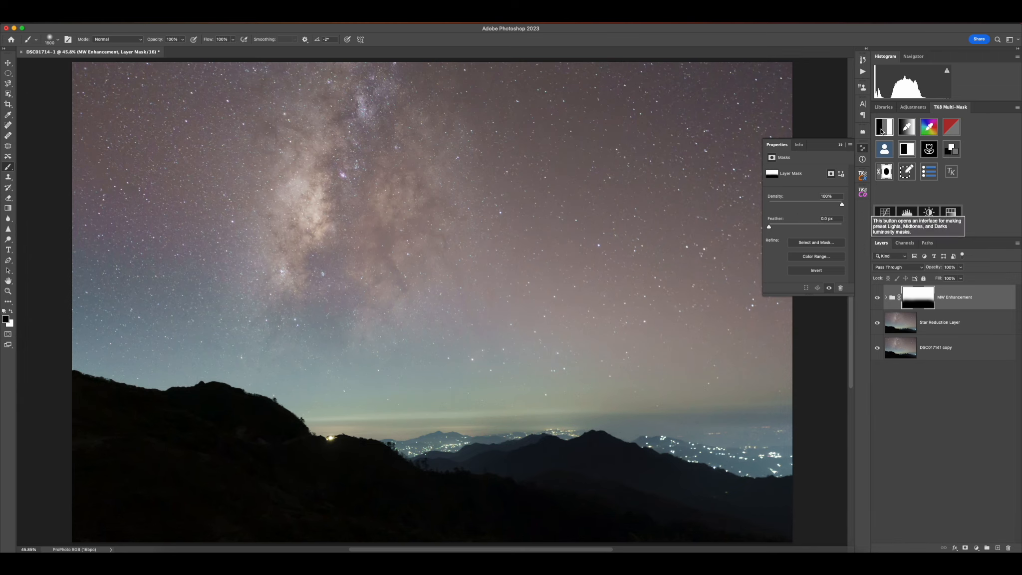
# Add a Curves adjustment layer through a Darks 1 luminosity mask and set its blend mode to Multiply
pyautogui.click(882, 132)
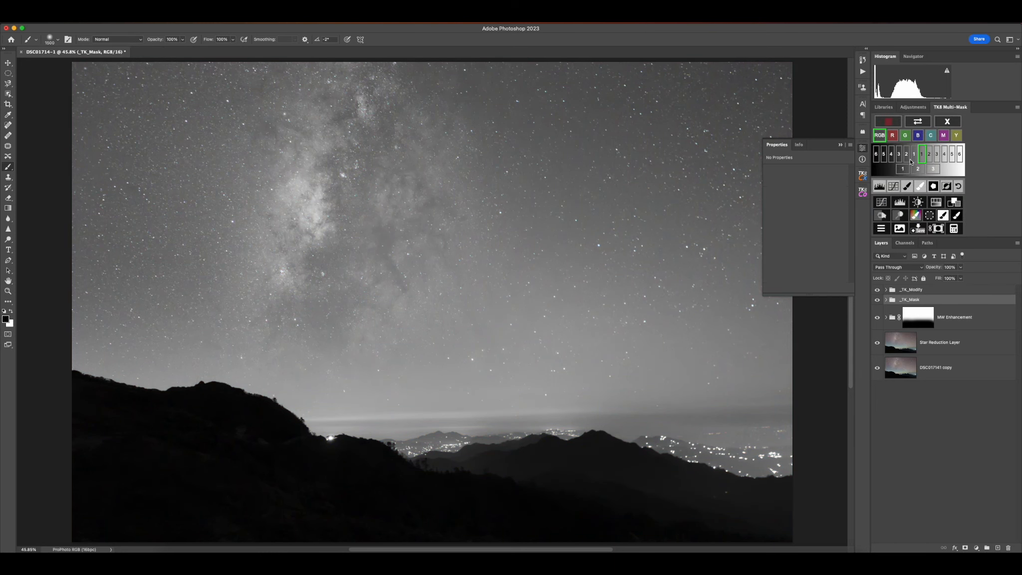
pyautogui.click(916, 155)
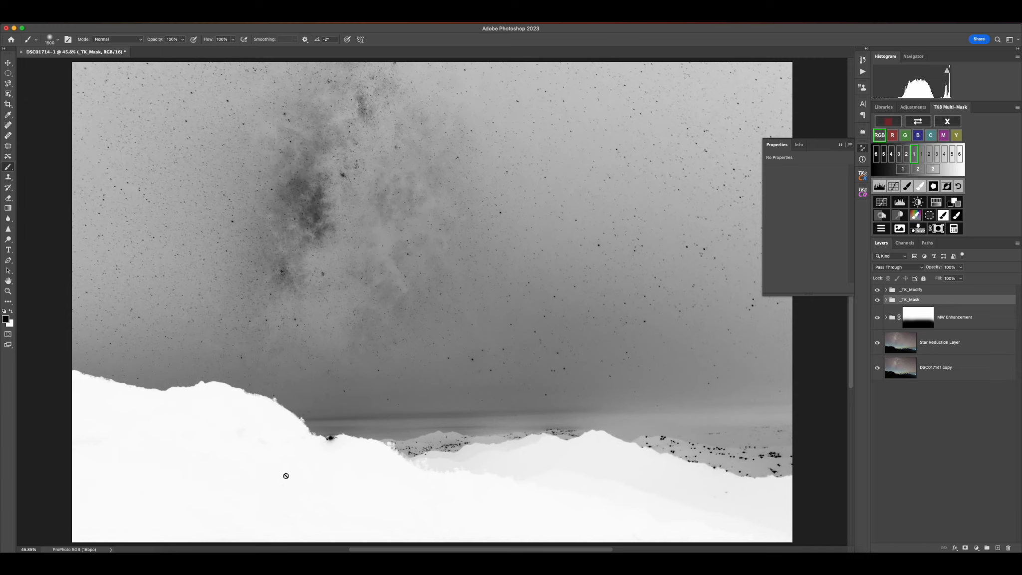
pyautogui.click(879, 205)
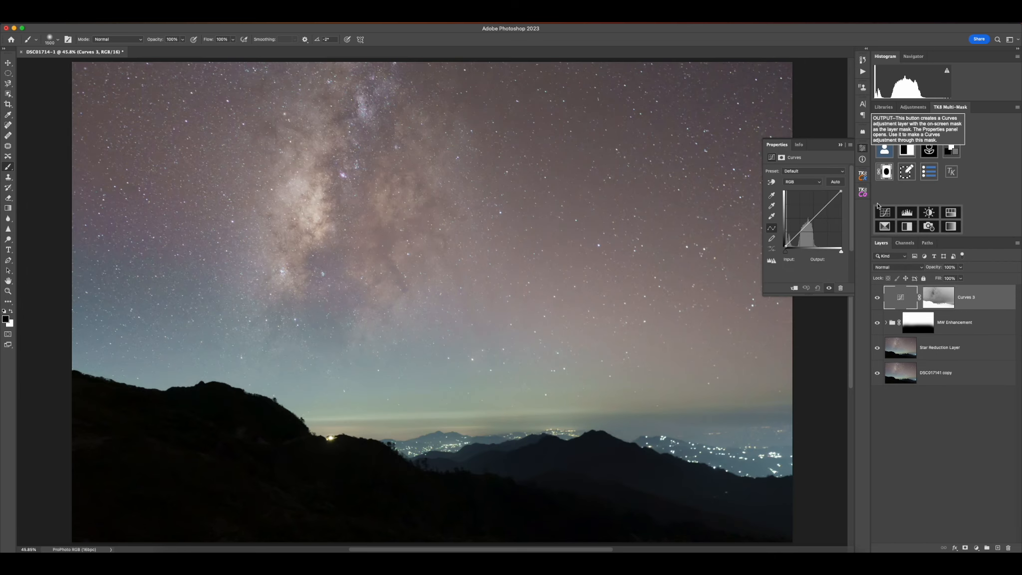
pyautogui.click(892, 270)
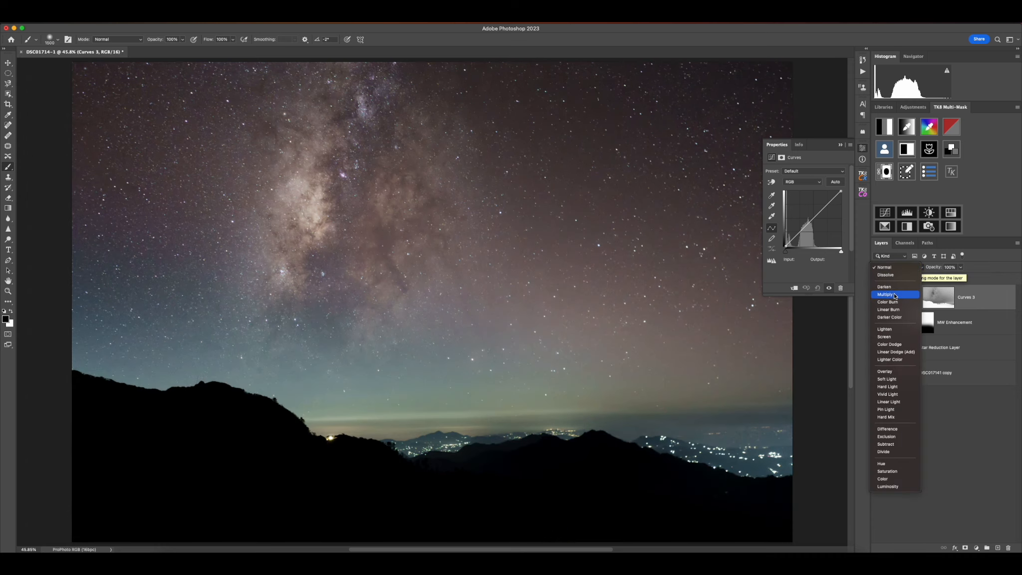
pyautogui.click(895, 296)
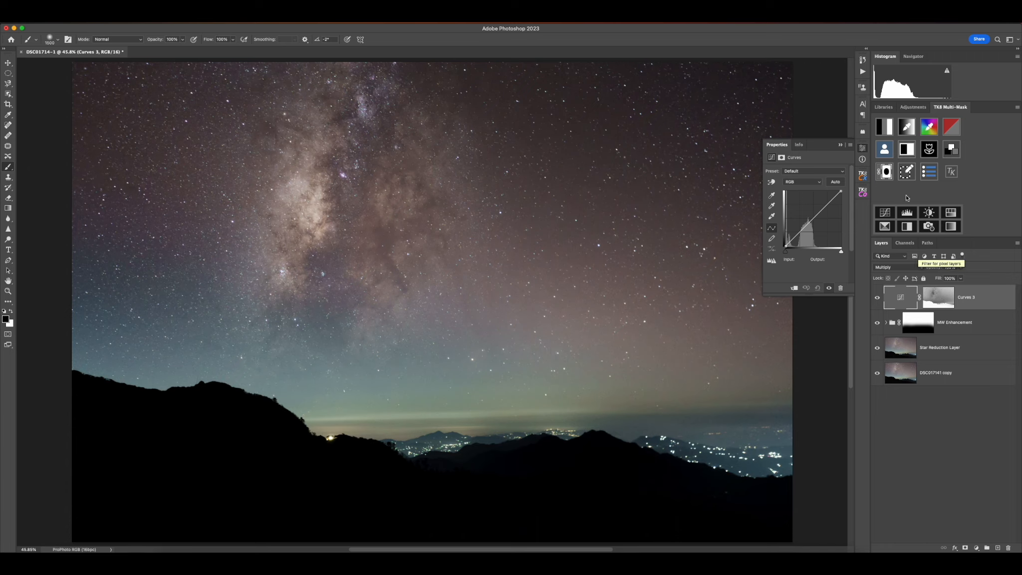
# Add another Curves layer through a Darks 2 luminosity mask and activate on-image adjustment for its Red channel
pyautogui.click(885, 131)
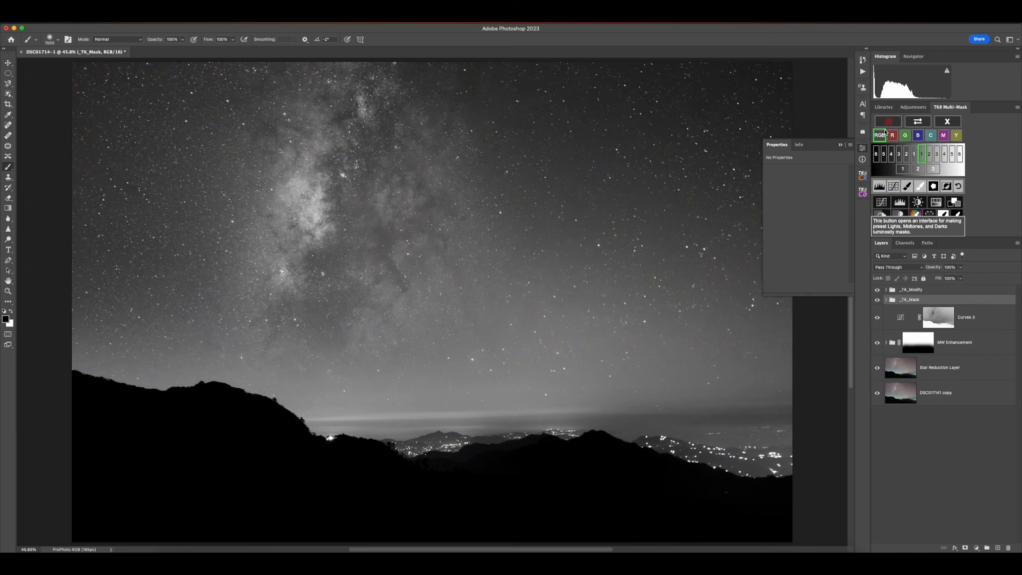
pyautogui.click(907, 156)
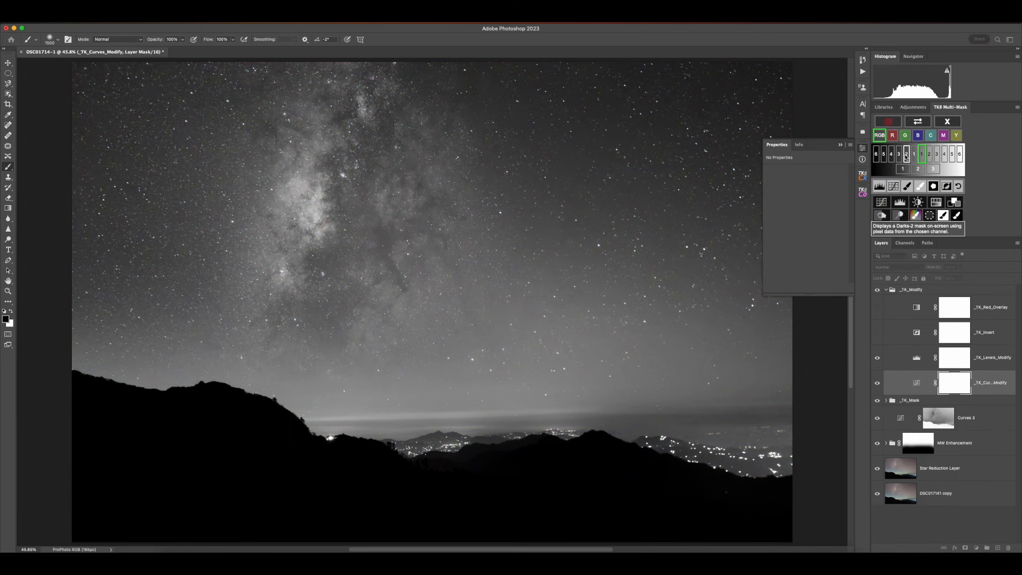
pyautogui.click(882, 203)
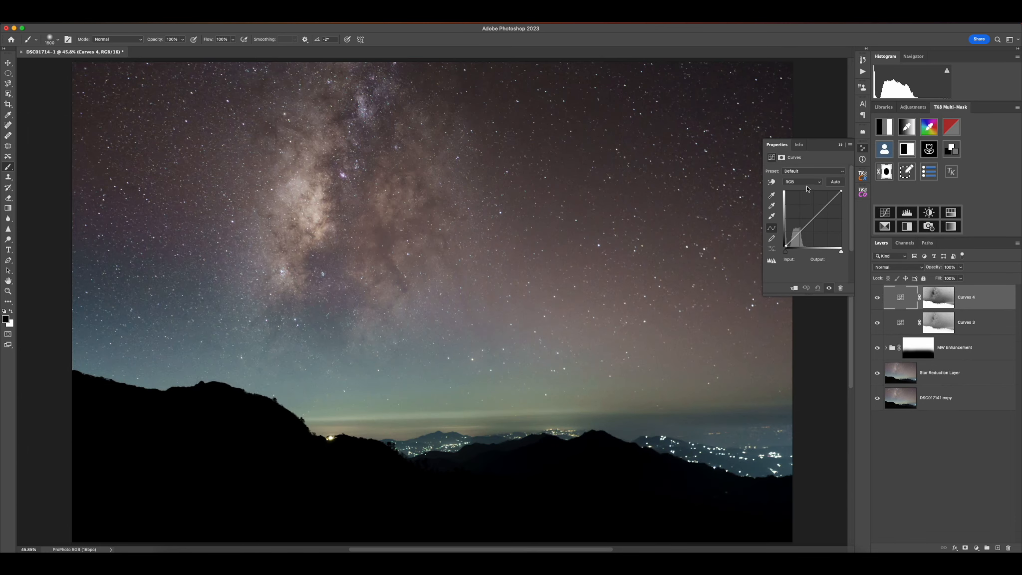
pyautogui.click(805, 183)
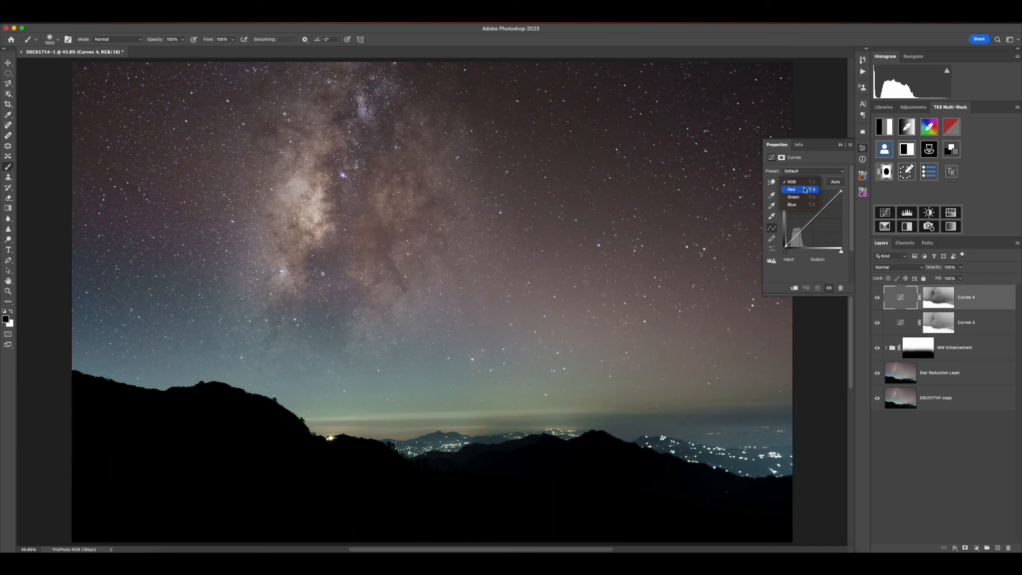
pyautogui.click(805, 190)
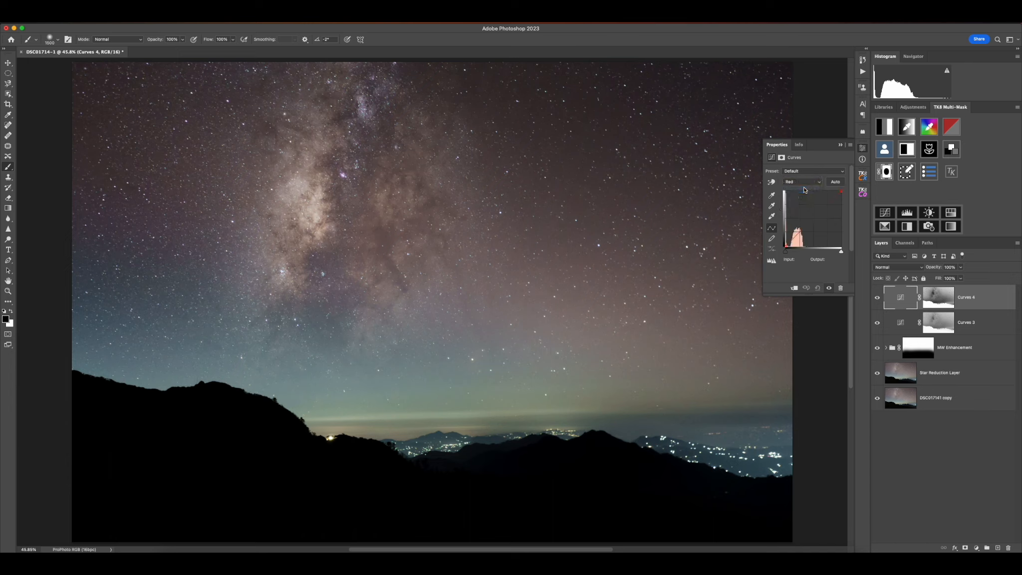
pyautogui.click(772, 183)
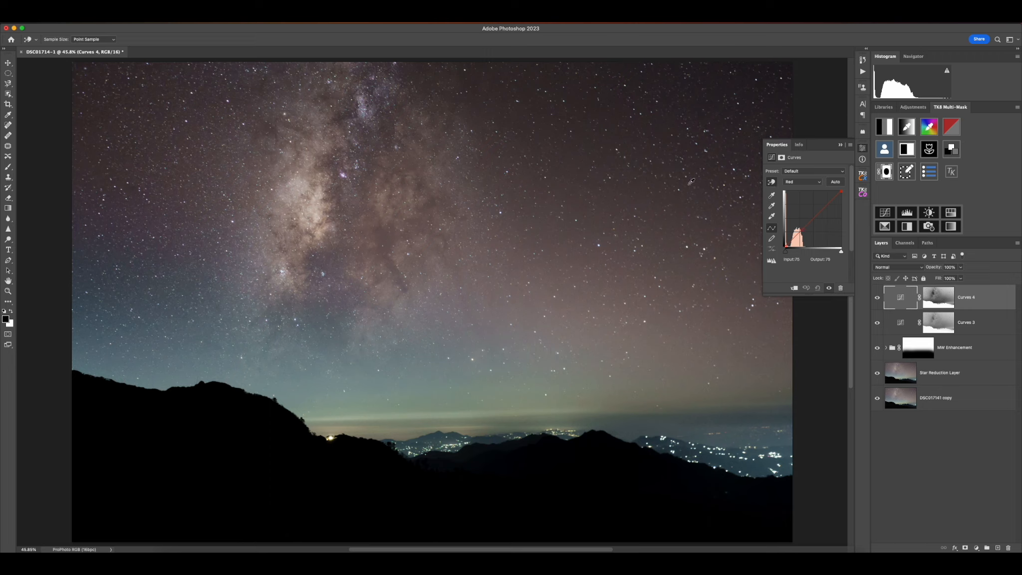
pyautogui.click(574, 158)
pyautogui.moveTo(574, 160); pyautogui.dragTo(573, 164)
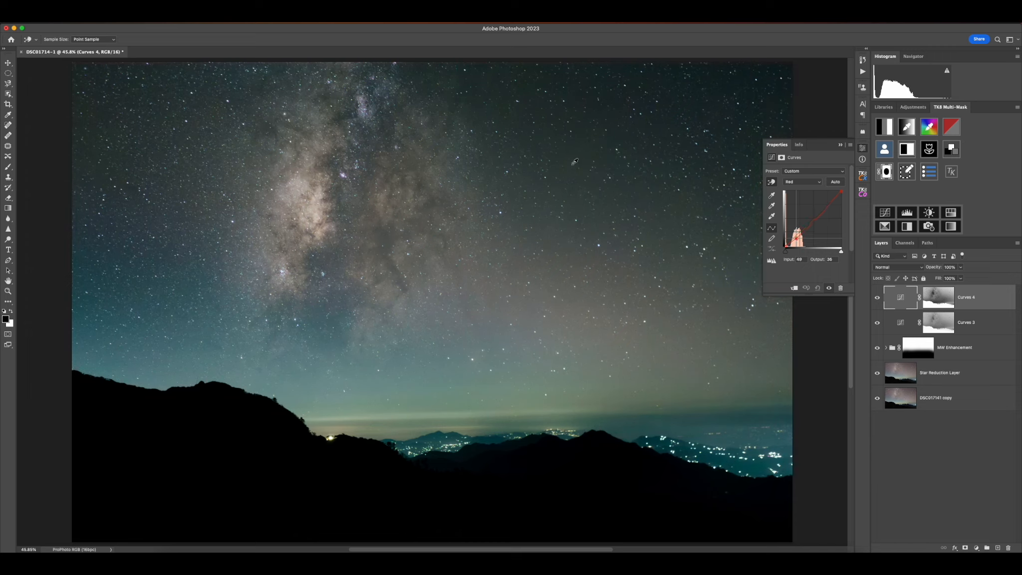
pyautogui.press('super+z')
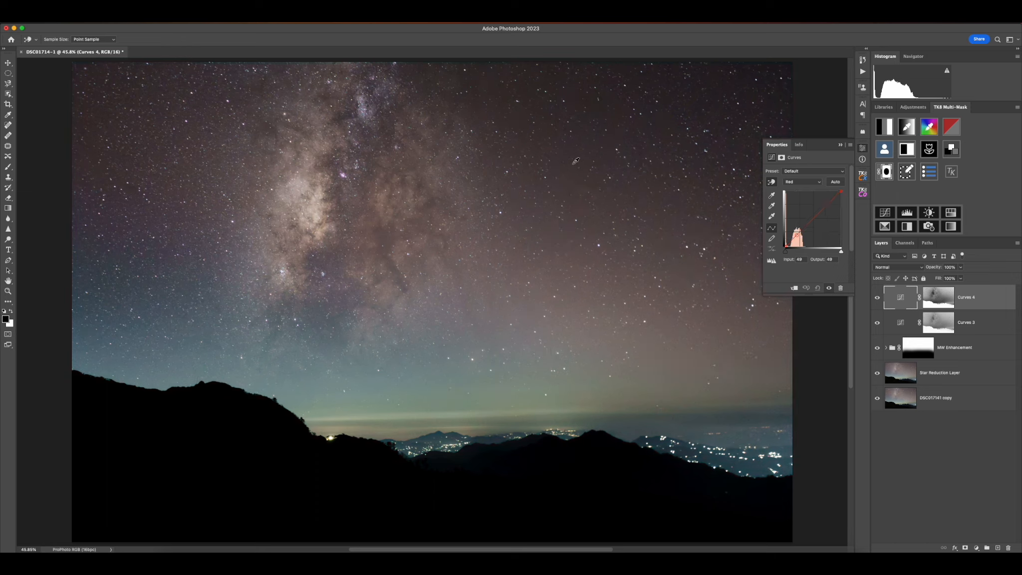
# Slightly lower the Red curve from a dark area of the upper sky, and slightly raise the Blue curve from the right-hand sky
pyautogui.moveTo(570, 149); pyautogui.dragTo(571, 155)
pyautogui.click(804, 182)
pyautogui.click(804, 197)
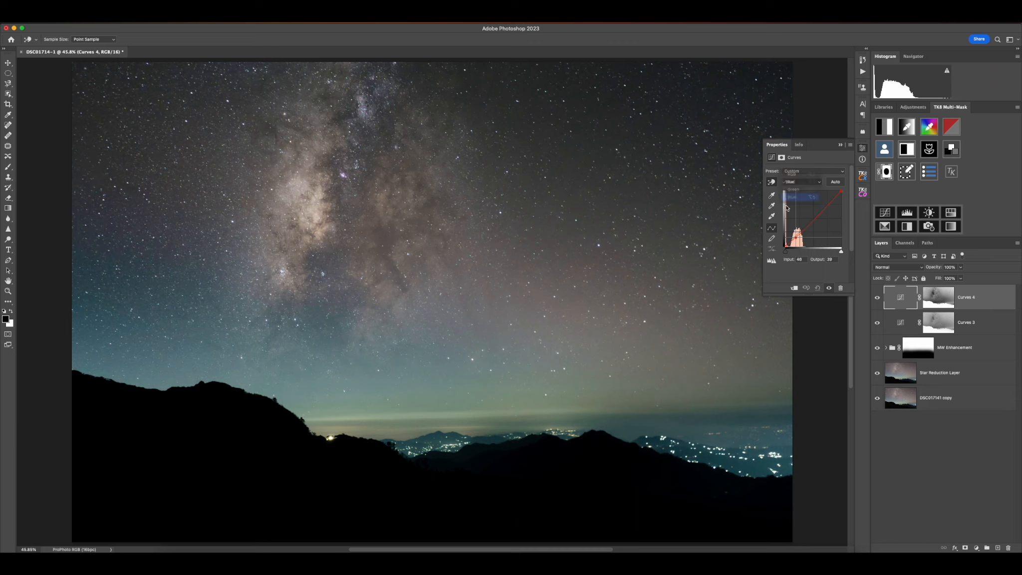
pyautogui.moveTo(670, 233); pyautogui.dragTo(672, 231)
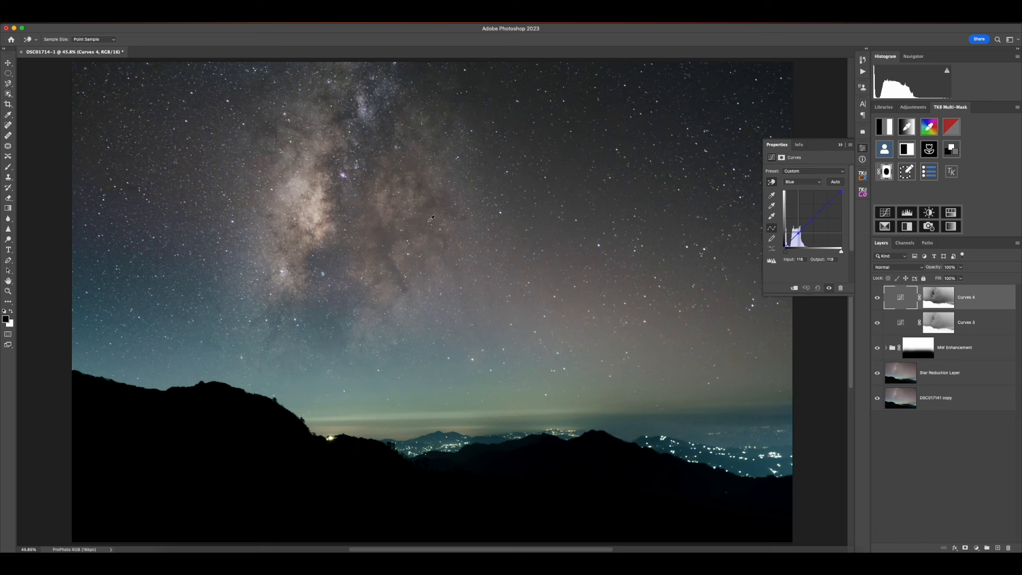
# Group the Curves 4 and Curves 3 layers as "Sky Enhancement"
pyautogui.keyDown('shift'); pyautogui.click(984, 323); pyautogui.keyUp('shift')
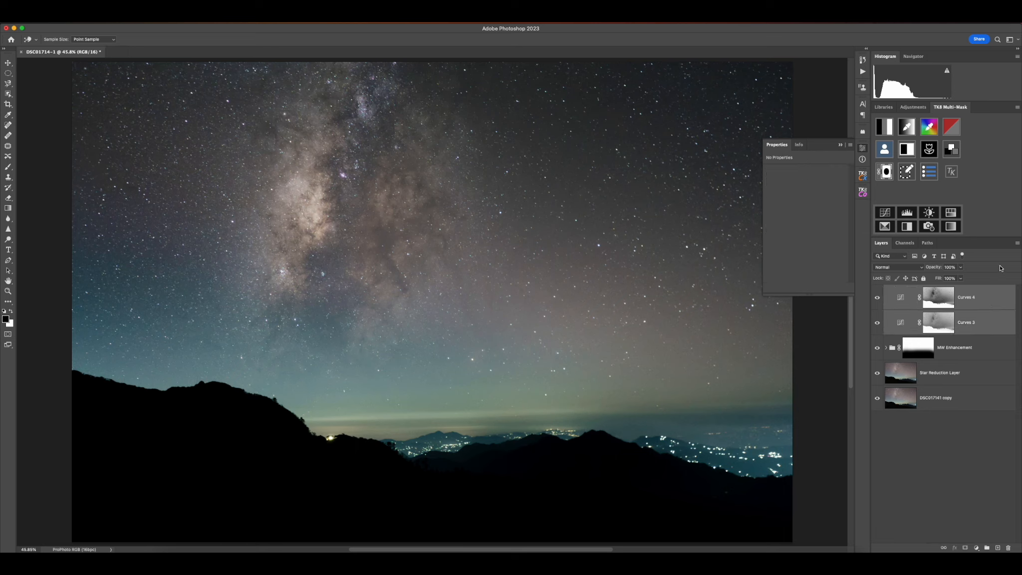
pyautogui.click(1017, 243)
pyautogui.click(949, 319)
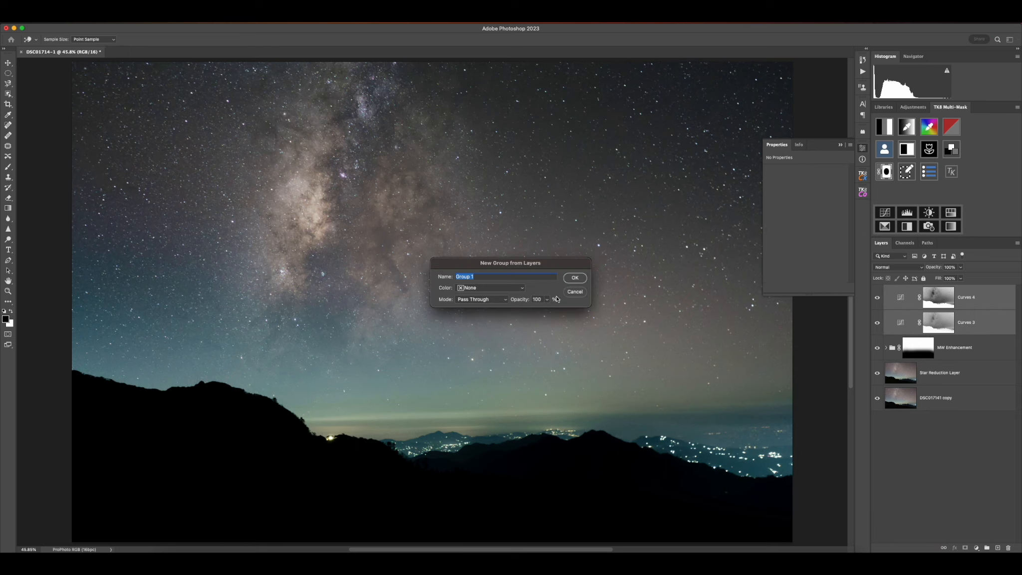
pyautogui.write('Sky Enhancement')
pyautogui.press('Return')
# Add a layer mask to the Sky Enhancement group, paint black at about 27% opacity over the right-hand foreground mountains, and compare the result
pyautogui.press('b')
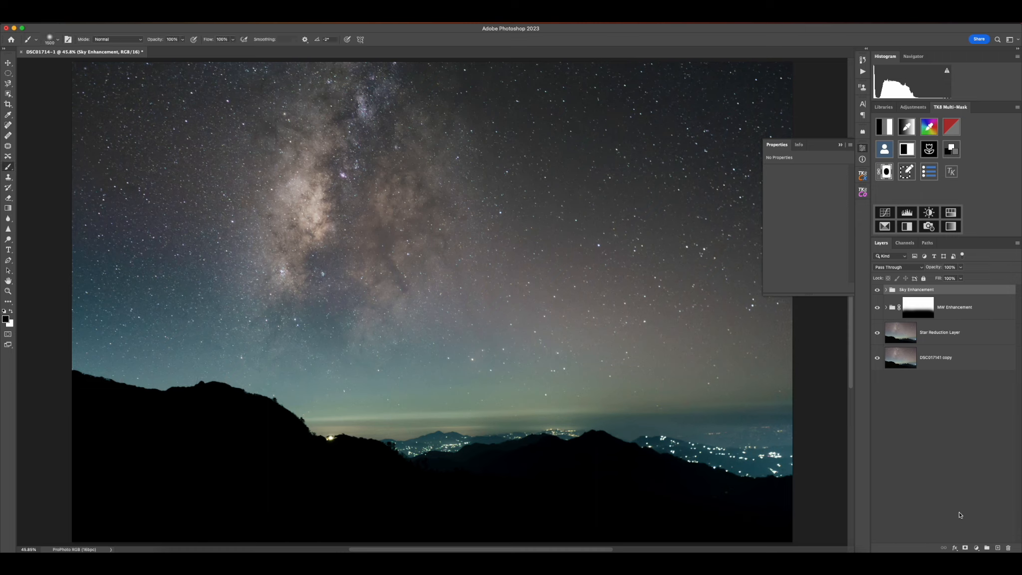
pyautogui.click(966, 548)
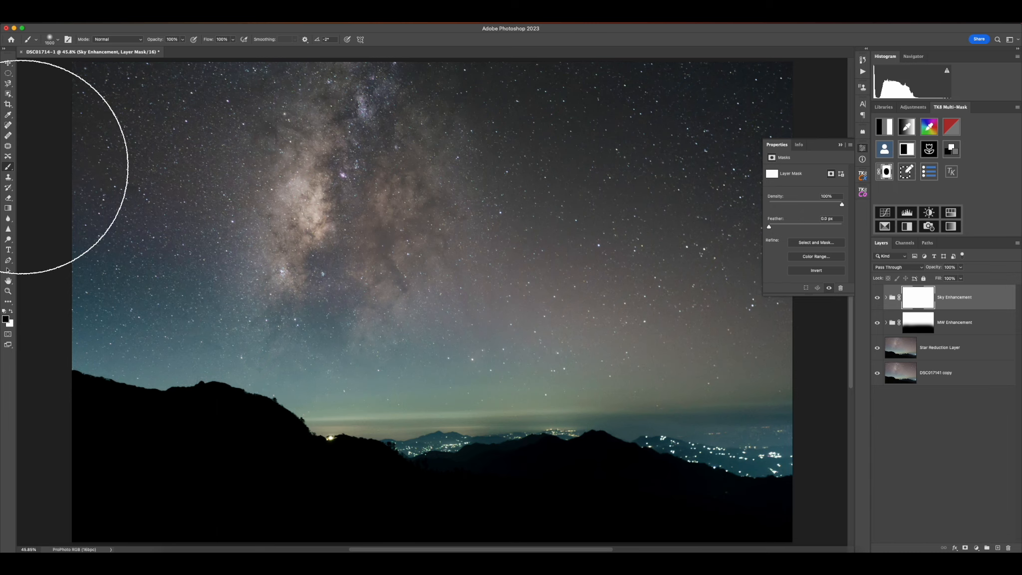
pyautogui.click(183, 41)
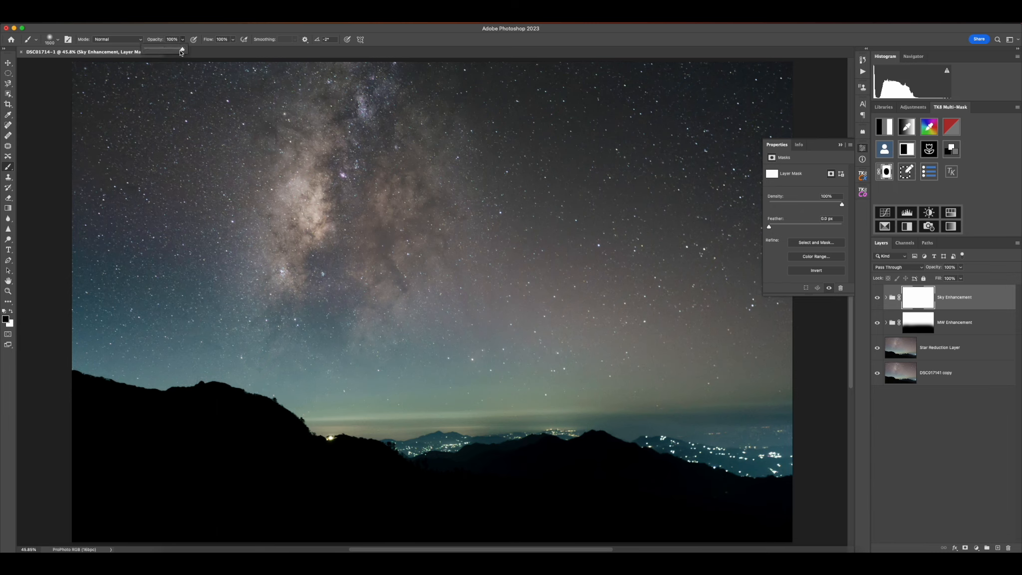
pyautogui.moveTo(182, 50); pyautogui.dragTo(154, 54)
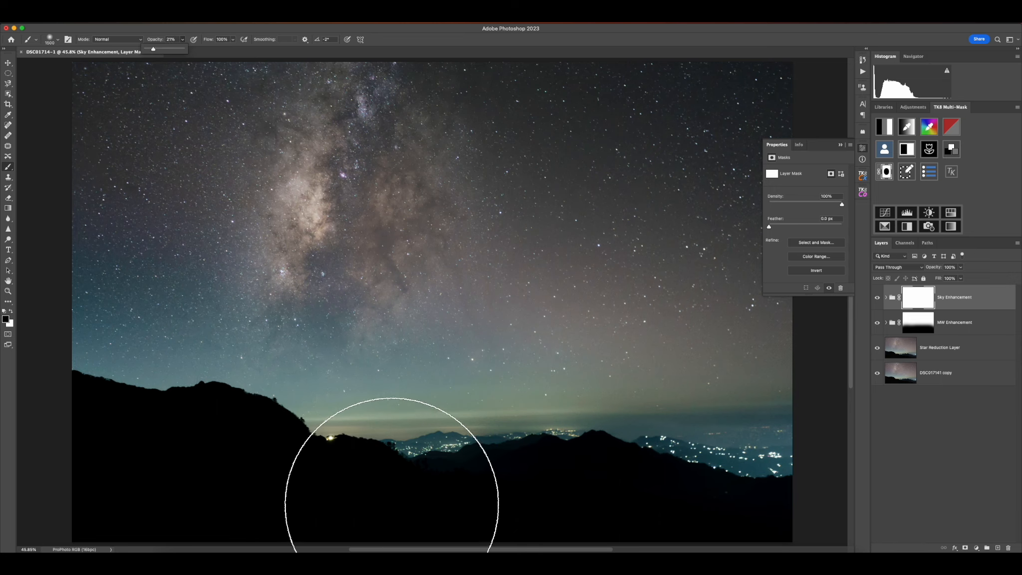
pyautogui.moveTo(416, 510)
pyautogui.mouseDown()
pyautogui.moveTo(776, 507)
pyautogui.moveTo(764, 516)
pyautogui.mouseUp()
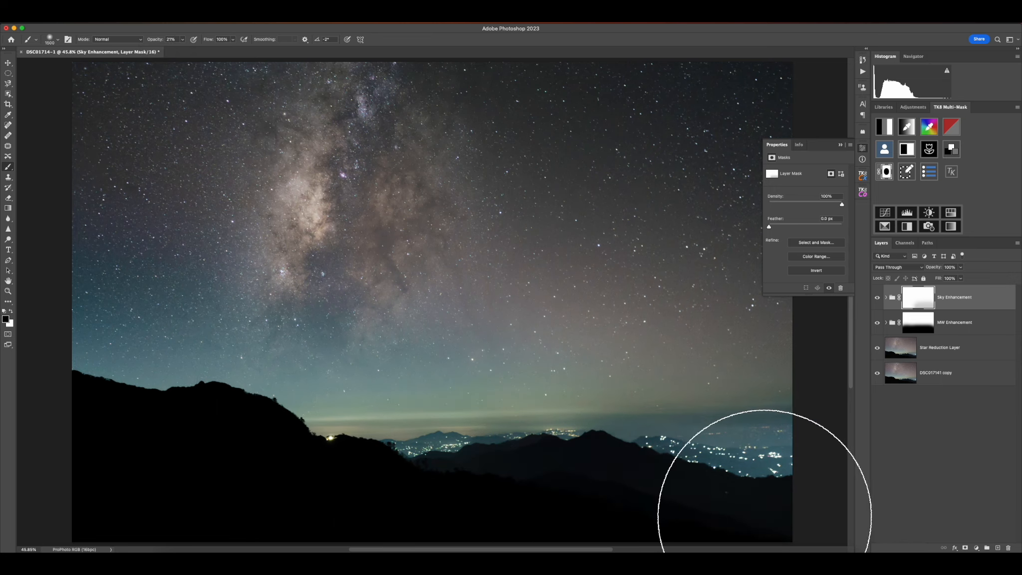
pyautogui.moveTo(531, 516); pyautogui.dragTo(804, 517)
pyautogui.moveTo(492, 520)
pyautogui.mouseDown()
pyautogui.moveTo(822, 521)
pyautogui.moveTo(506, 511)
pyautogui.moveTo(814, 511)
pyautogui.moveTo(492, 509)
pyautogui.moveTo(837, 512)
pyautogui.moveTo(439, 512)
pyautogui.moveTo(897, 521)
pyautogui.mouseUp()
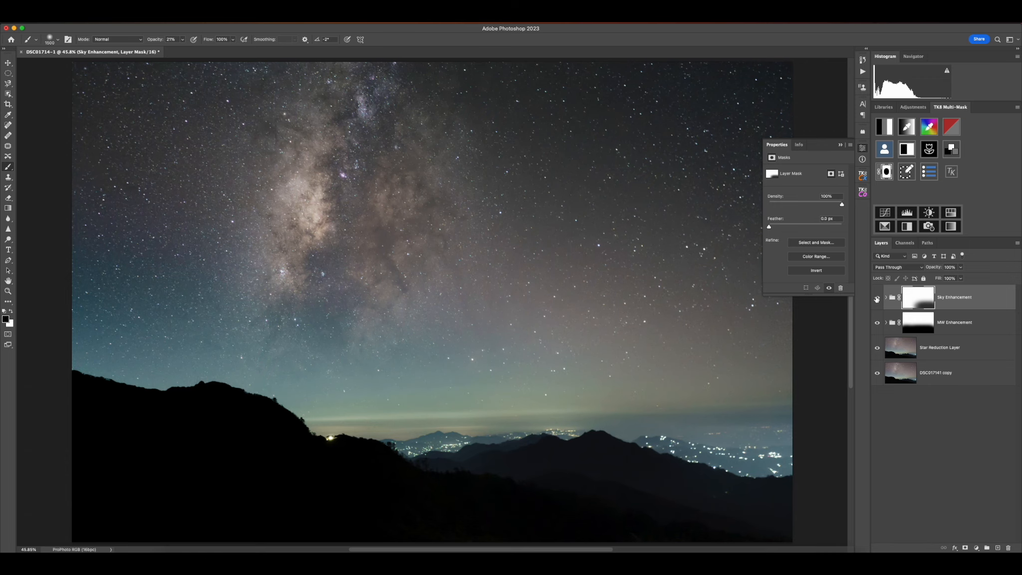
pyautogui.click(877, 300)
pyautogui.click(877, 299)
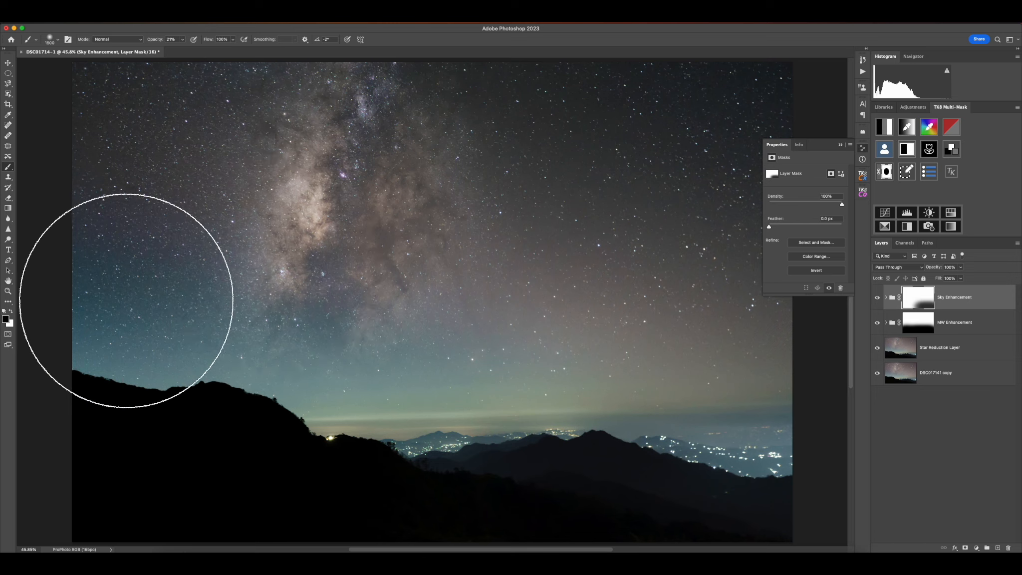
# Make a Lights 2 luminosity mask, brighten it with an upward curve, and output it as a new Curves adjustment layer
pyautogui.click(883, 131)
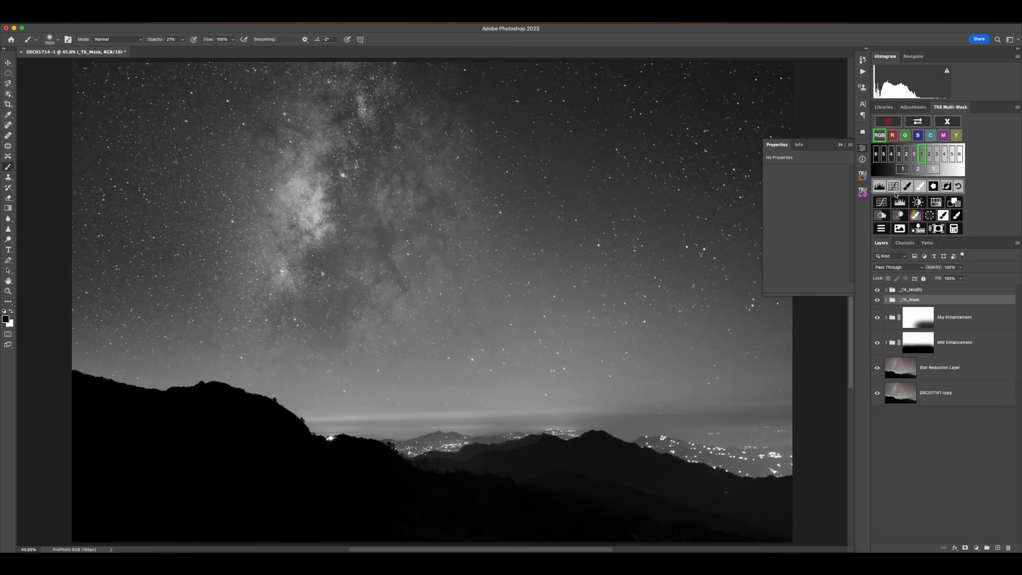
pyautogui.click(927, 159)
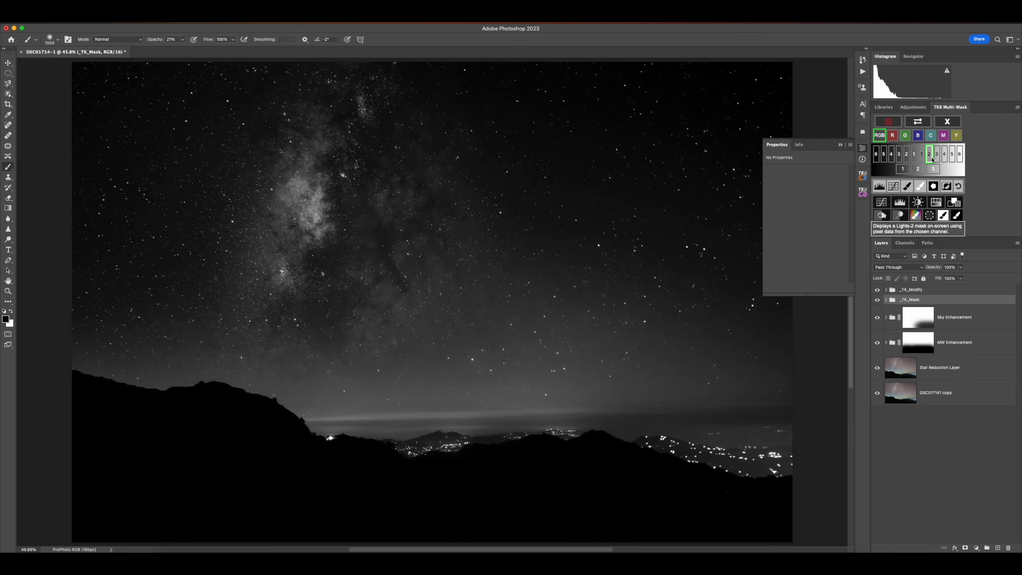
pyautogui.click(937, 156)
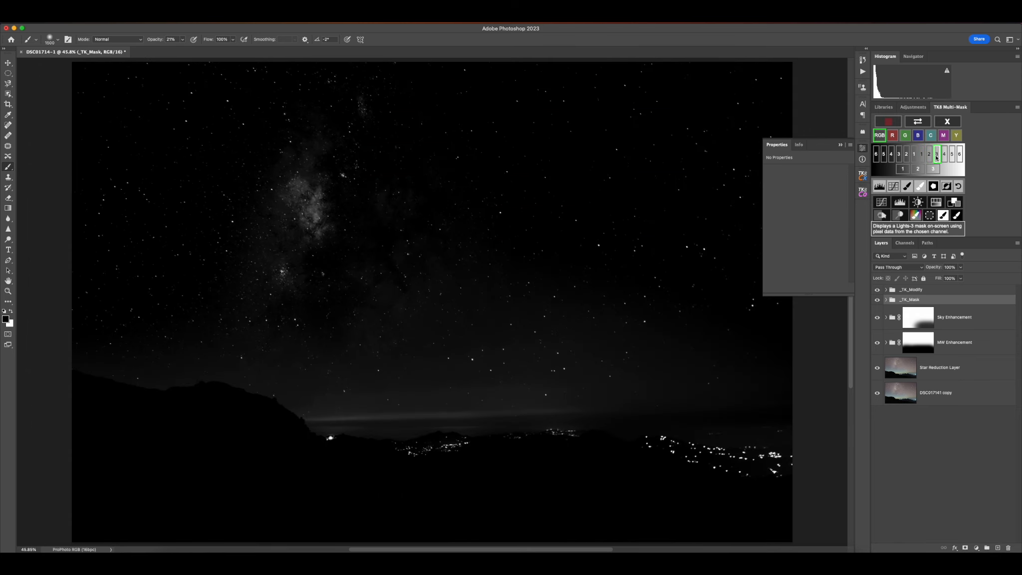
pyautogui.click(929, 157)
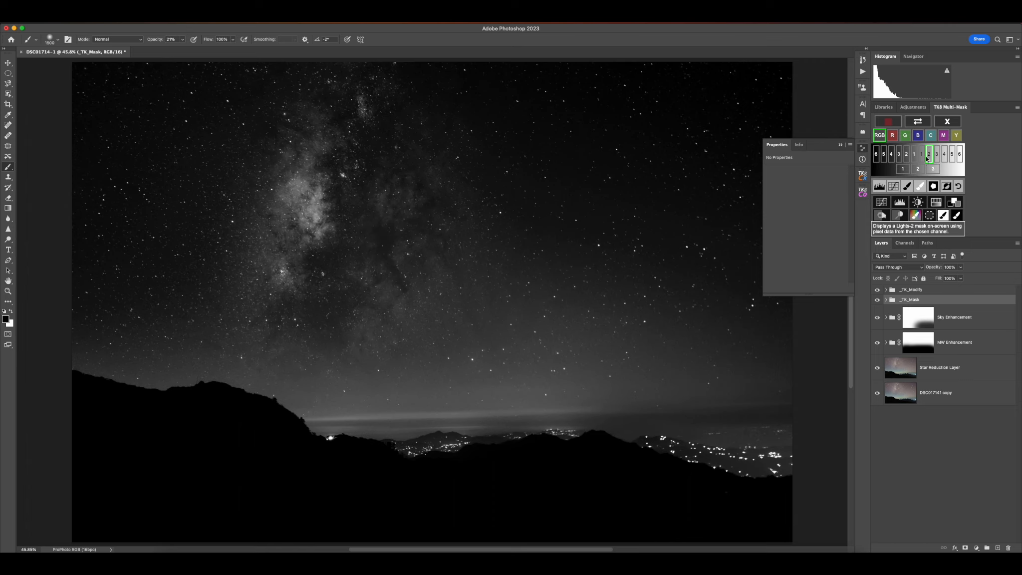
pyautogui.click(893, 186)
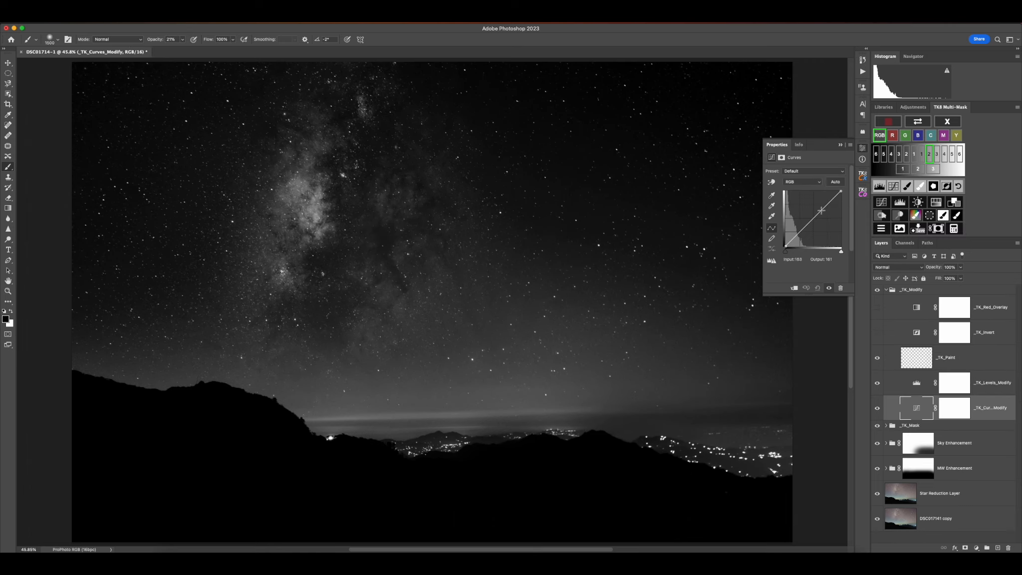
pyautogui.moveTo(822, 210); pyautogui.dragTo(810, 209)
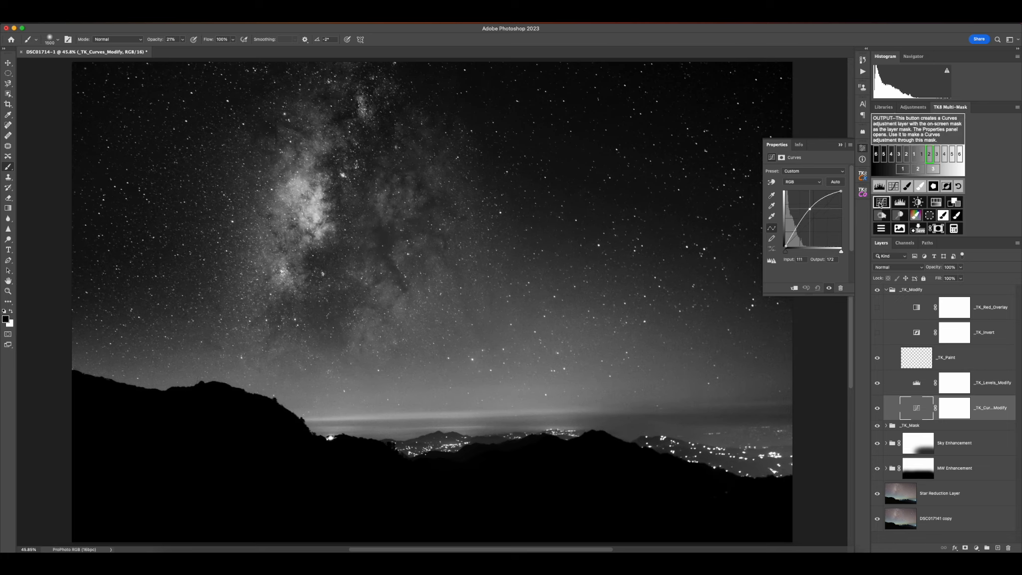
pyautogui.click(882, 201)
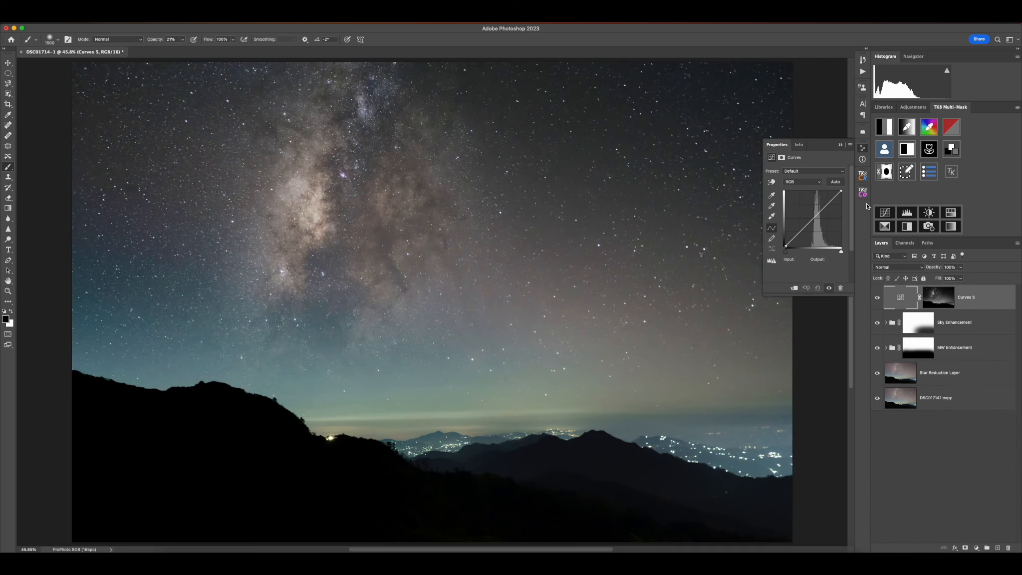
# Lower the Blue curve of Curves 5 from the sky just above the left-hand ridge, and compare the image with and without the layer
pyautogui.click(794, 183)
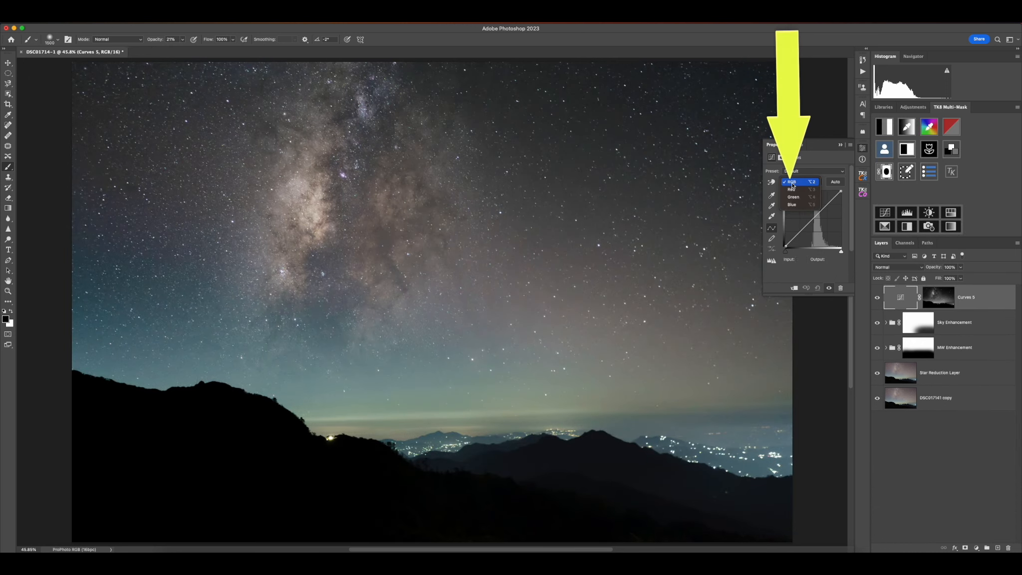
pyautogui.click(794, 204)
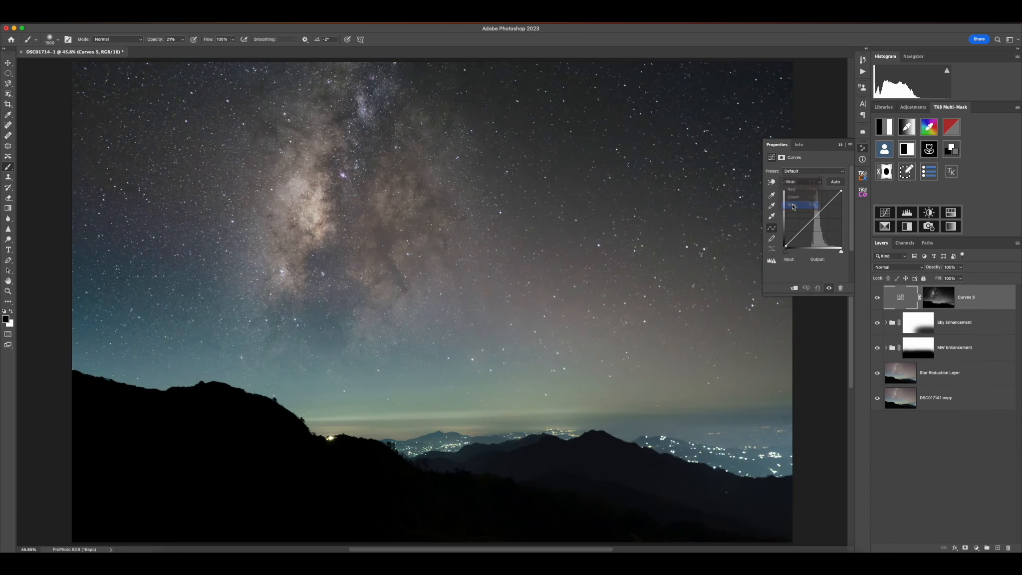
pyautogui.click(774, 183)
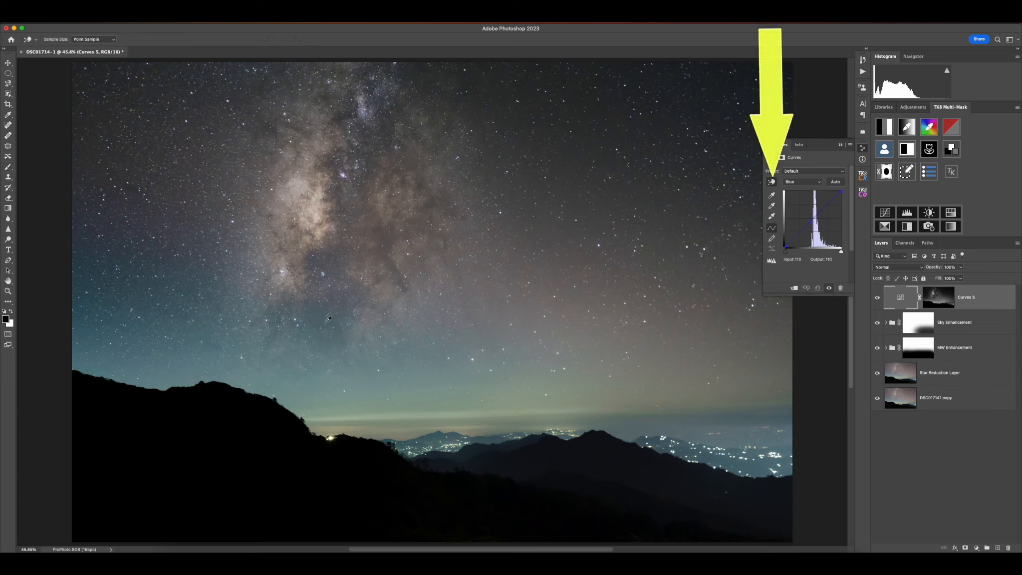
pyautogui.click(183, 360)
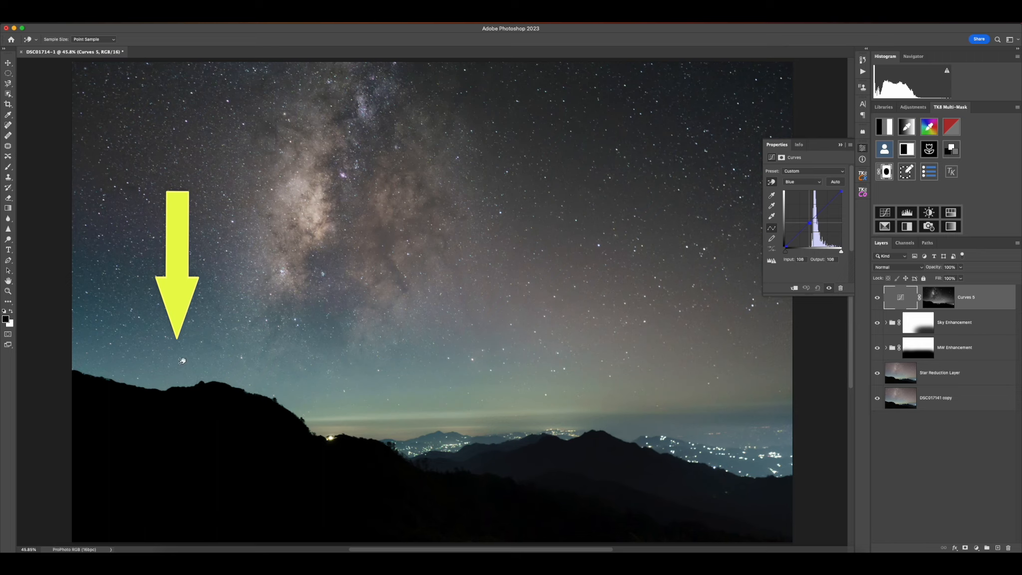
pyautogui.moveTo(182, 361); pyautogui.dragTo(185, 366)
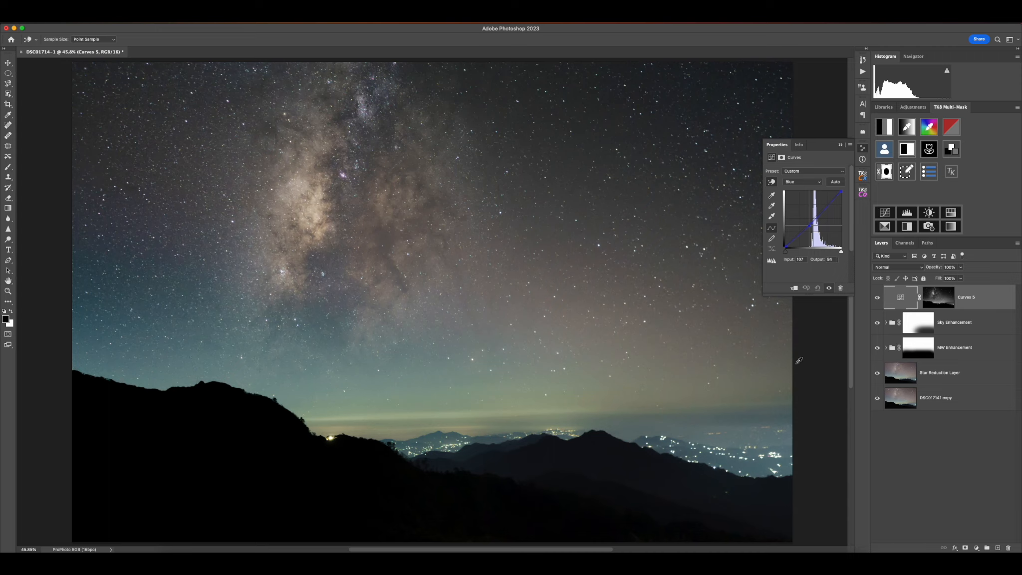
pyautogui.click(877, 299)
pyautogui.click(877, 298)
pyautogui.click(877, 299)
pyautogui.click(877, 298)
# Paint black at about 60% opacity on the Curves 5 mask over the Milky Way and upper sky
pyautogui.click(927, 299)
pyautogui.press('b')
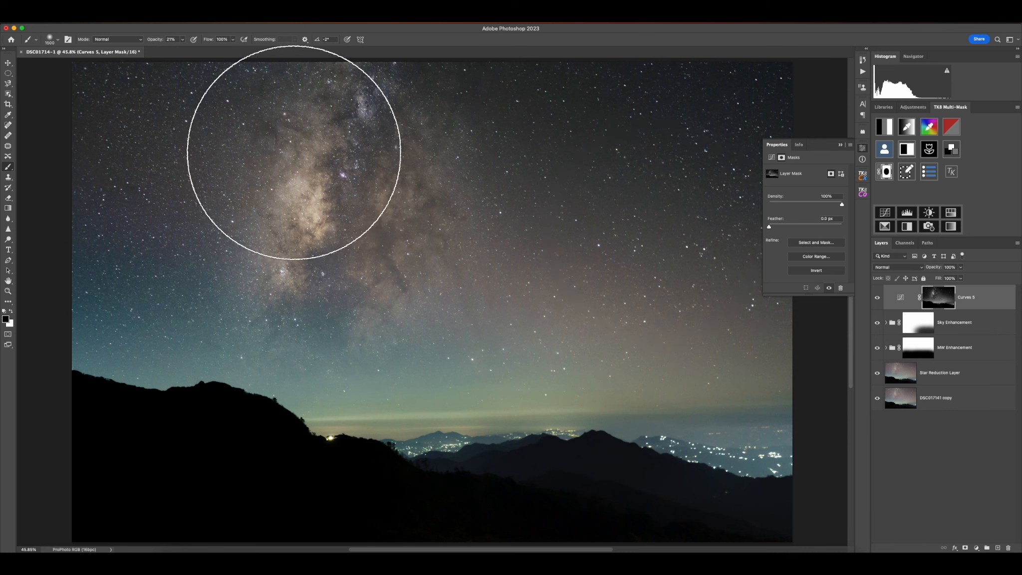
pyautogui.click(182, 40)
pyautogui.moveTo(183, 48); pyautogui.dragTo(198, 50)
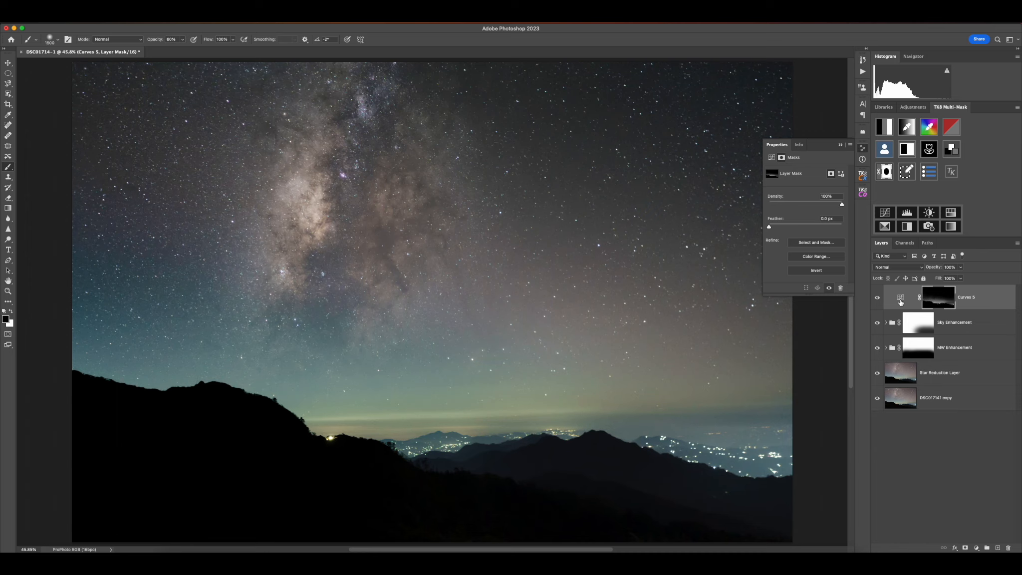
# Lower the RGB curve of Curves 5 from the sky just above the left-hand ridge, and compare the layer's effect
pyautogui.click(901, 300)
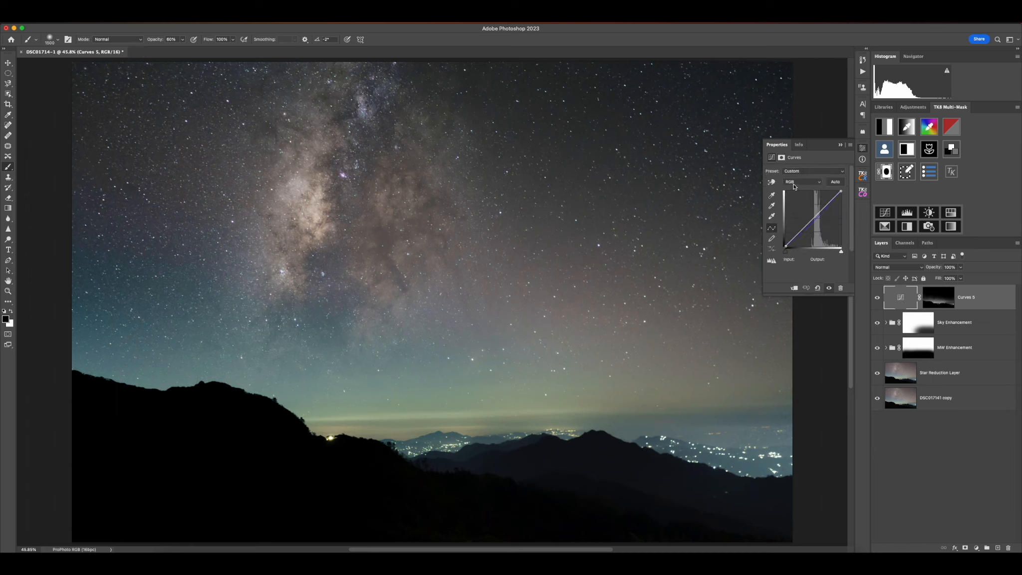
pyautogui.click(774, 184)
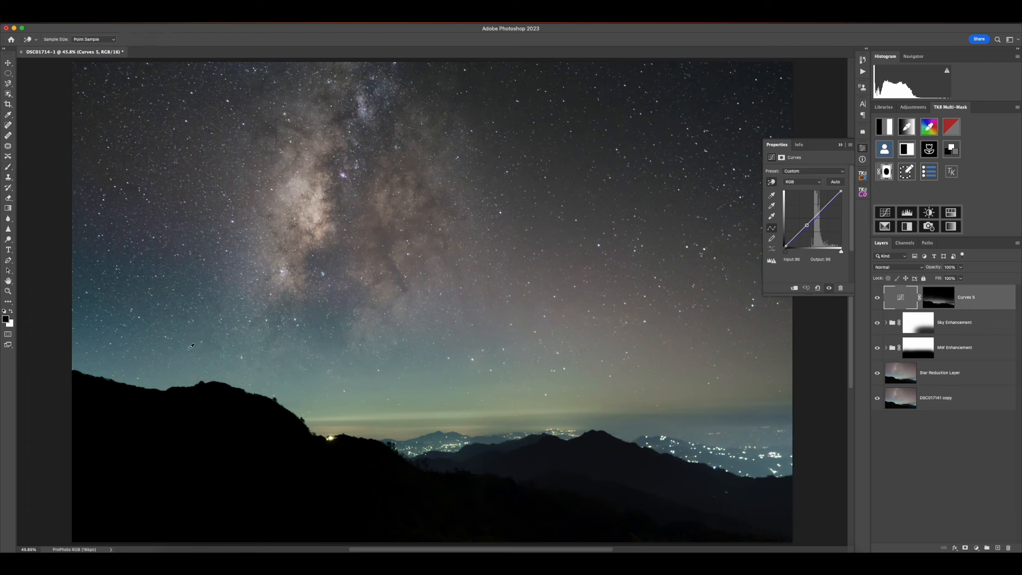
pyautogui.click(190, 347)
pyautogui.moveTo(190, 348); pyautogui.dragTo(191, 360)
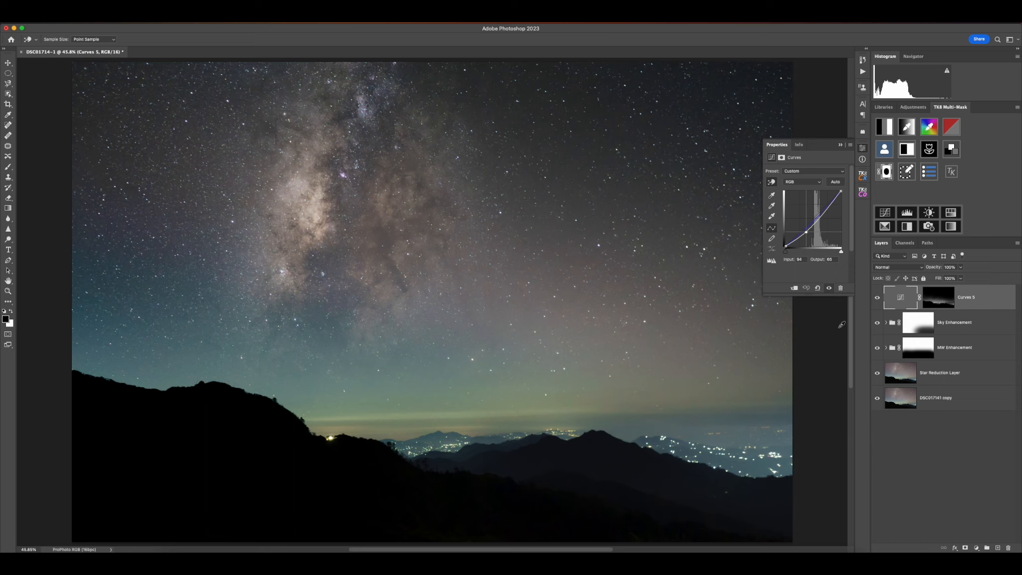
pyautogui.click(878, 298)
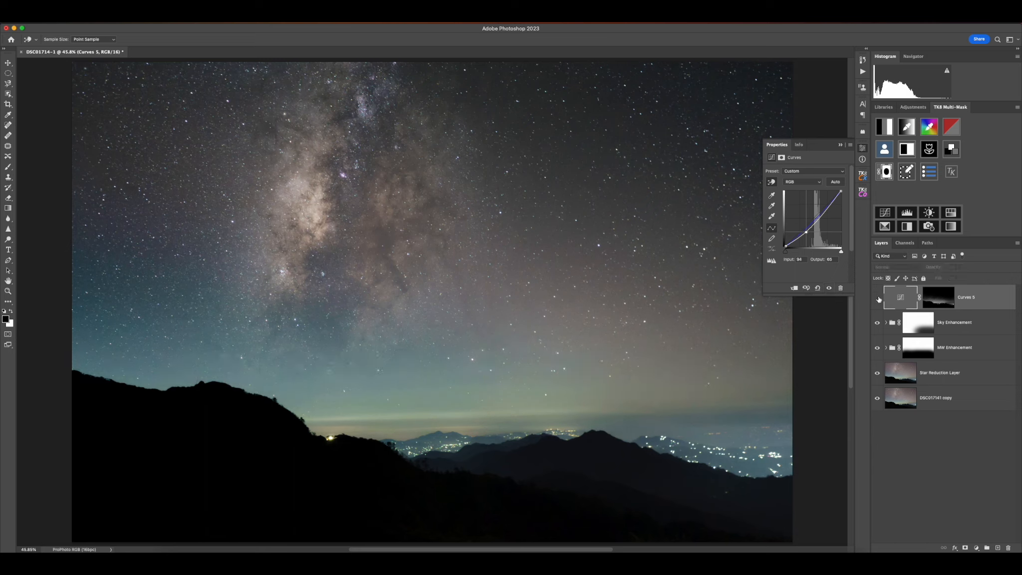
pyautogui.click(878, 298)
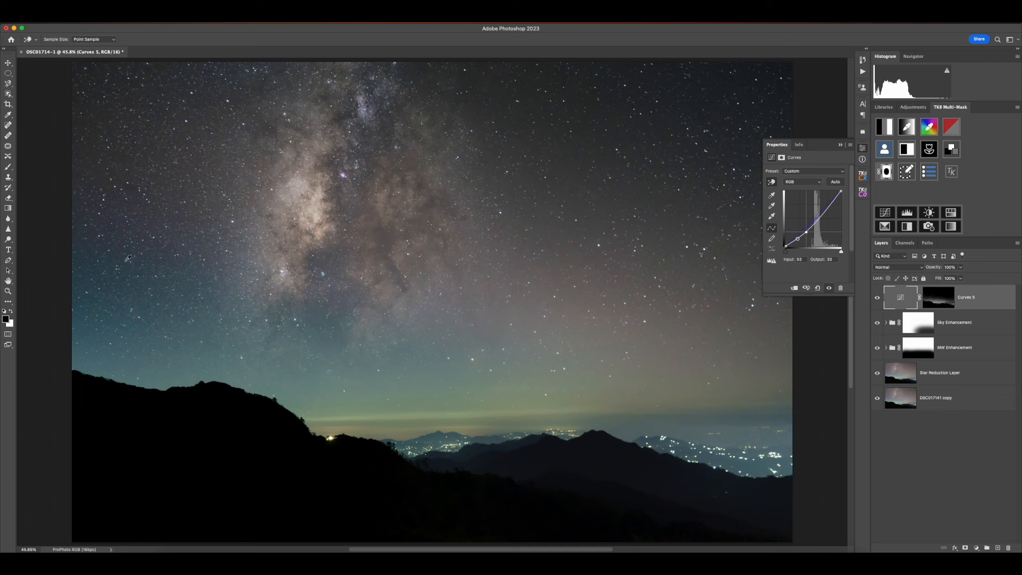
# Stamp all visible layers into a new pixel layer at the top of the stack, and check it against the layers below
pyautogui.click(8, 240)
pyautogui.rightClick(8, 240)
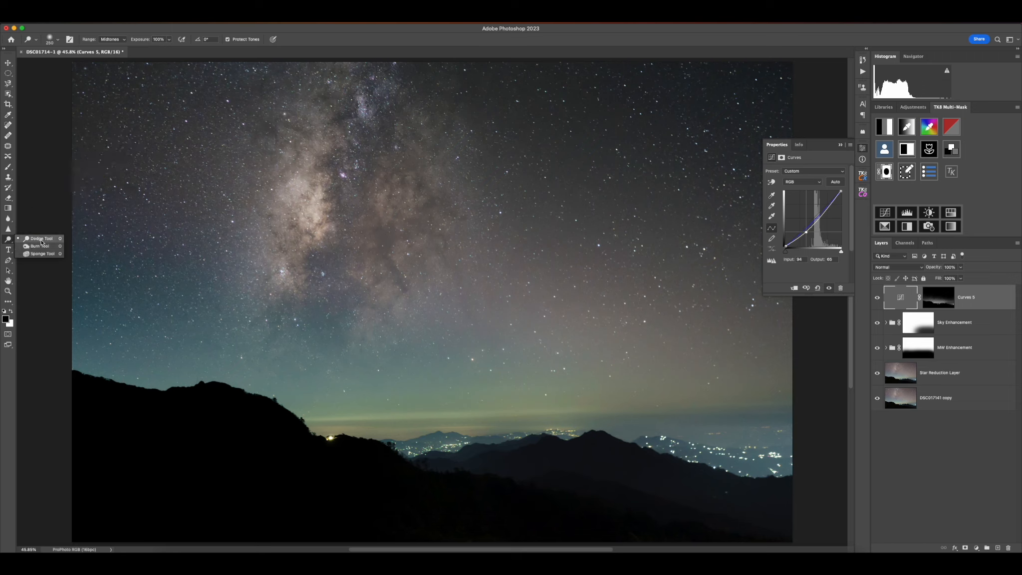
pyautogui.click(41, 240)
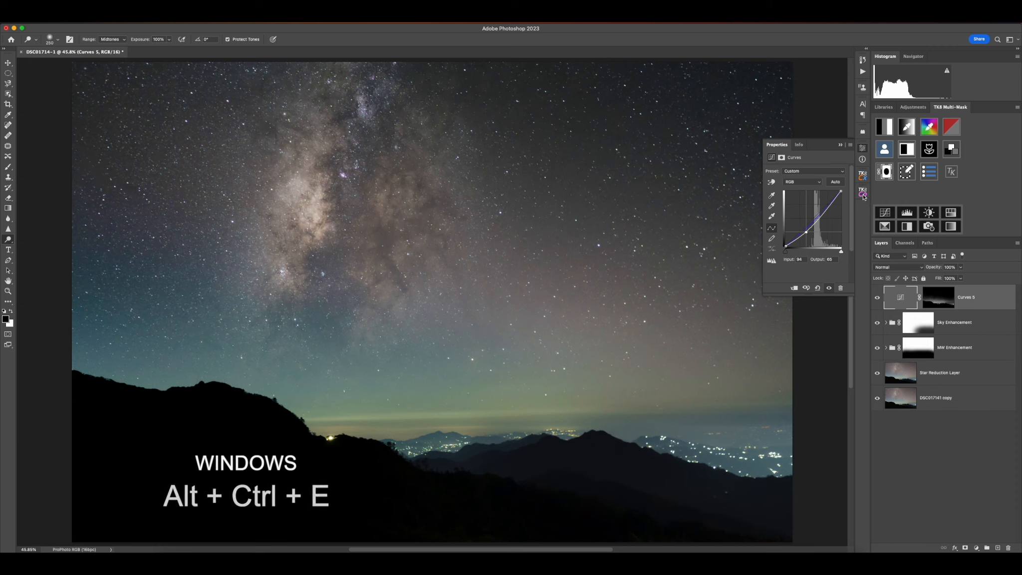
pyautogui.click(863, 194)
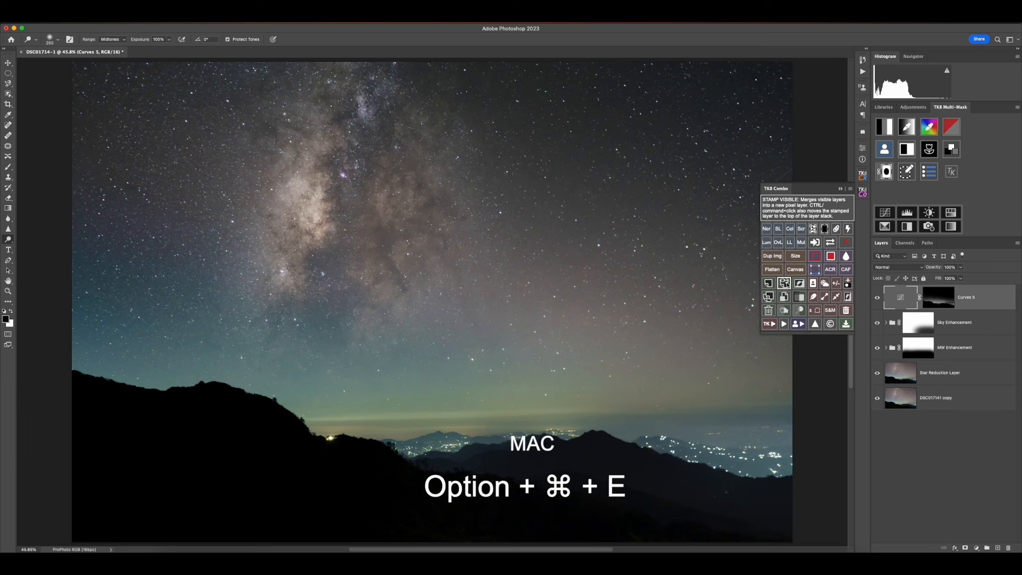
pyautogui.click(785, 283)
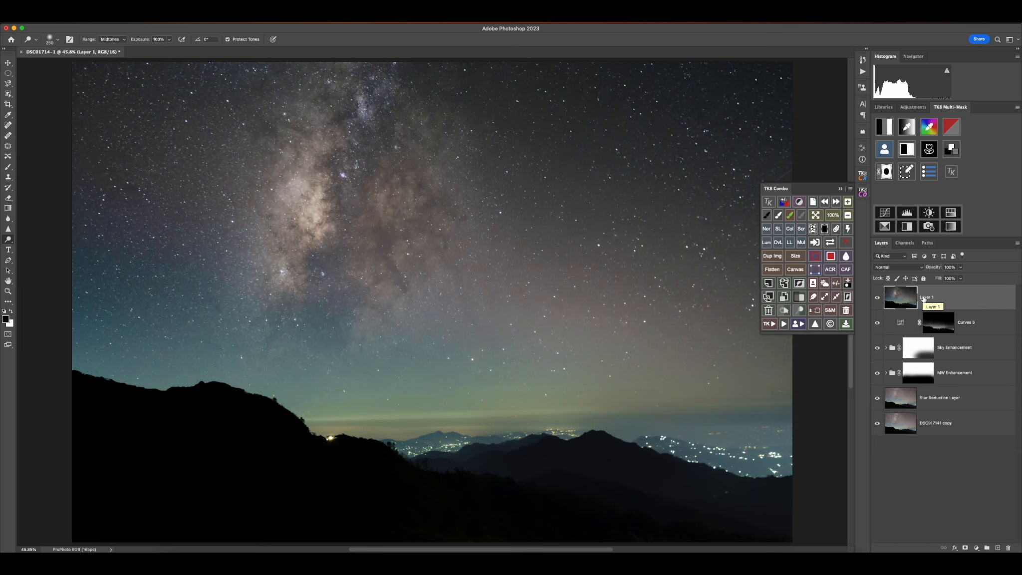
pyautogui.click(878, 299)
pyautogui.click(878, 300)
pyautogui.click(878, 325)
pyautogui.click(878, 348)
pyautogui.click(878, 375)
pyautogui.moveTo(878, 322); pyautogui.dragTo(877, 399)
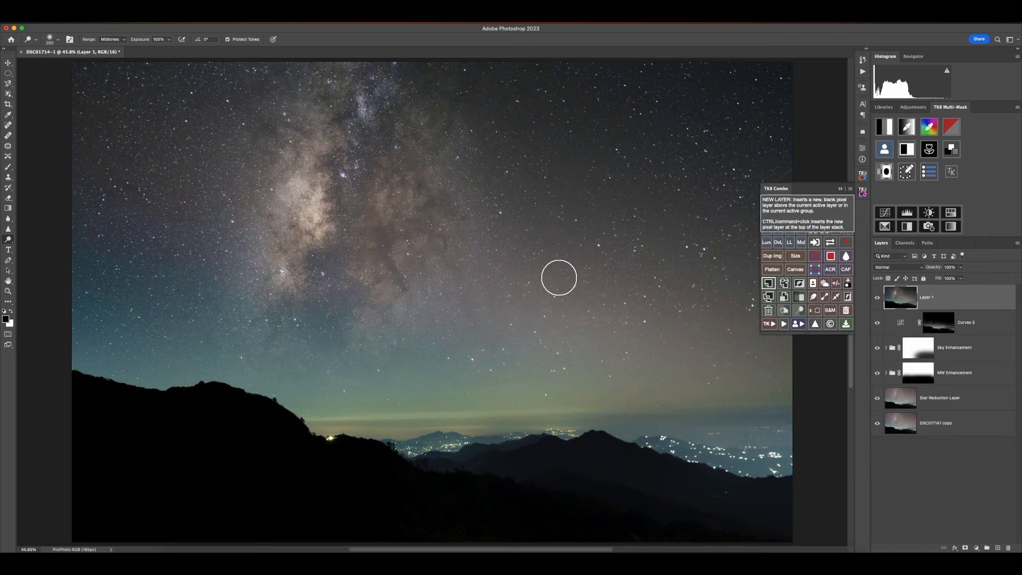
# Set the Burn tool's range to Midtones and enlarge its brush to 2100 px for work on the stamped layer
pyautogui.rightClick(8, 239)
pyautogui.click(33, 247)
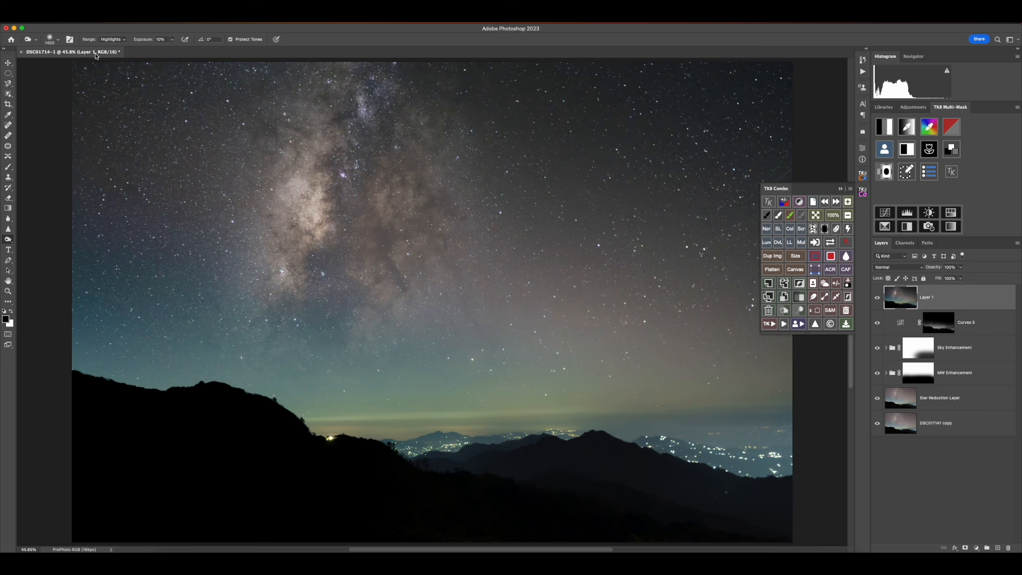
pyautogui.click(112, 41)
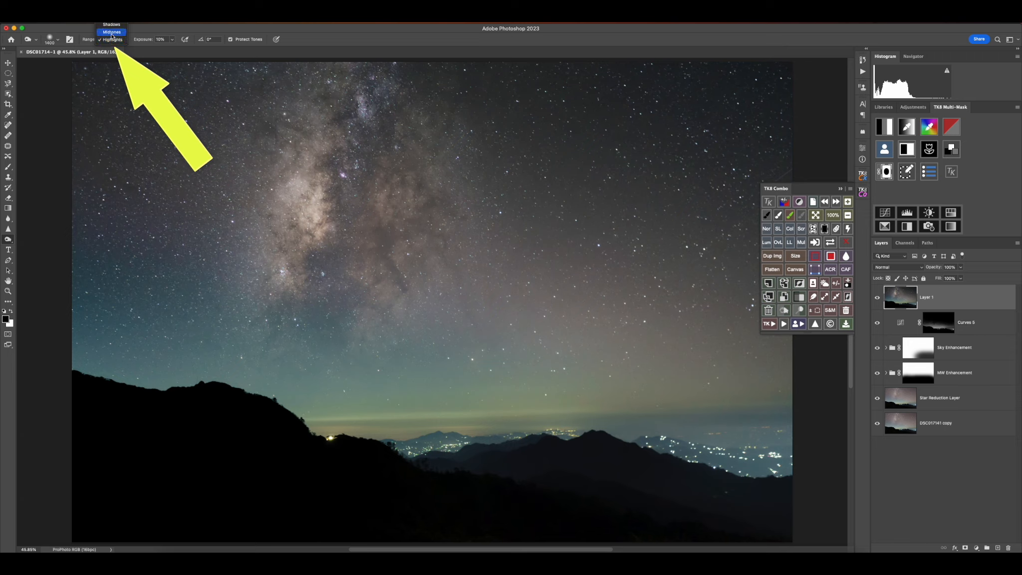
pyautogui.click(112, 33)
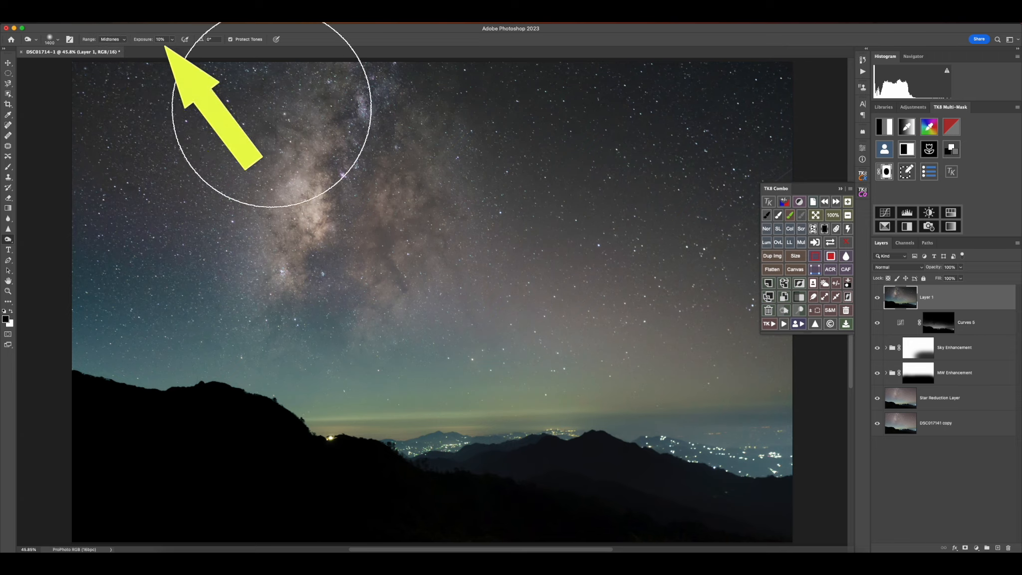
pyautogui.press(']')
pyautogui.press(']')
pyautogui.press(']')
pyautogui.press(']')
pyautogui.press(']')
pyautogui.press(']')
pyautogui.press(']')
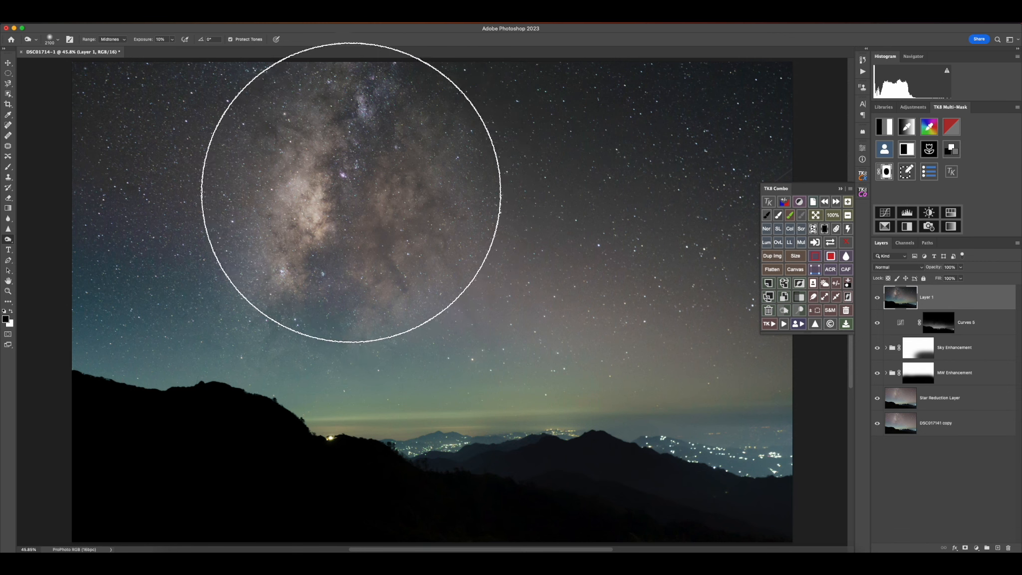
# Dodge the midtones of the right-hand part of the Milky Way at 10% exposure with a 700 px brush, and compare the result
pyautogui.rightClick(8, 239)
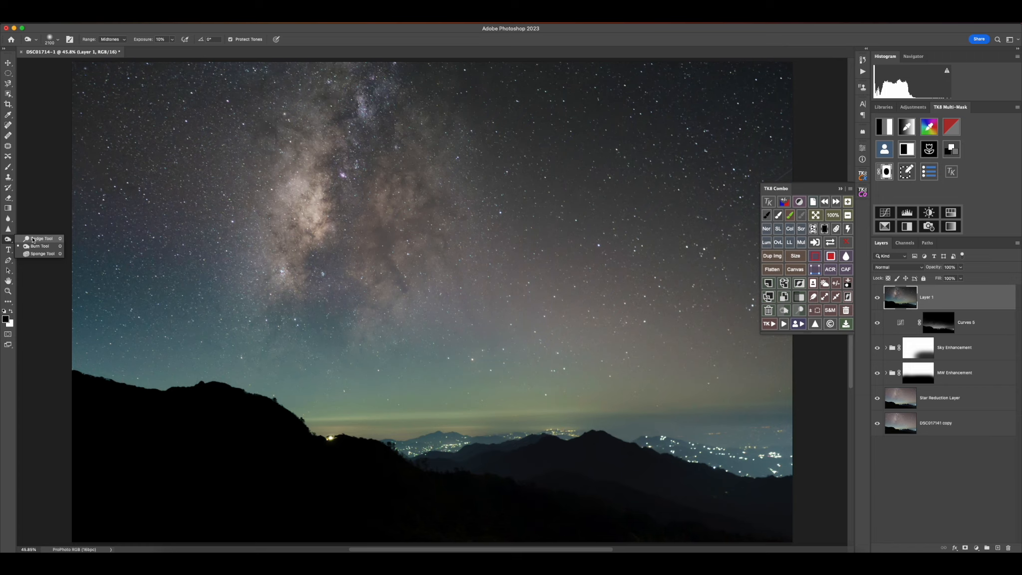
pyautogui.click(32, 240)
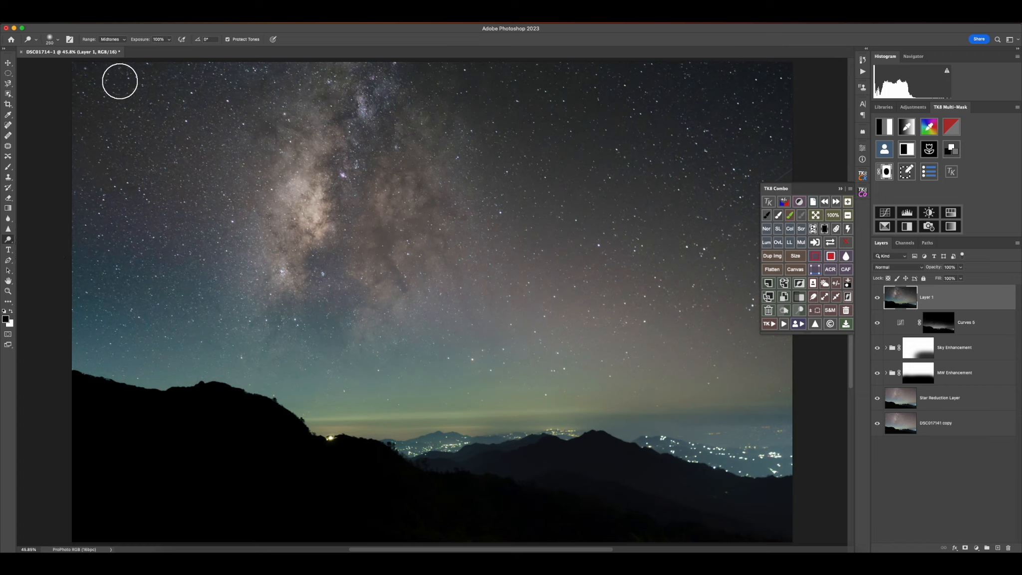
pyautogui.click(123, 40)
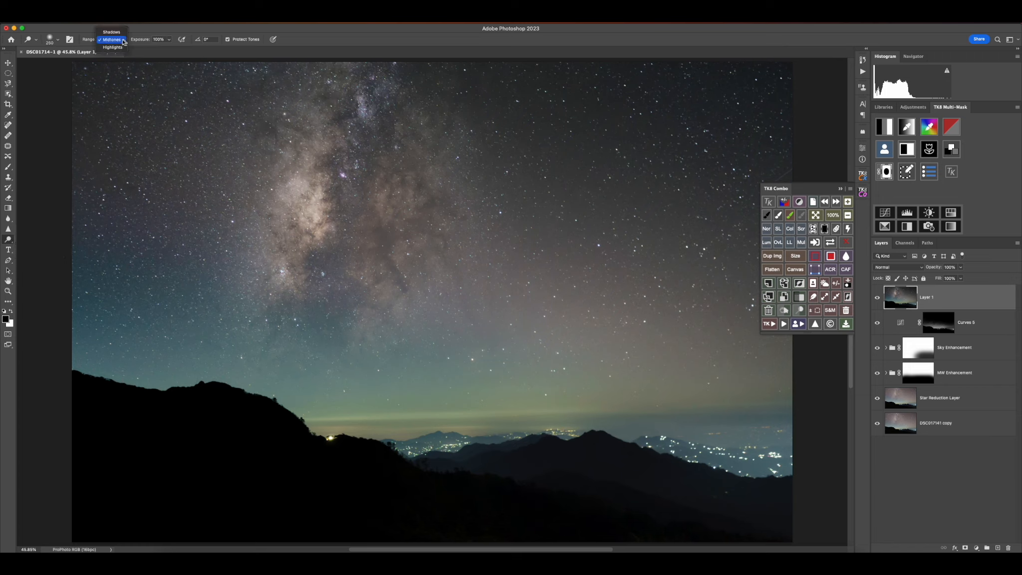
pyautogui.click(116, 40)
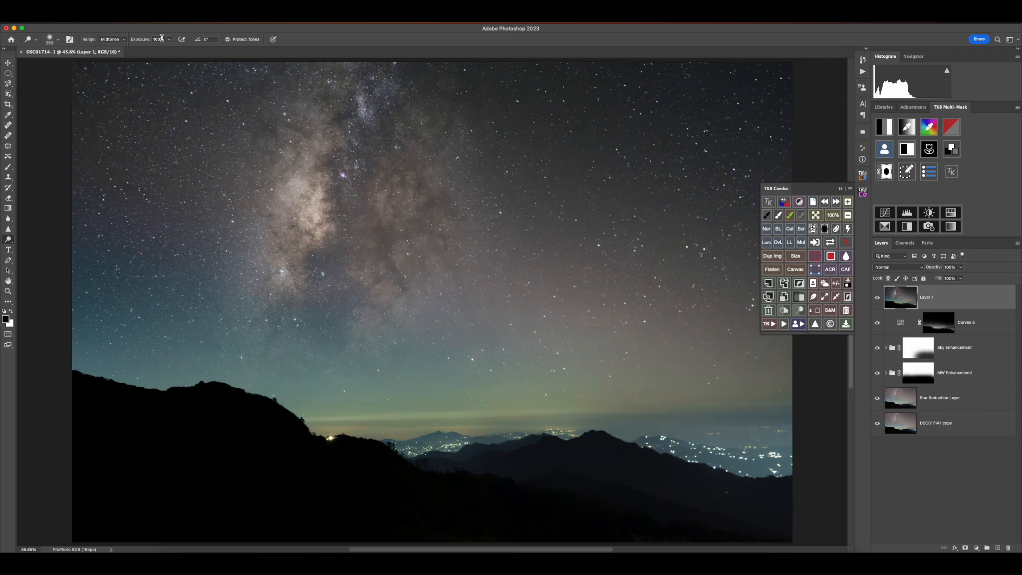
pyautogui.moveTo(164, 39); pyautogui.dragTo(128, 42)
pyautogui.write('1')
pyautogui.press(']')
pyautogui.press(']')
pyautogui.press(']')
pyautogui.press(']')
pyautogui.press(']')
pyautogui.press(']')
pyautogui.press(']')
pyautogui.press(']')
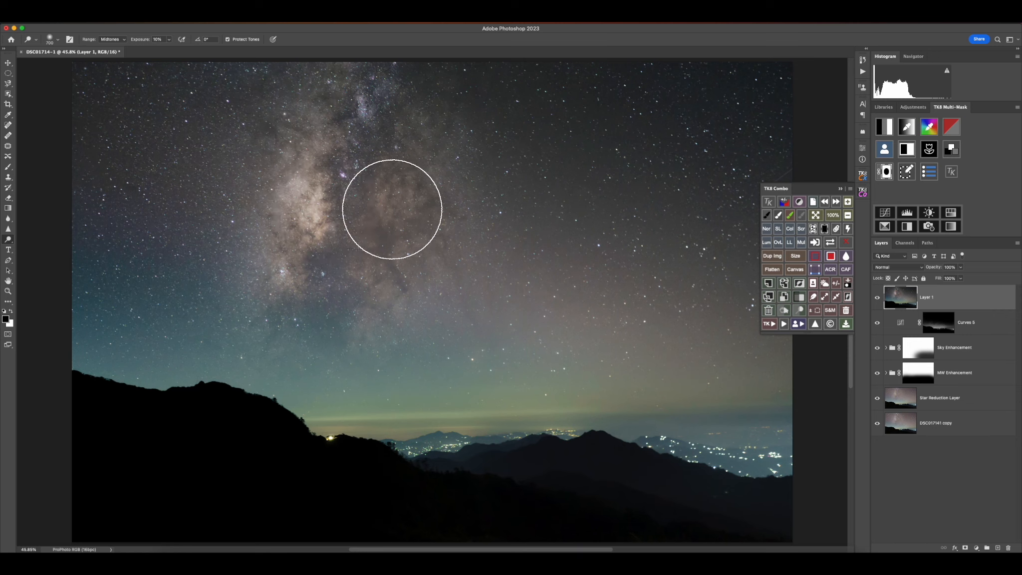
pyautogui.moveTo(373, 317)
pyautogui.mouseDown()
pyautogui.moveTo(402, 258)
pyautogui.moveTo(416, 195)
pyautogui.mouseUp()
pyautogui.moveTo(424, 103)
pyautogui.mouseDown()
pyautogui.moveTo(431, 96)
pyautogui.moveTo(404, 298)
pyautogui.mouseUp()
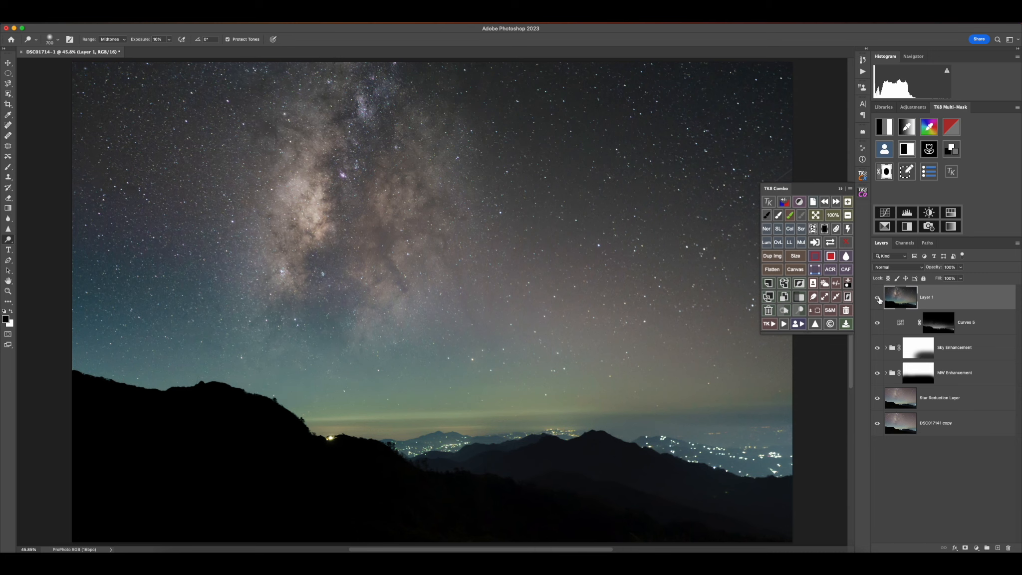
pyautogui.click(878, 298)
pyautogui.click(878, 299)
# Rename the stamped layer as "Dodge and Burn"
pyautogui.doubleClick(930, 298)
pyautogui.write('Dodge and Burn')
pyautogui.press('Return')
# Review the whole edit by hiding every layer above the original copy and showing them again one by one upwards
pyautogui.moveTo(878, 297); pyautogui.dragTo(880, 399)
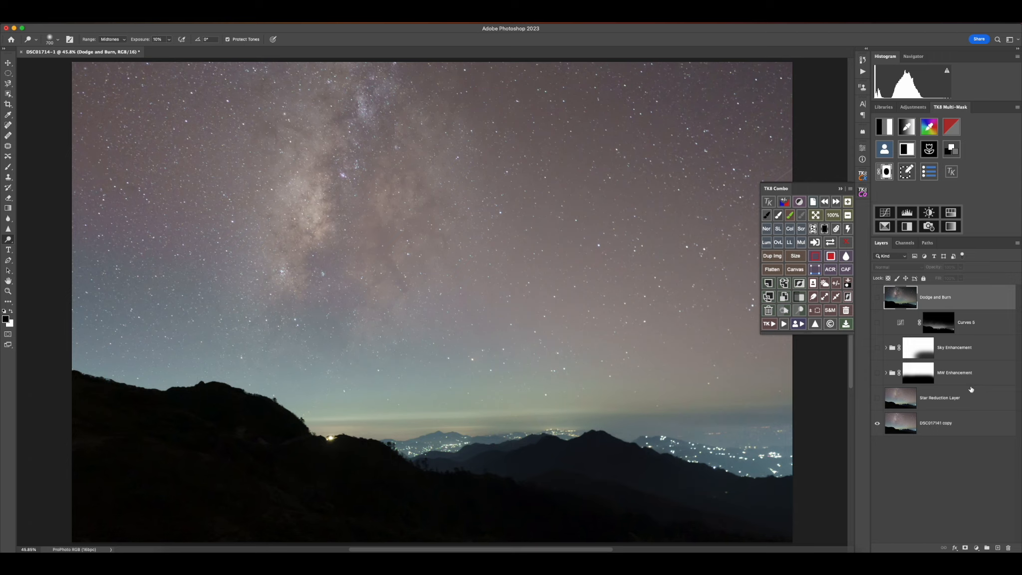
pyautogui.click(879, 399)
pyautogui.click(879, 374)
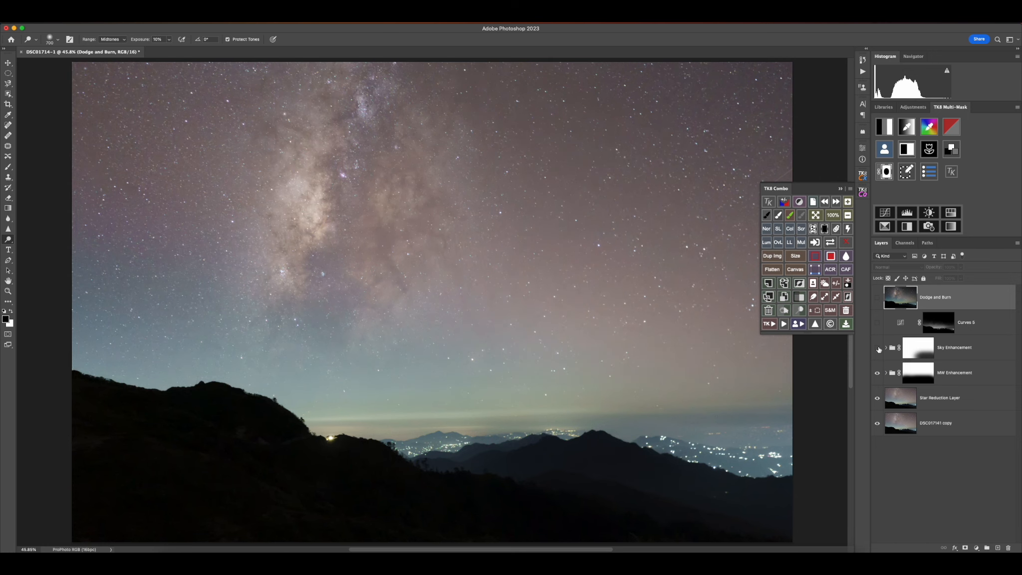
pyautogui.click(879, 349)
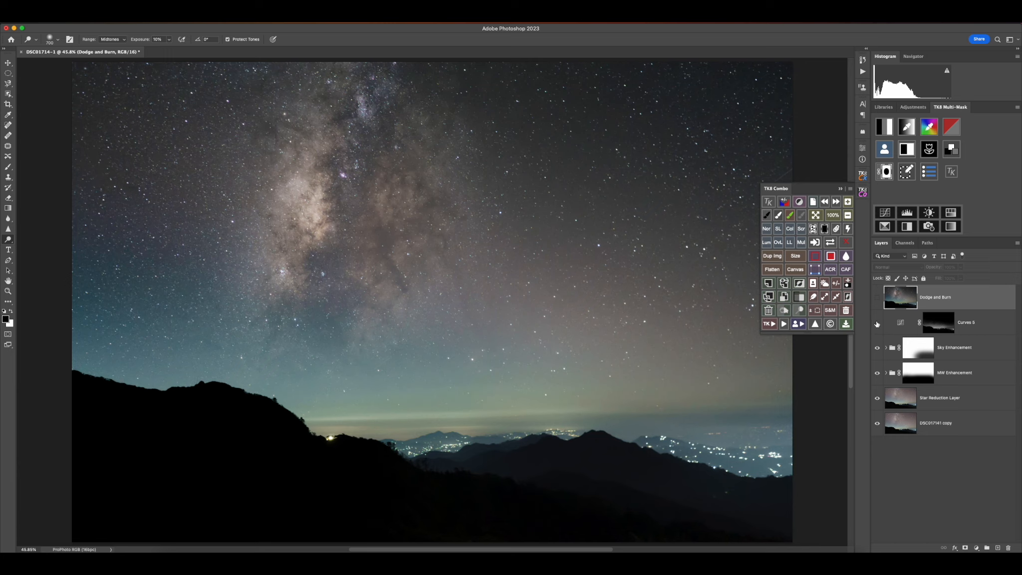
pyautogui.click(877, 324)
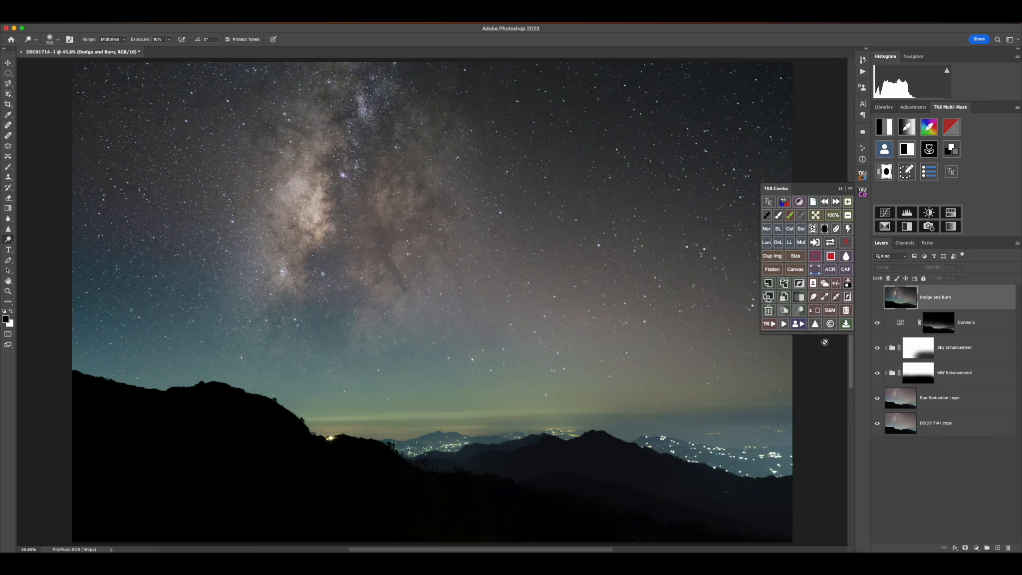
pyautogui.click(877, 298)
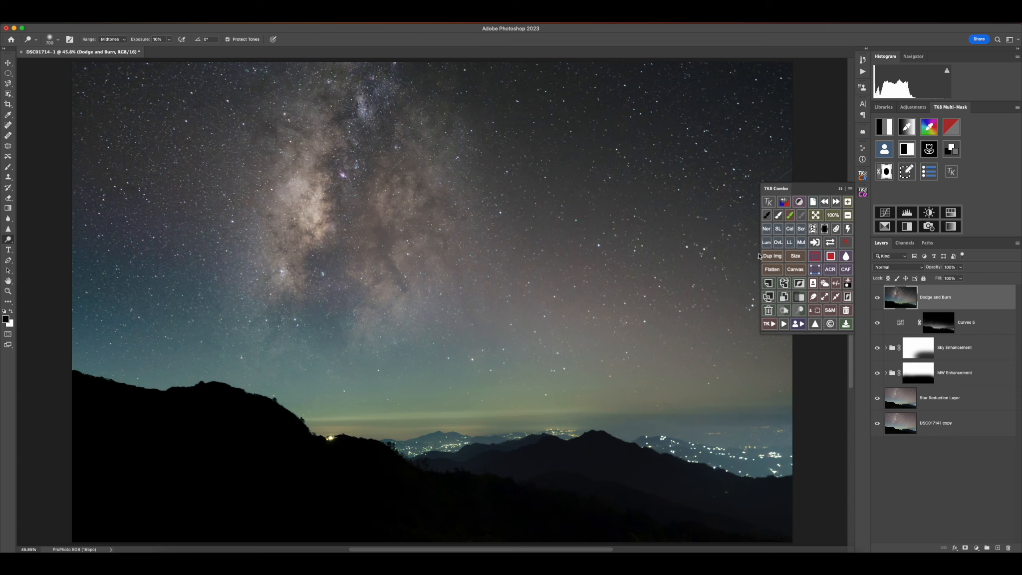
# Save the layered photo document
pyautogui.click(63, 22)
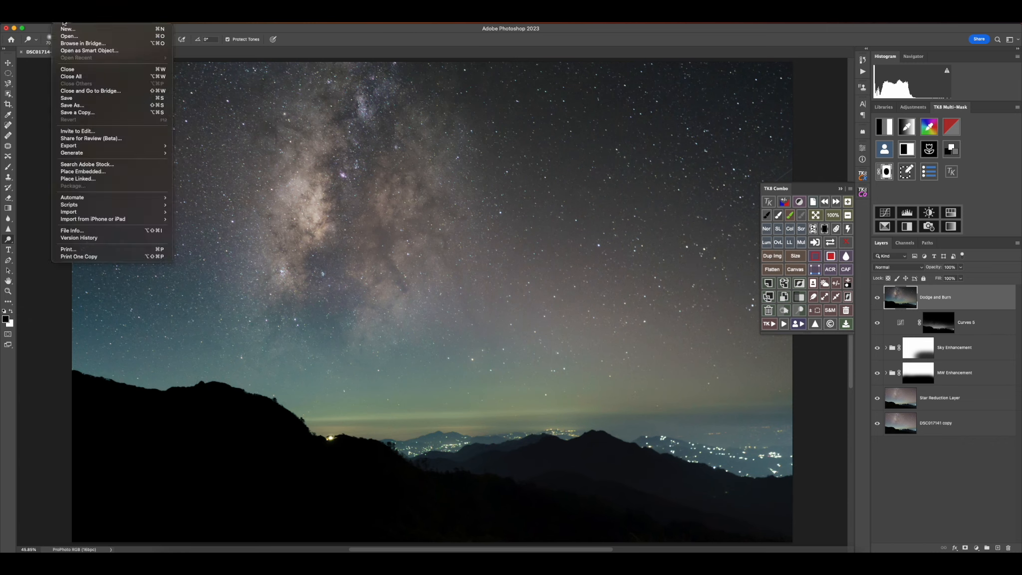
pyautogui.click(67, 97)
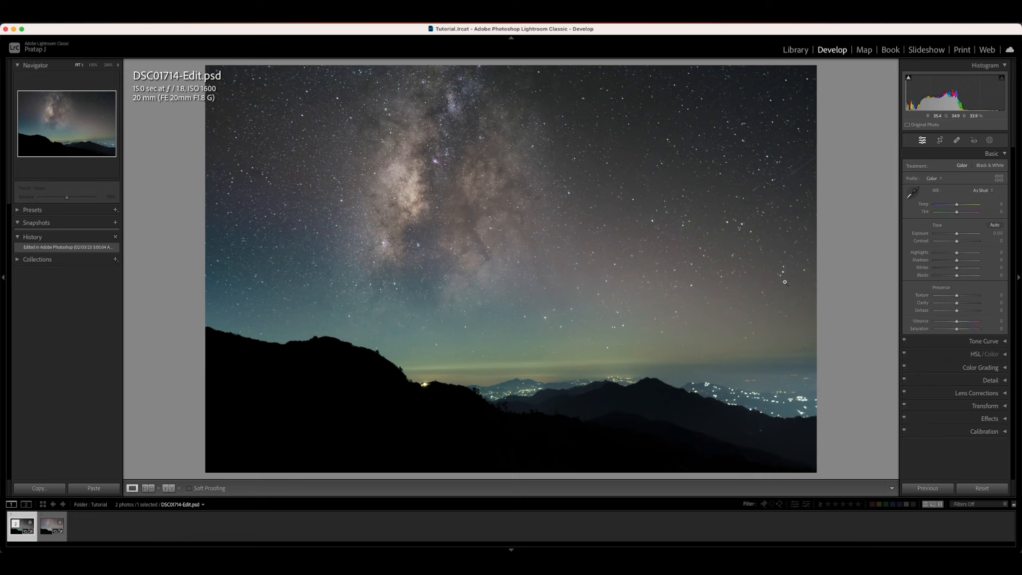
# Set the photo's sharpening amount to 60
pyautogui.click(1004, 381)
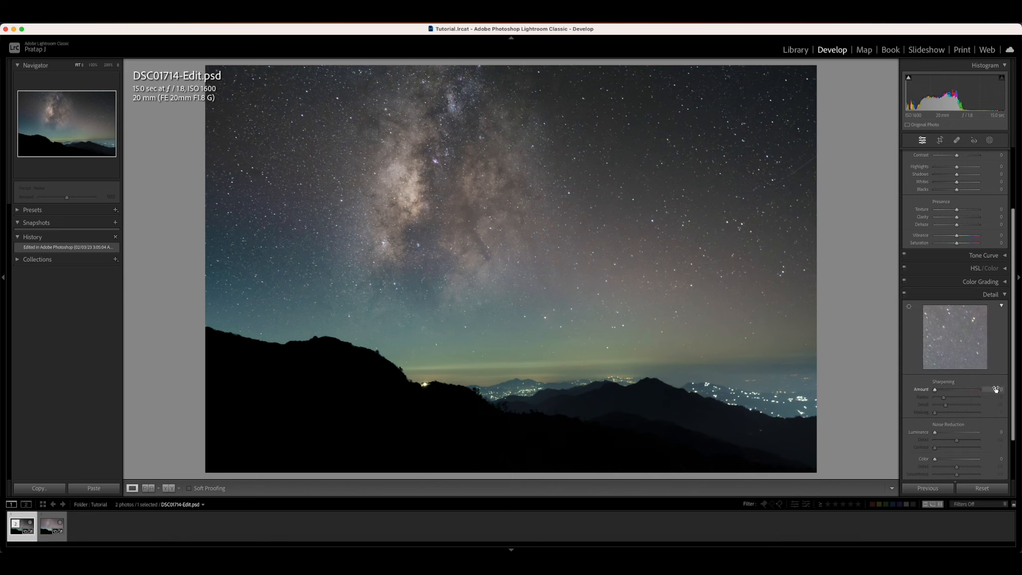
pyautogui.click(996, 389)
pyautogui.write('60')
pyautogui.press('Return')
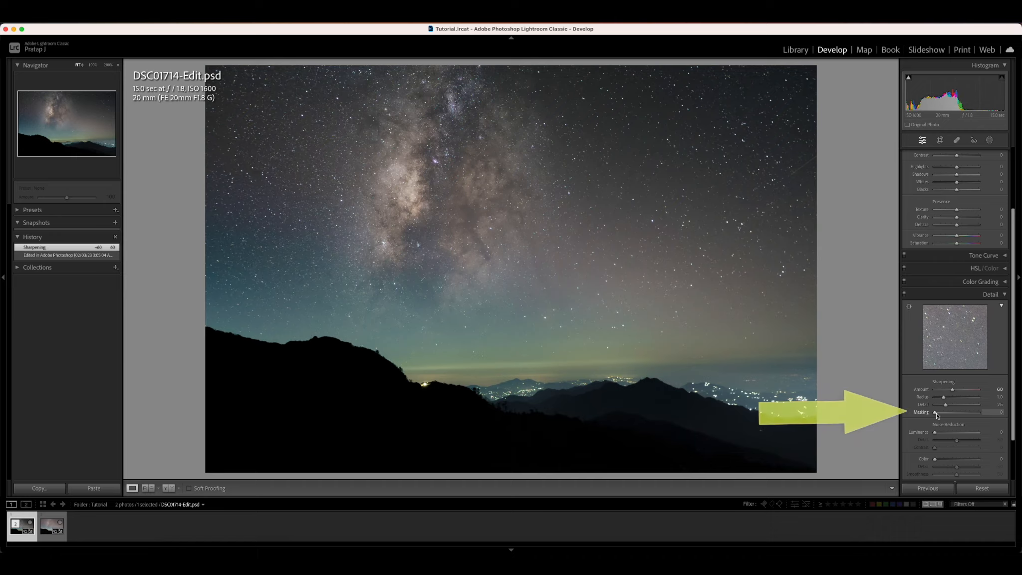
# Set the sharpening masking to 82 using the mask preview, and check the sharpened Milky Way at 100% zoom
pyautogui.press('alt')
pyautogui.moveTo(936, 414); pyautogui.dragTo(936, 413)
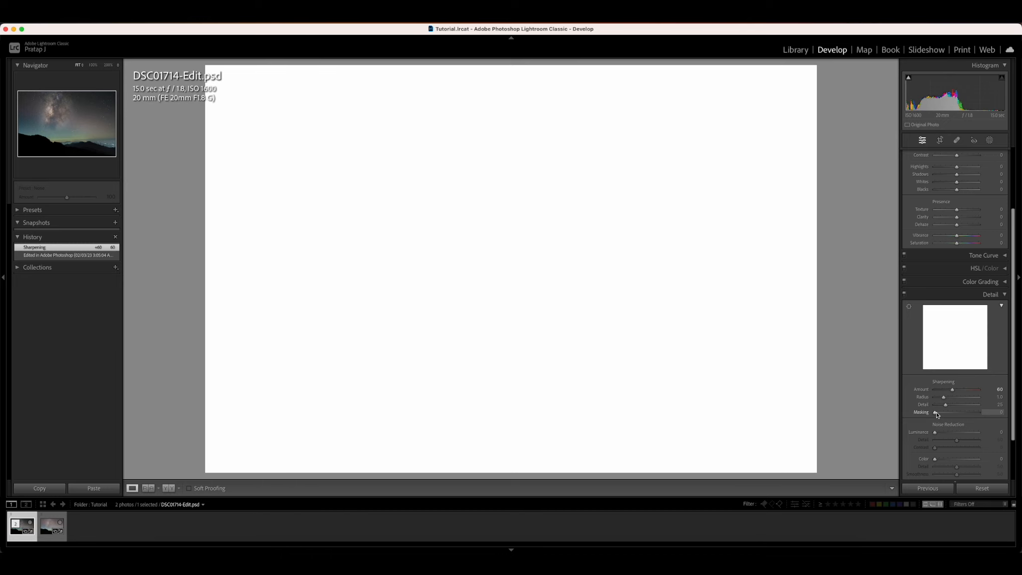
pyautogui.moveTo(937, 415); pyautogui.dragTo(948, 414)
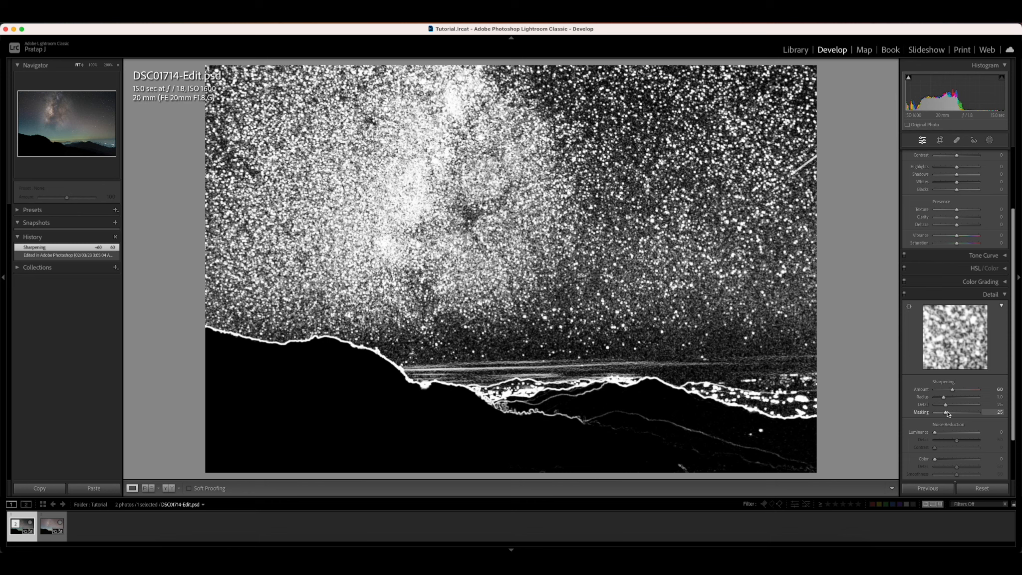
pyautogui.moveTo(948, 414); pyautogui.dragTo(959, 413)
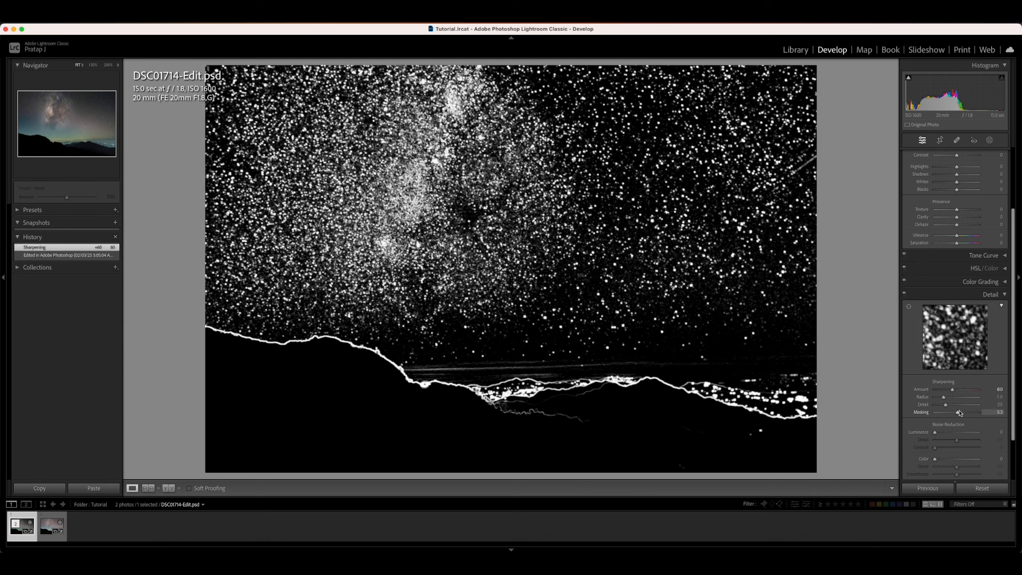
pyautogui.moveTo(960, 413); pyautogui.dragTo(973, 412)
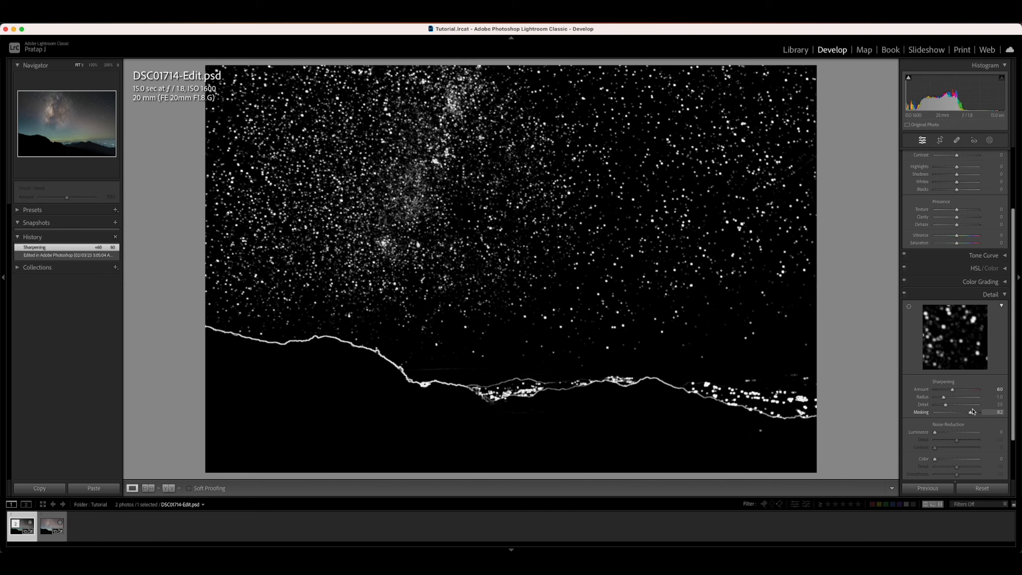
pyautogui.moveTo(973, 411); pyautogui.dragTo(973, 412)
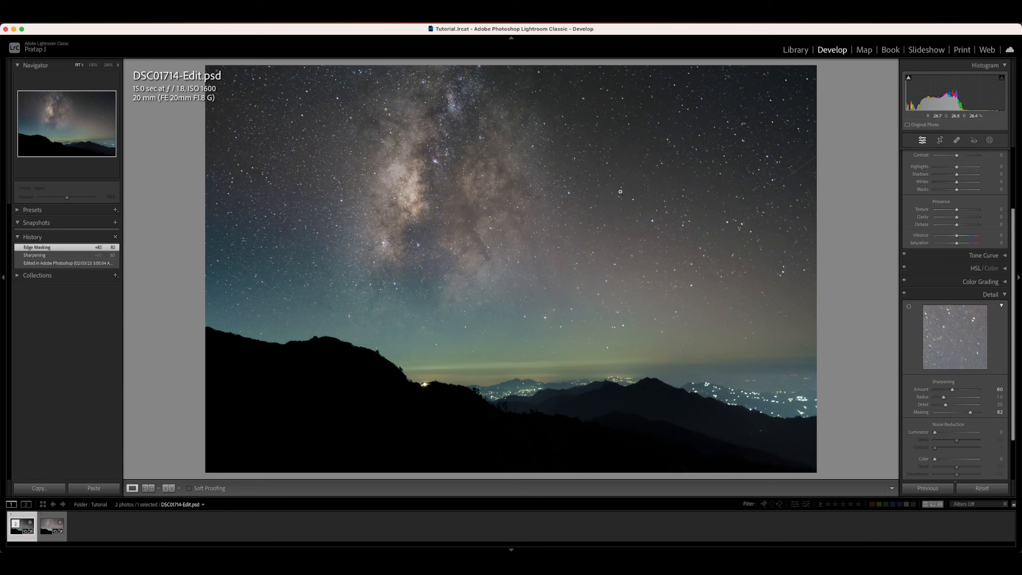
pyautogui.click(467, 192)
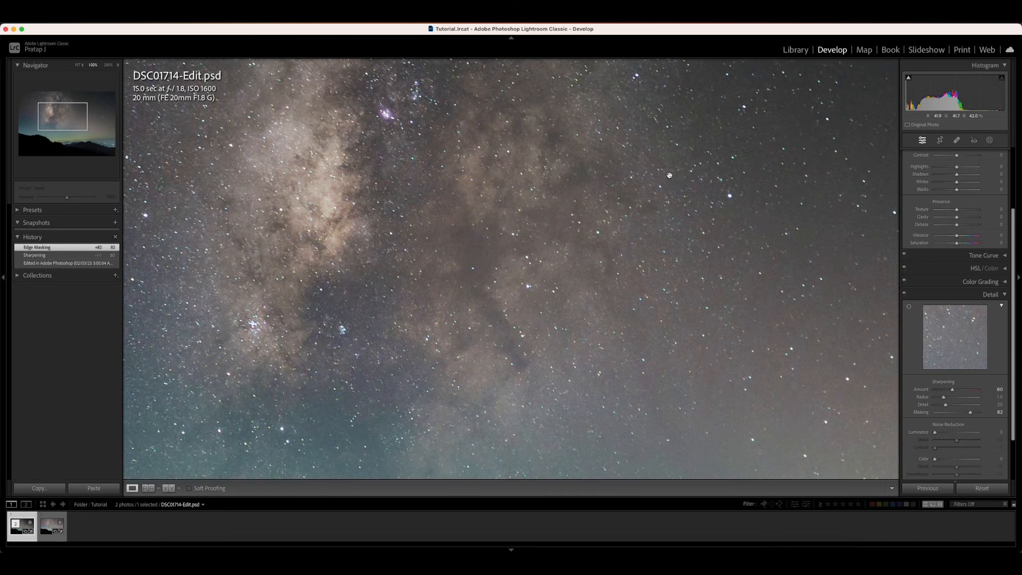
pyautogui.moveTo(669, 176); pyautogui.dragTo(684, 152)
pyautogui.moveTo(369, 295); pyautogui.dragTo(554, 198)
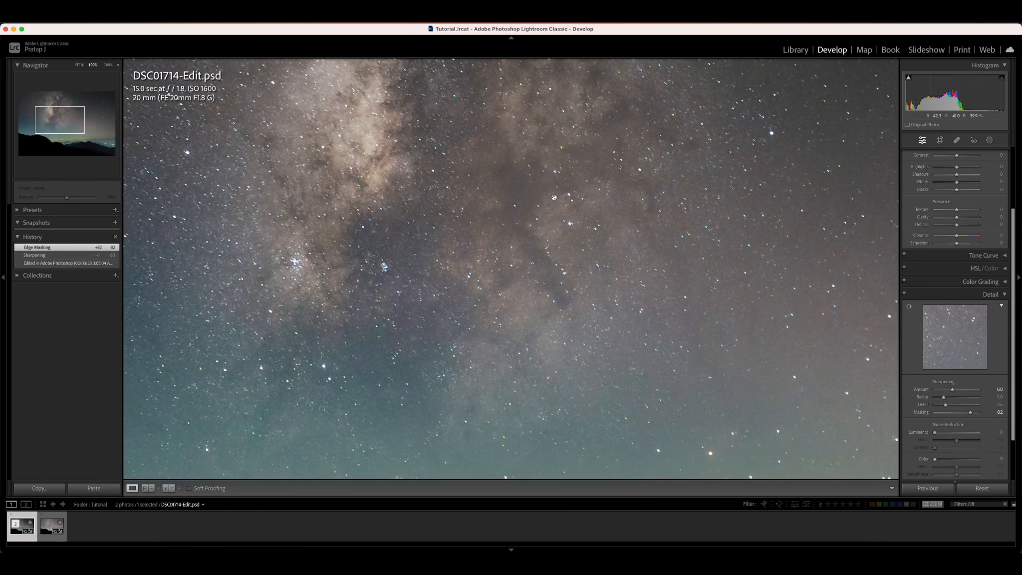
pyautogui.moveTo(481, 249); pyautogui.dragTo(568, 212)
pyautogui.click(557, 216)
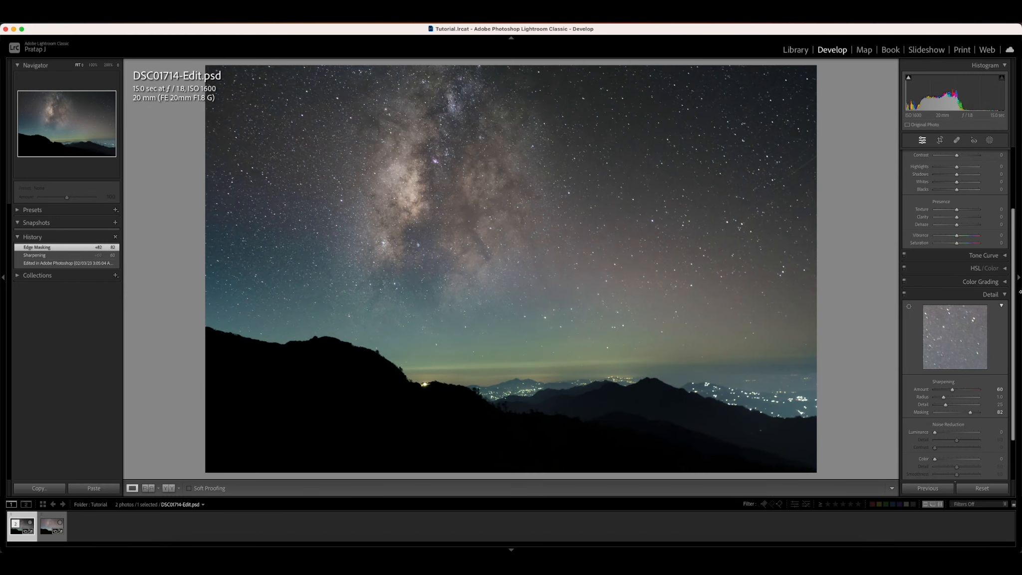
# Raise the photo's whites to +35
pyautogui.click(1006, 295)
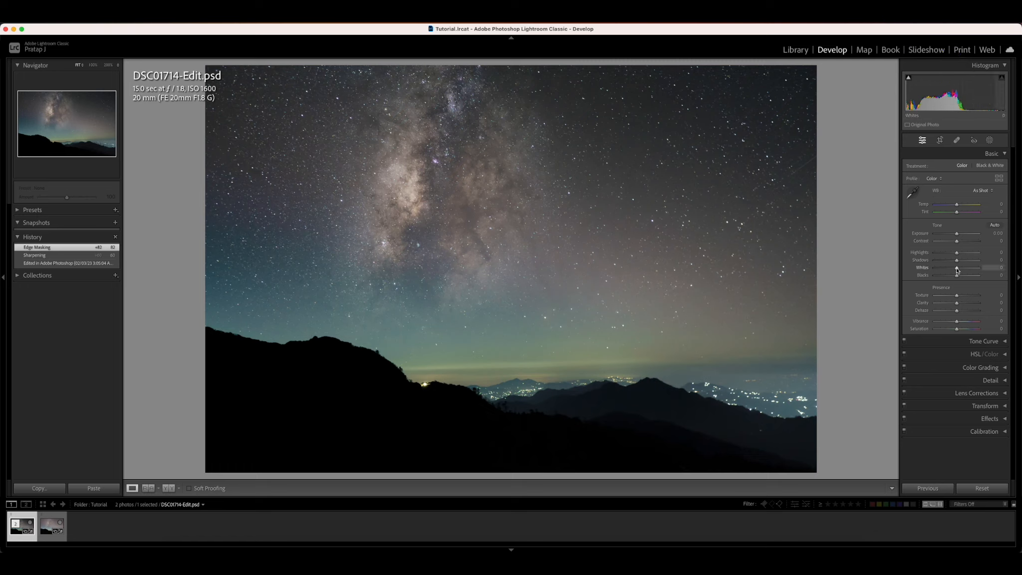
pyautogui.moveTo(957, 270); pyautogui.dragTo(964, 270)
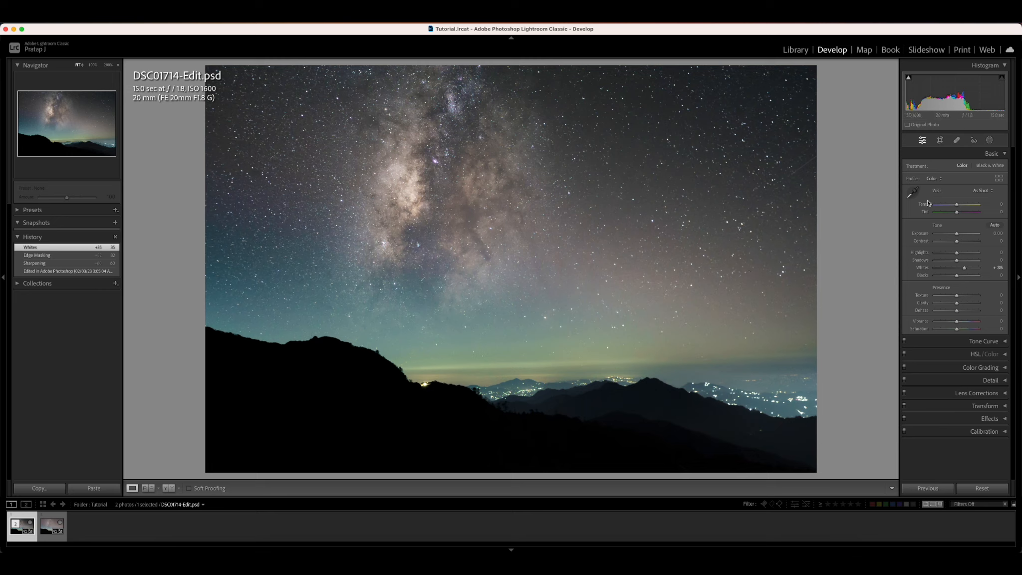
# Create a luminance range mask sampled from the sky above the ridge, extended into darker tones, and set its highlights to -35
pyautogui.click(989, 141)
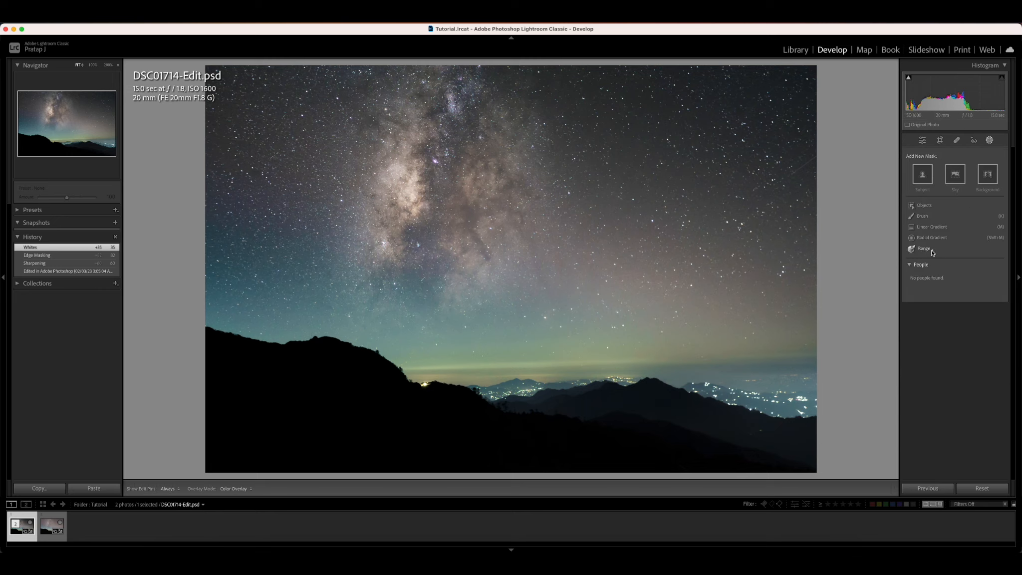
pyautogui.click(931, 250)
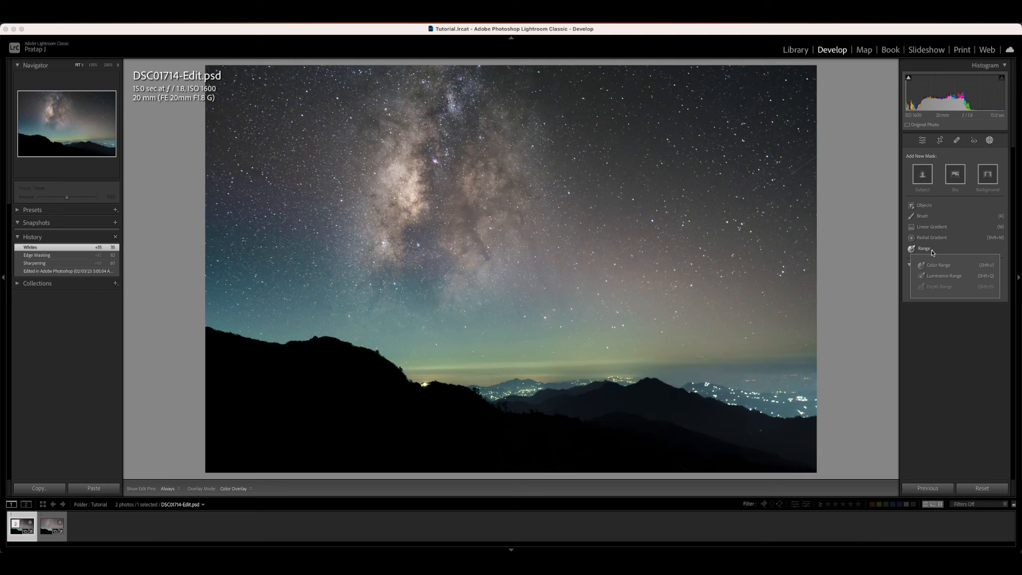
pyautogui.click(948, 278)
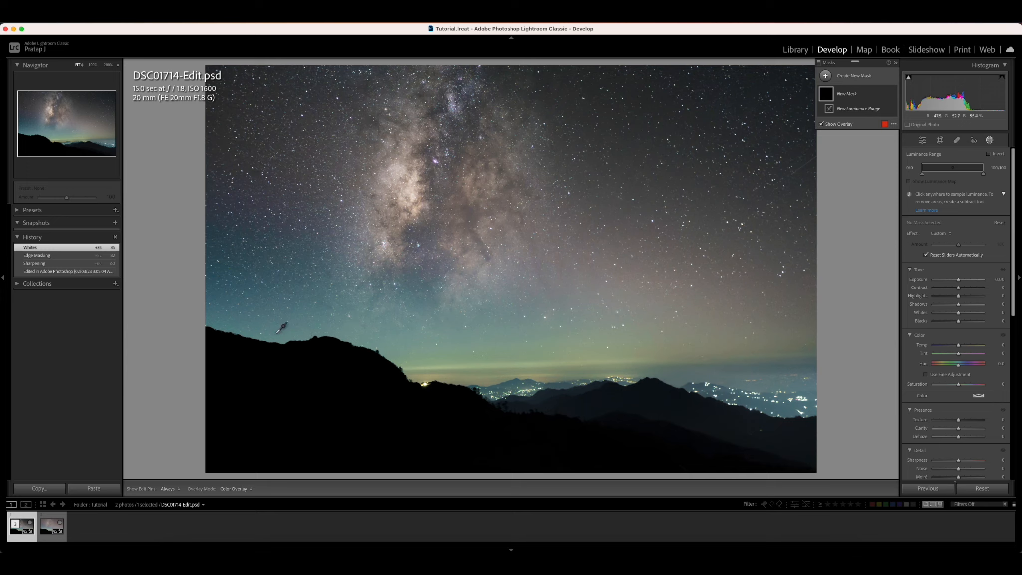
pyautogui.click(276, 333)
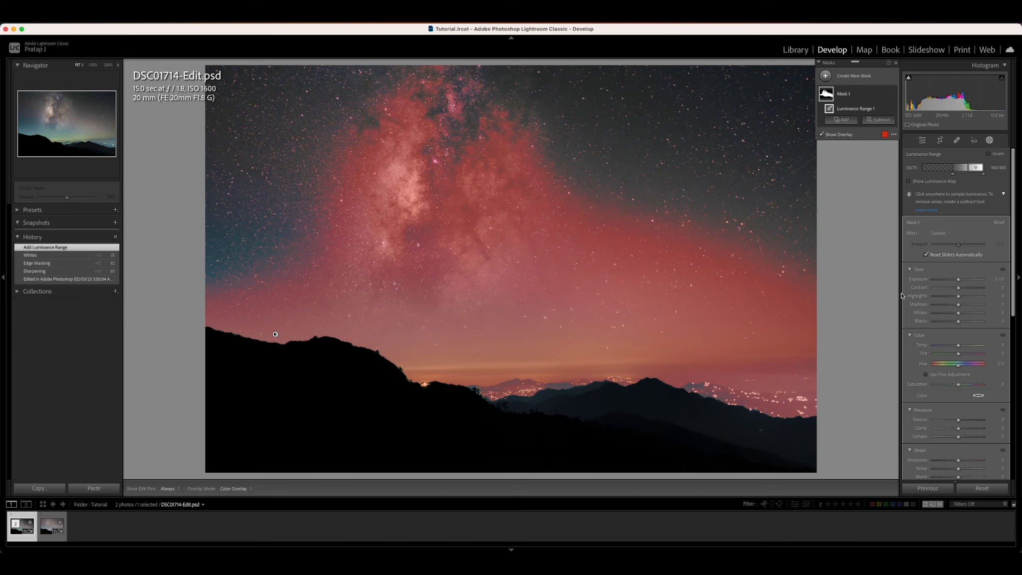
pyautogui.moveTo(953, 174)
pyautogui.mouseDown()
pyautogui.moveTo(939, 175)
pyautogui.moveTo(962, 176)
pyautogui.moveTo(949, 176)
pyautogui.mouseUp()
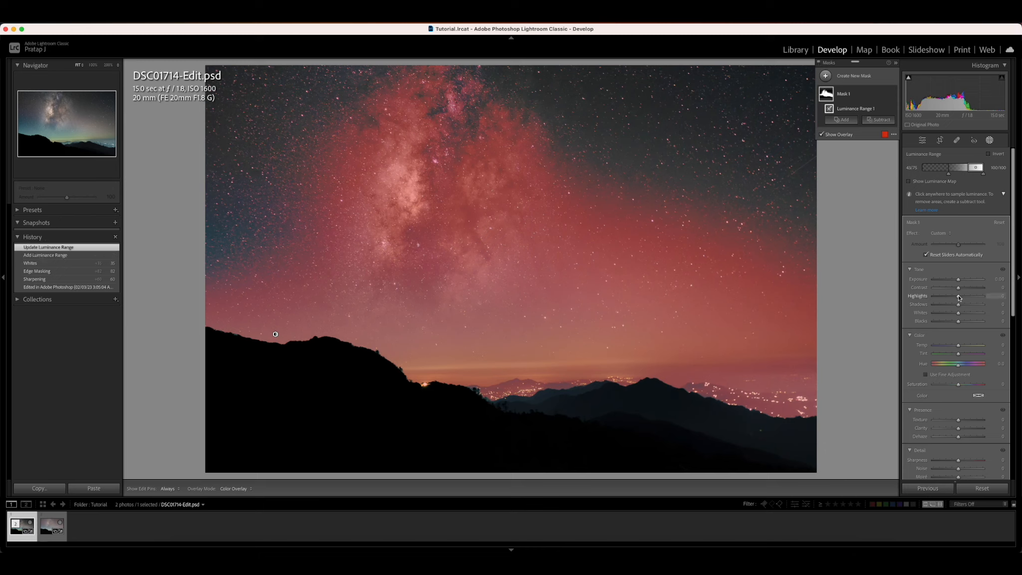
pyautogui.moveTo(958, 298); pyautogui.dragTo(950, 298)
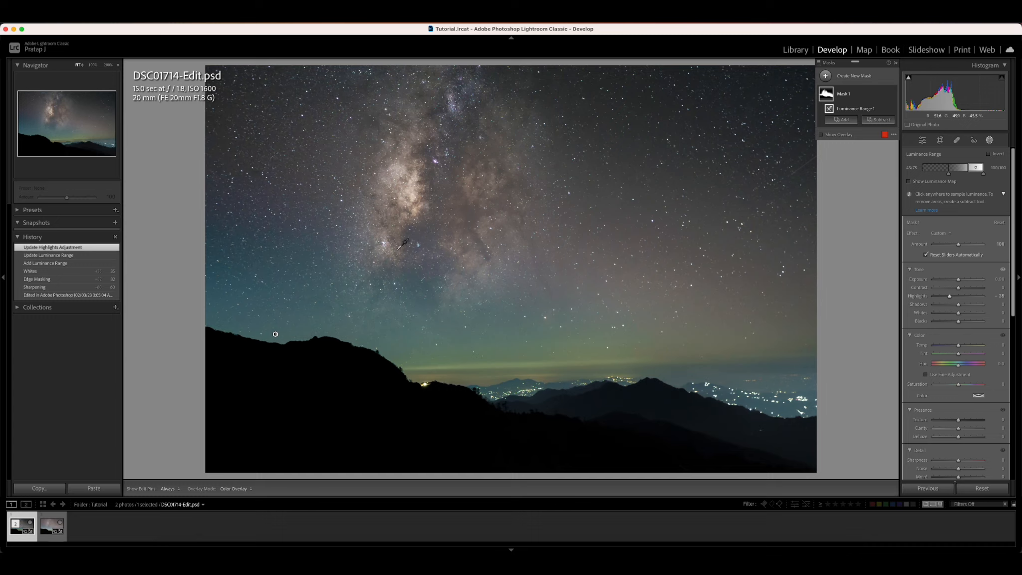
# Subtract the Milky Way core from the luminance mask with a size 27 brush, and compare with the original history state
pyautogui.click(877, 120)
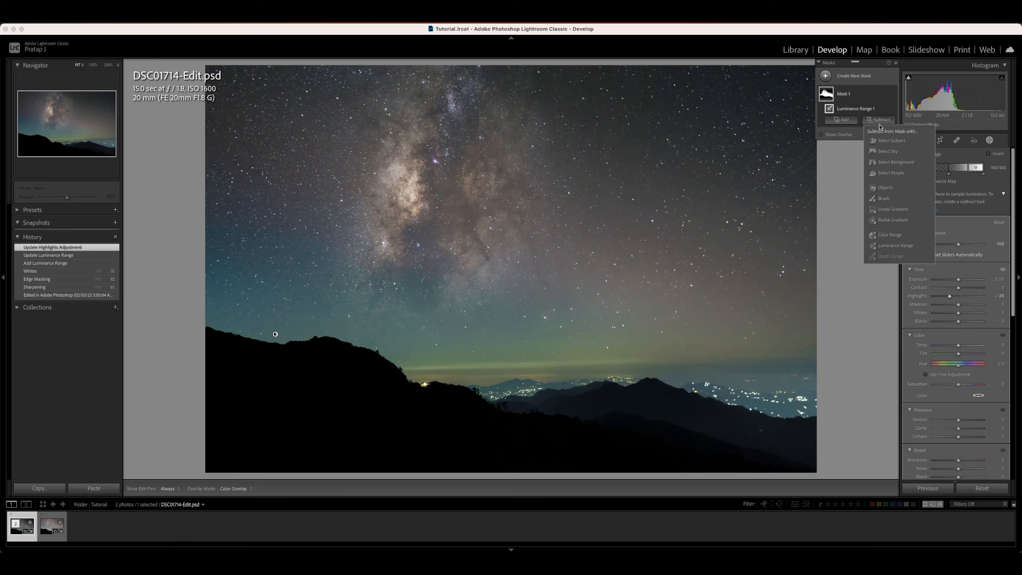
pyautogui.click(884, 199)
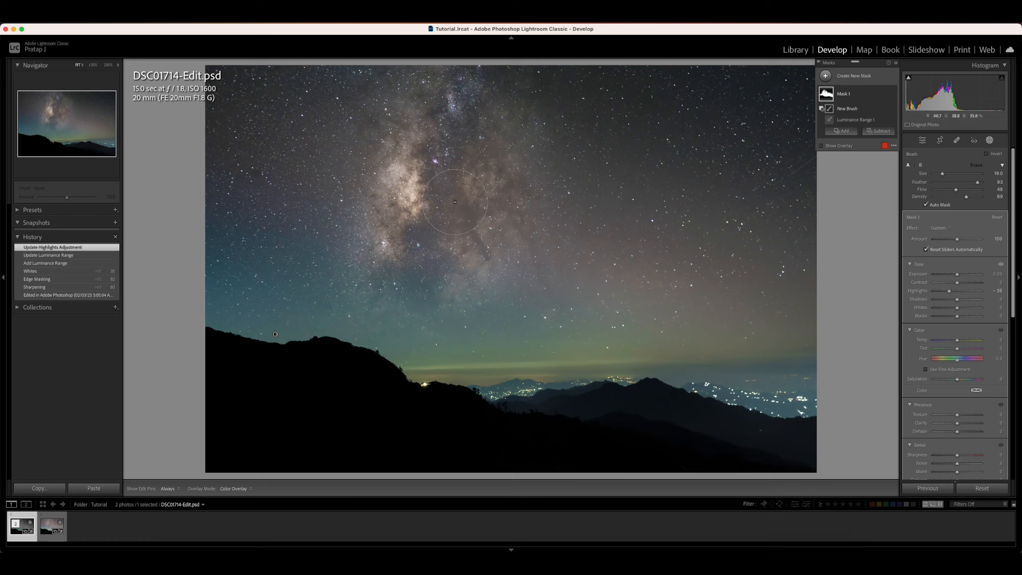
pyautogui.scroll(4, 454, 201)
pyautogui.moveTo(471, 156)
pyautogui.mouseDown()
pyautogui.moveTo(441, 144)
pyautogui.moveTo(433, 232)
pyautogui.moveTo(469, 155)
pyautogui.moveTo(499, 124)
pyautogui.mouseUp()
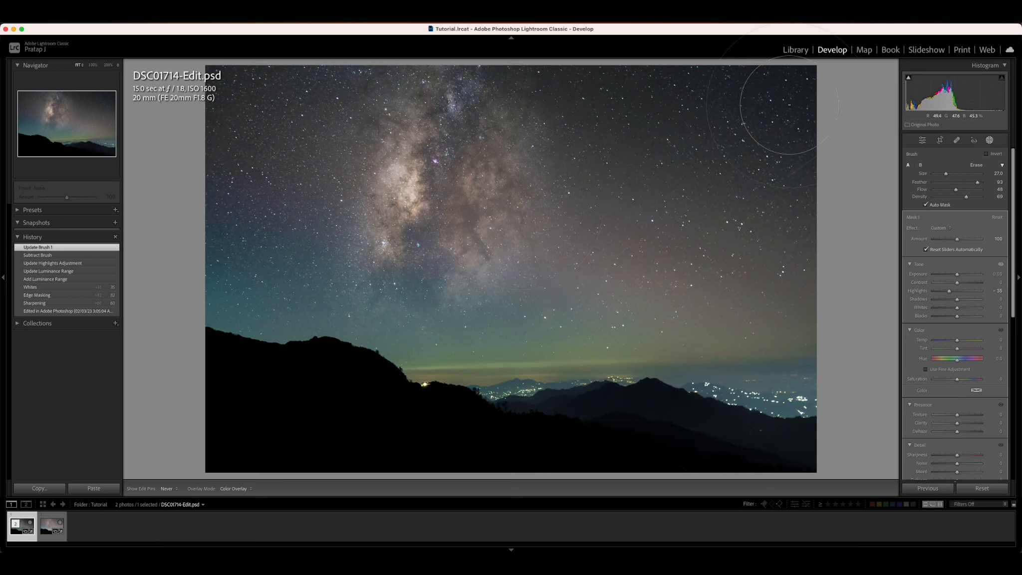
pyautogui.click(534, 186)
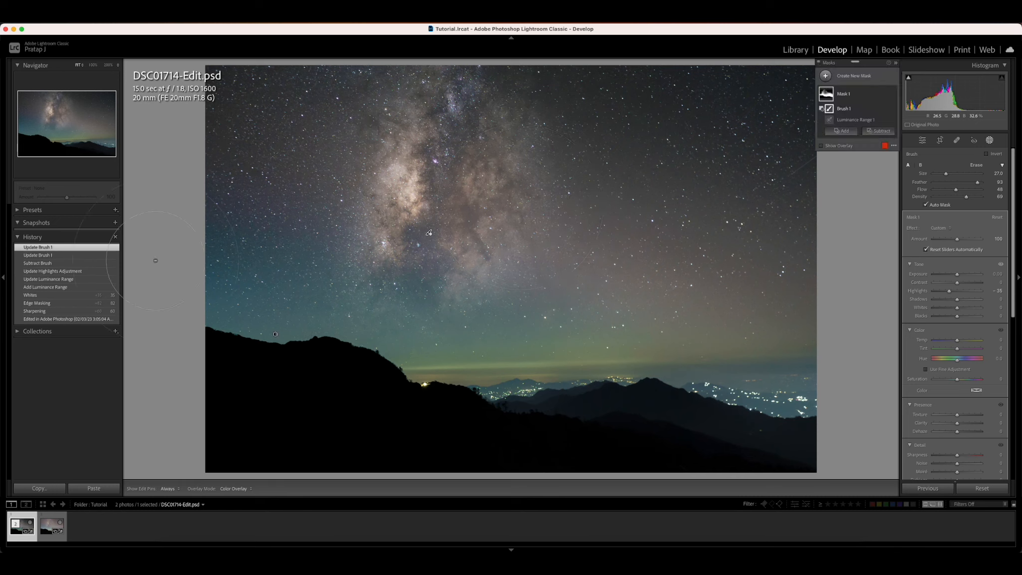
pyautogui.click(77, 319)
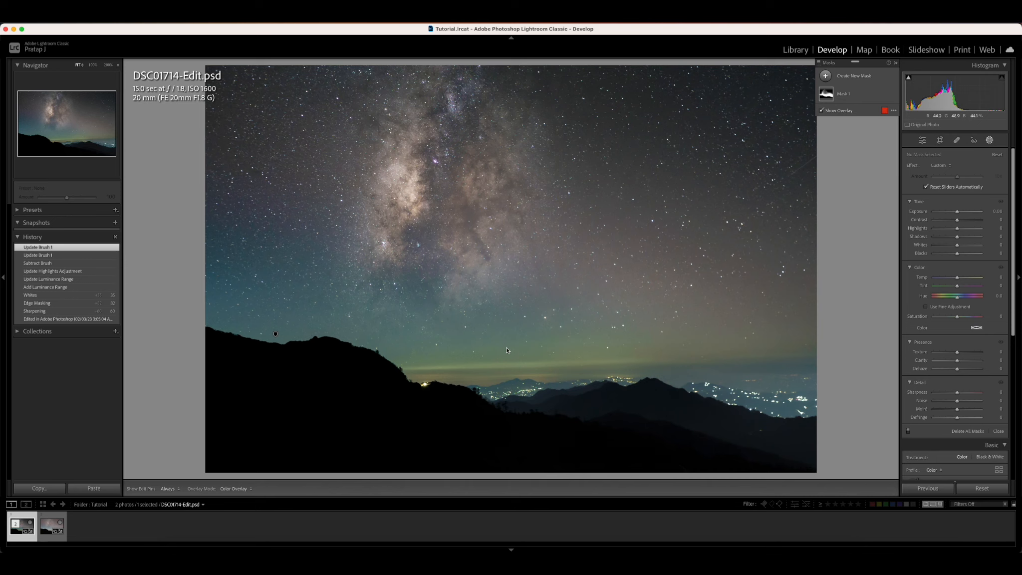
# Create a colour range mask from the green glow above the horizon and set its refine amount to 68
pyautogui.click(825, 76)
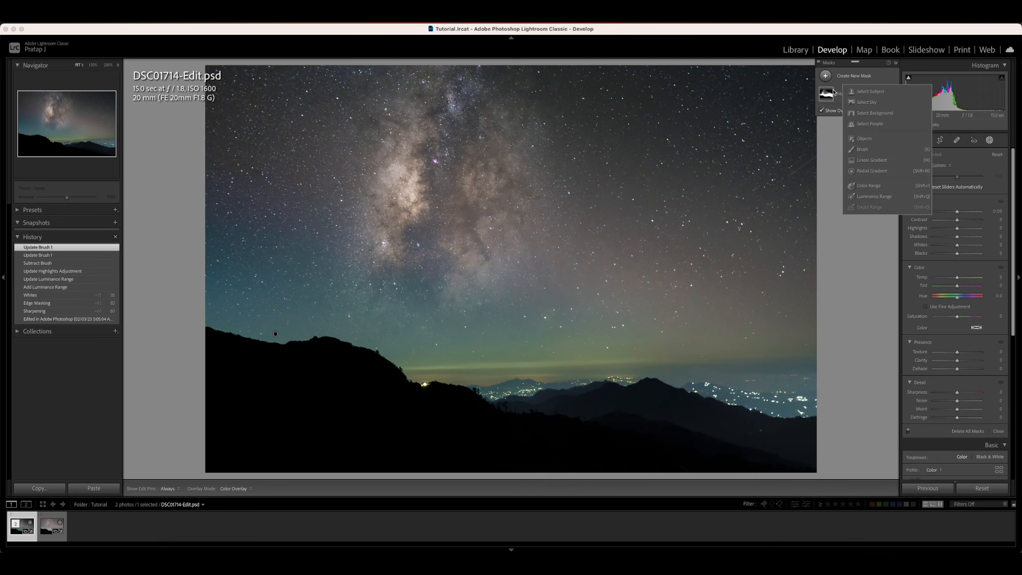
pyautogui.click(869, 186)
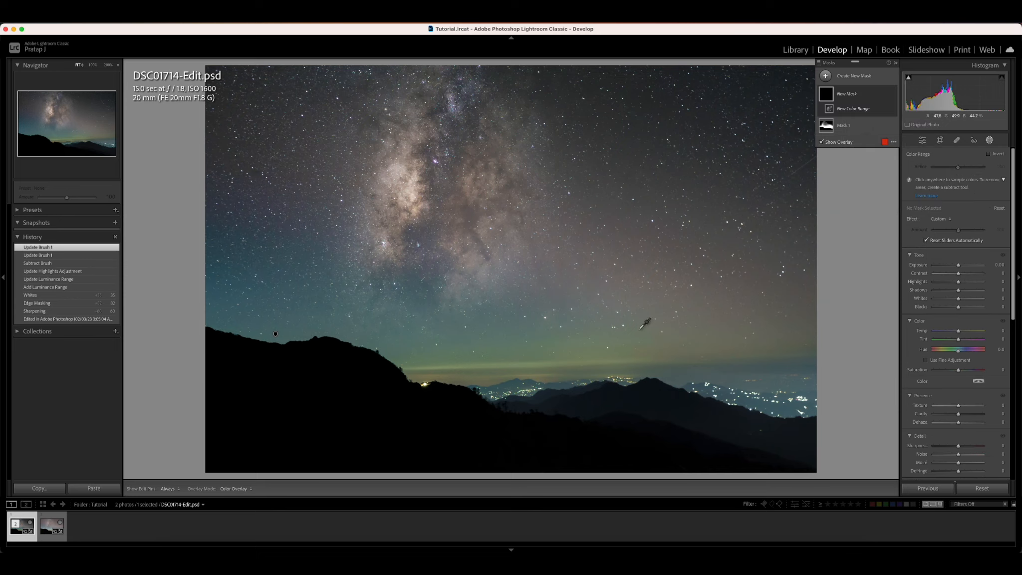
pyautogui.click(497, 351)
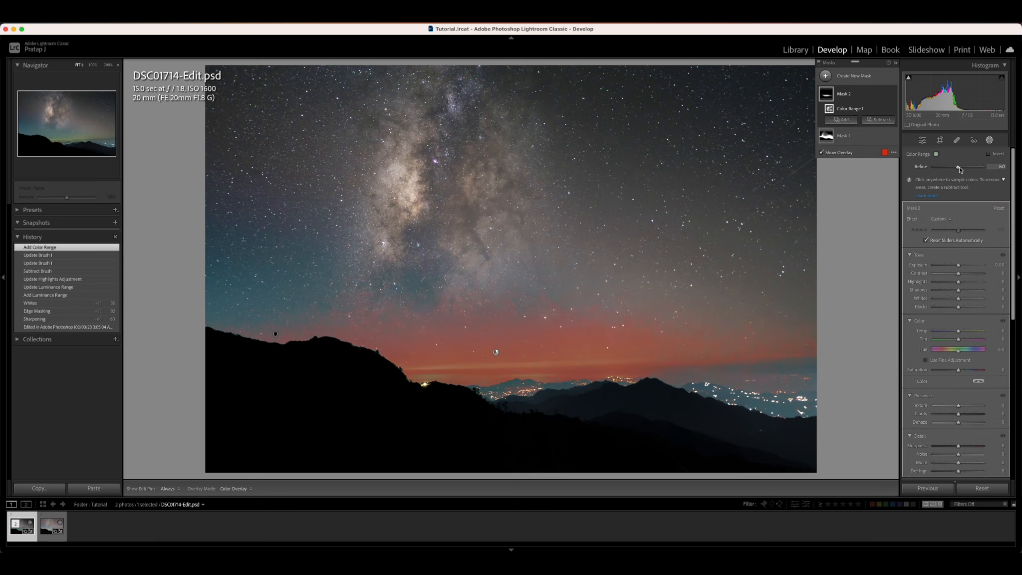
pyautogui.moveTo(959, 170); pyautogui.dragTo(968, 169)
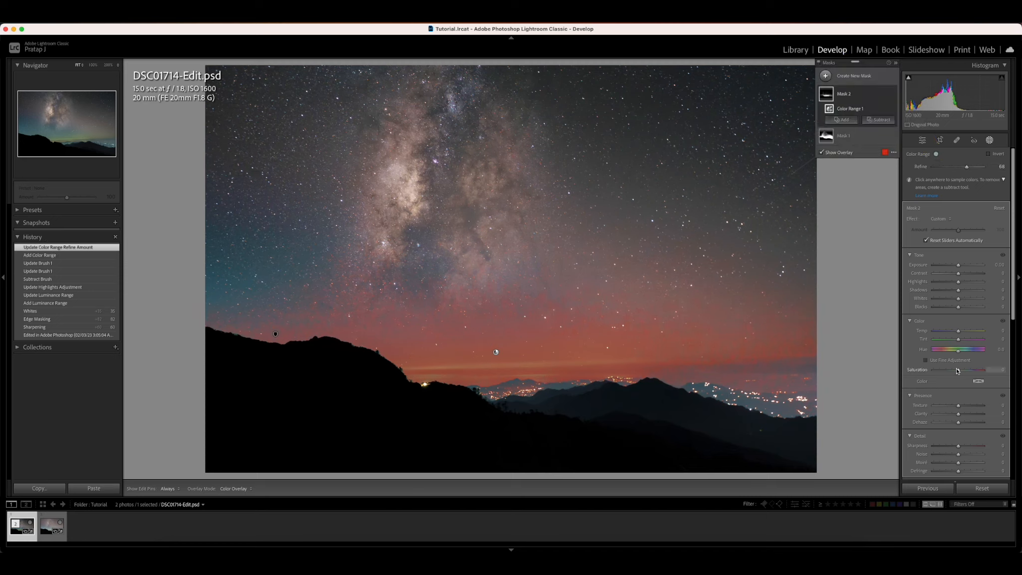
# Set the horizon glow mask's saturation to -20, temperature to -5 and tint to 7, and compare with the unadjusted photo
pyautogui.moveTo(958, 371); pyautogui.dragTo(953, 372)
pyautogui.press('super+z')
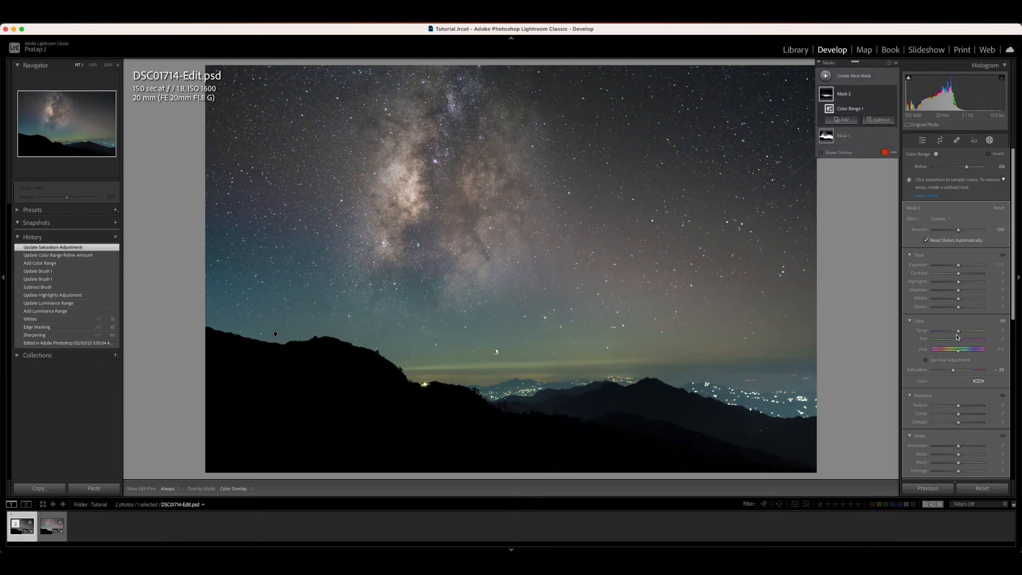
pyautogui.moveTo(959, 333); pyautogui.dragTo(959, 342)
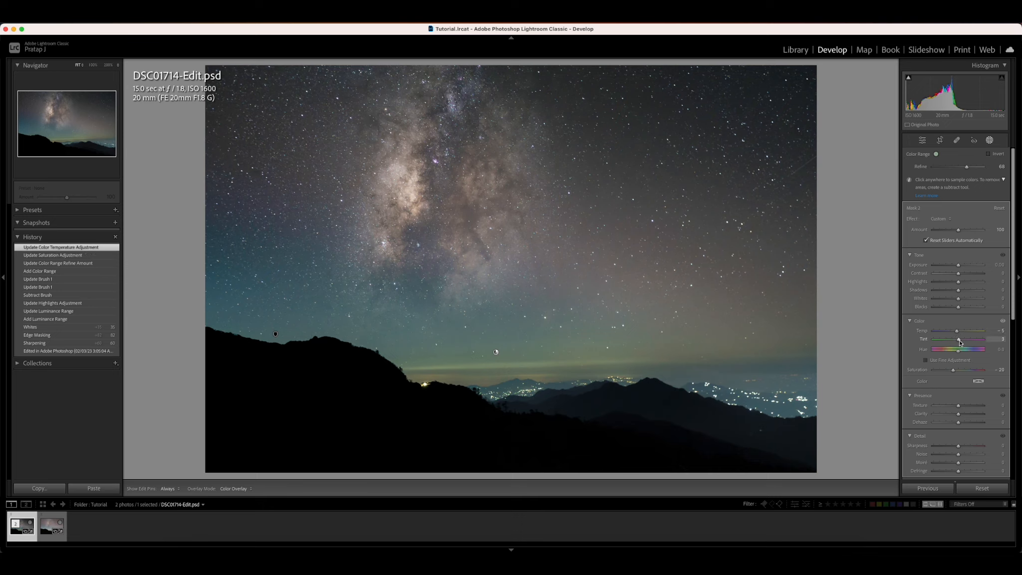
pyautogui.moveTo(962, 343); pyautogui.dragTo(962, 342)
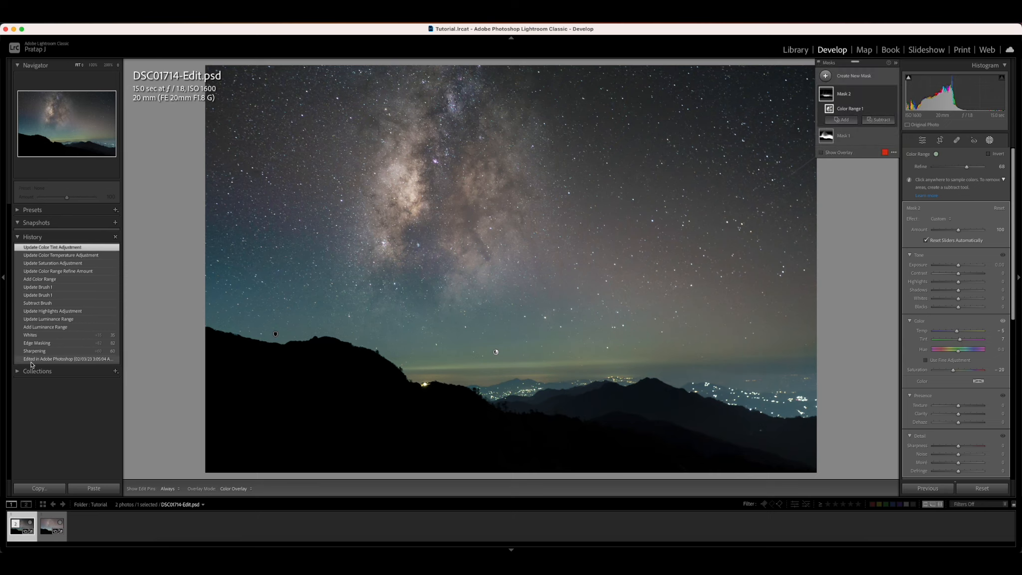
pyautogui.click(32, 360)
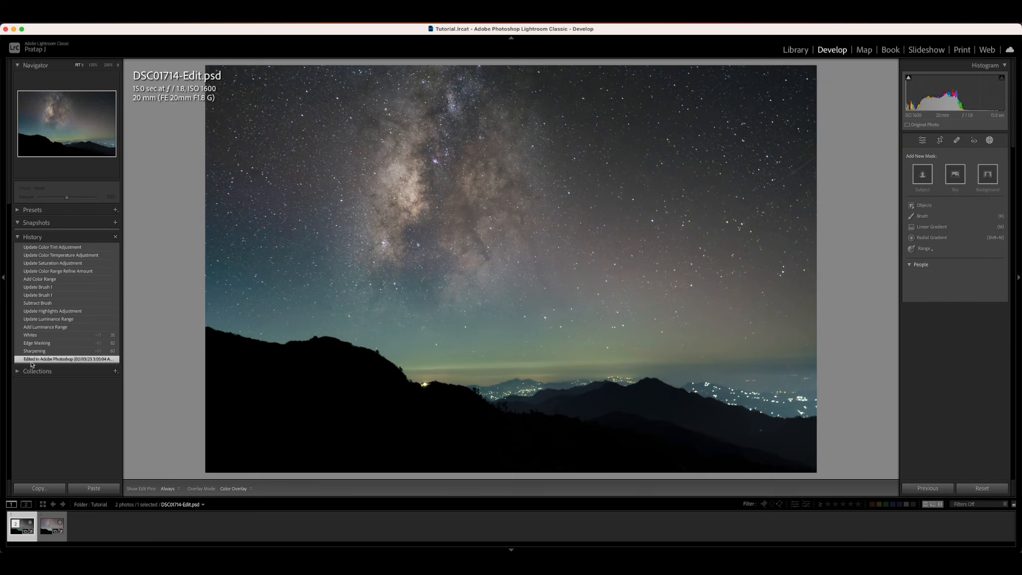
pyautogui.click(46, 248)
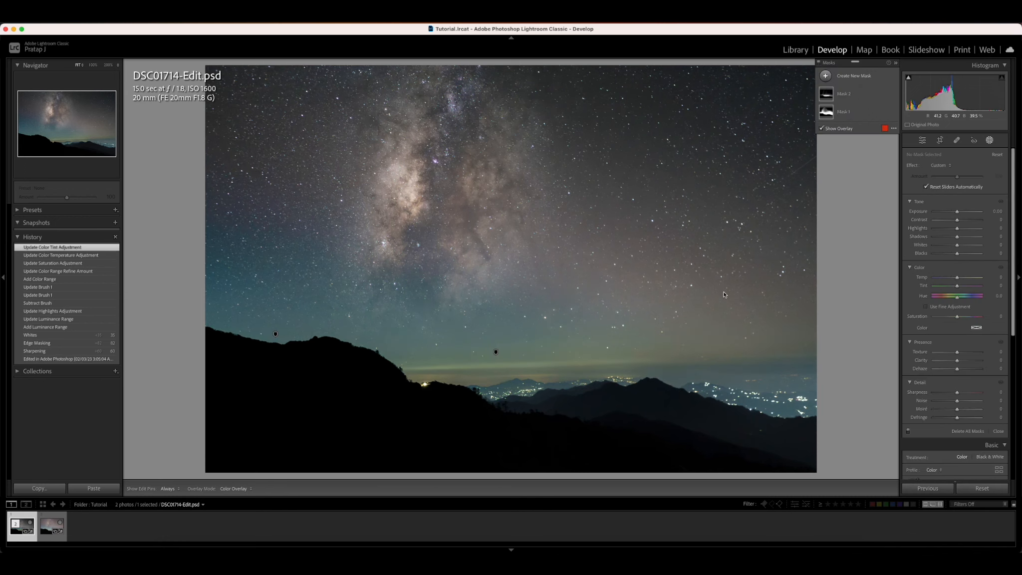
# Place a radial gradient mask centred over the Milky Way core and set its dehaze to 18
pyautogui.click(825, 76)
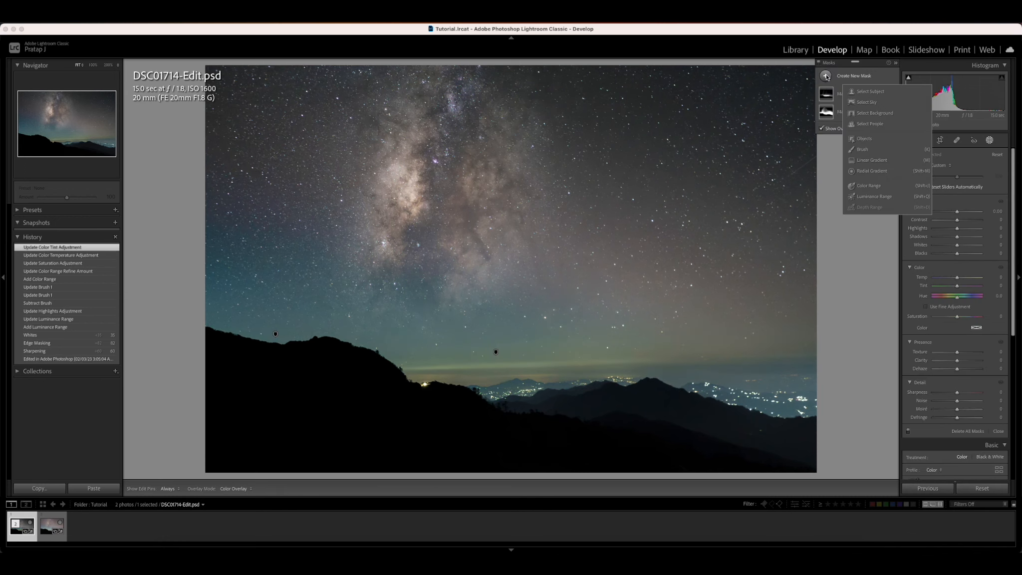
pyautogui.click(870, 171)
pyautogui.moveTo(438, 188); pyautogui.dragTo(560, 321)
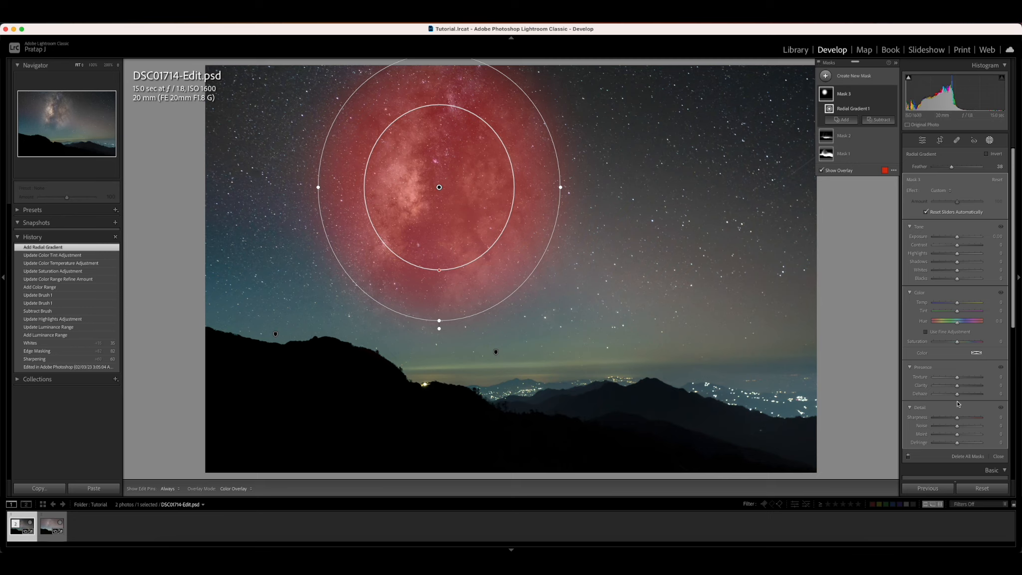
pyautogui.moveTo(958, 397); pyautogui.dragTo(962, 397)
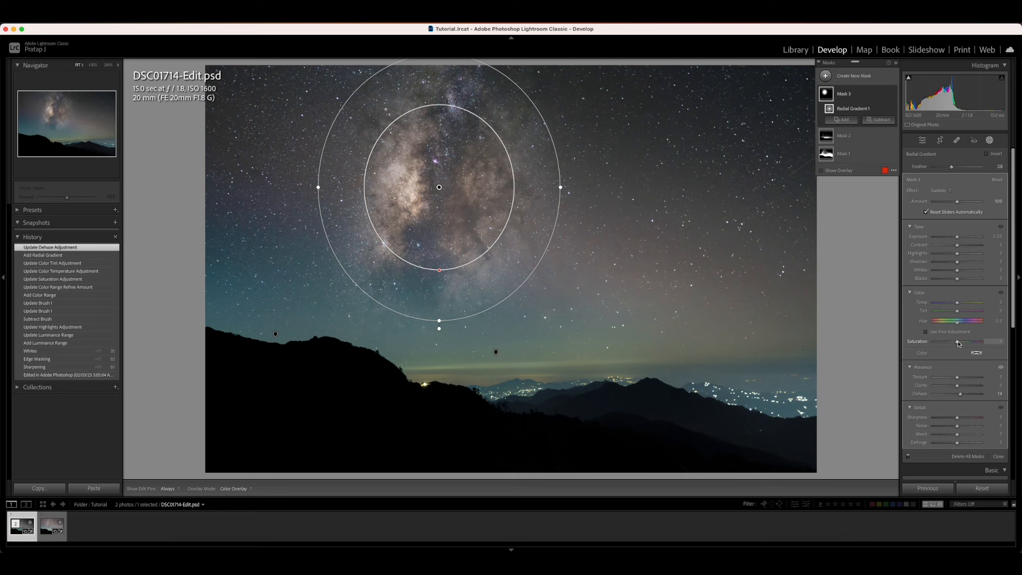
# Set the radial gradient mask's saturation to 23, close masking, and compare the photo with the original Edited in Adobe Photoshop history state
pyautogui.moveTo(959, 343); pyautogui.dragTo(964, 345)
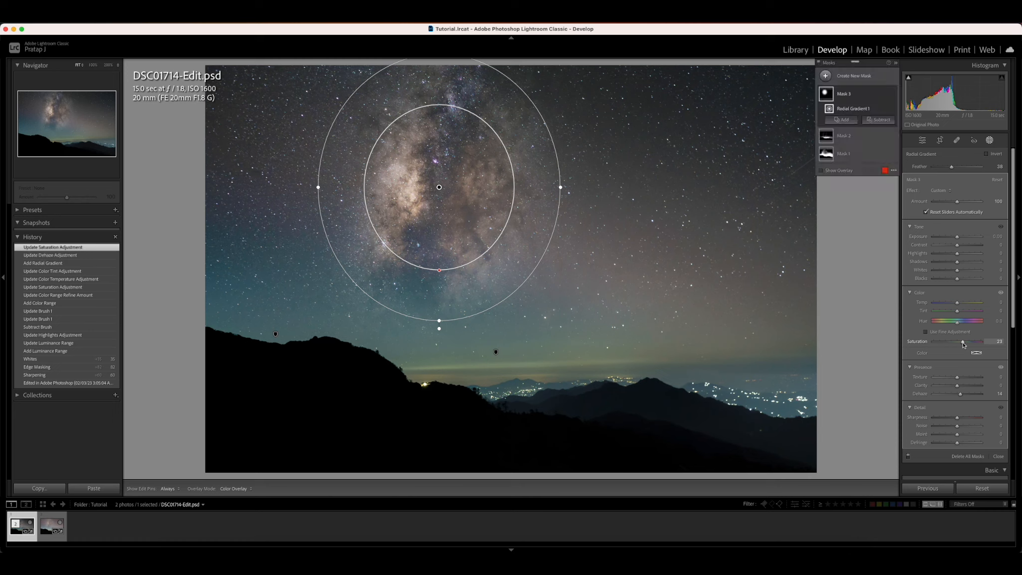
pyautogui.click(990, 141)
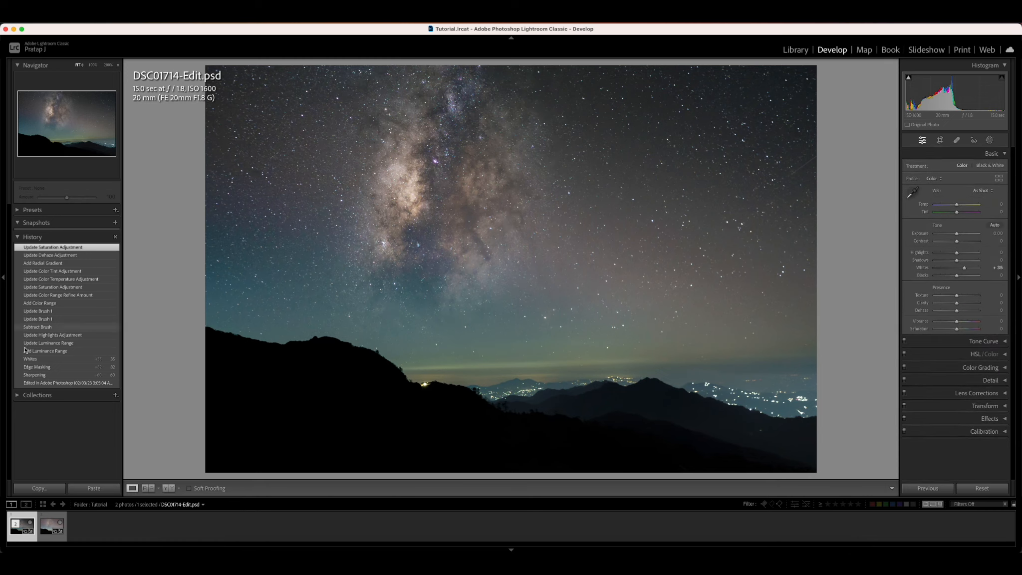
pyautogui.click(30, 383)
pyautogui.click(53, 247)
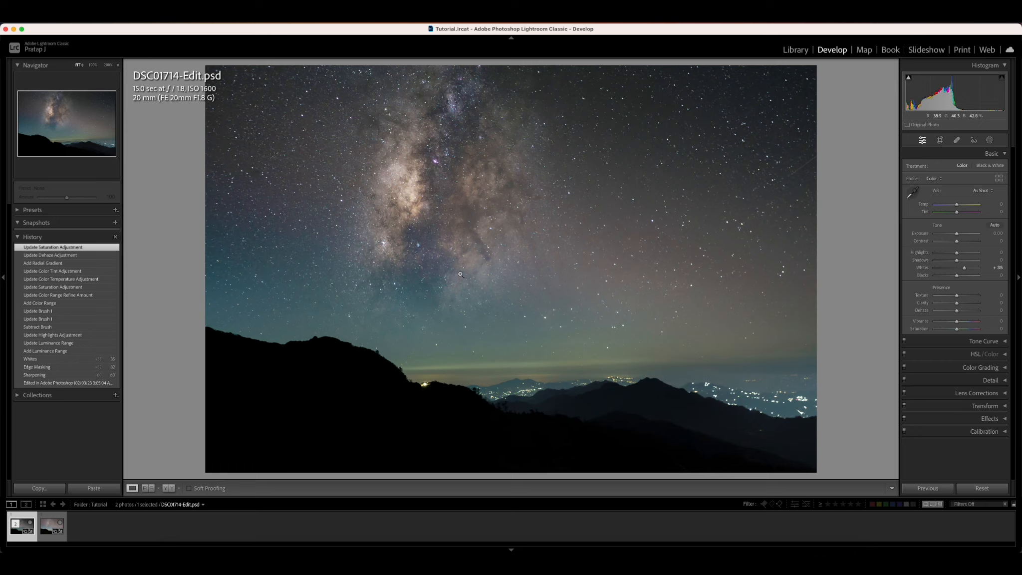
pyautogui.click(78, 383)
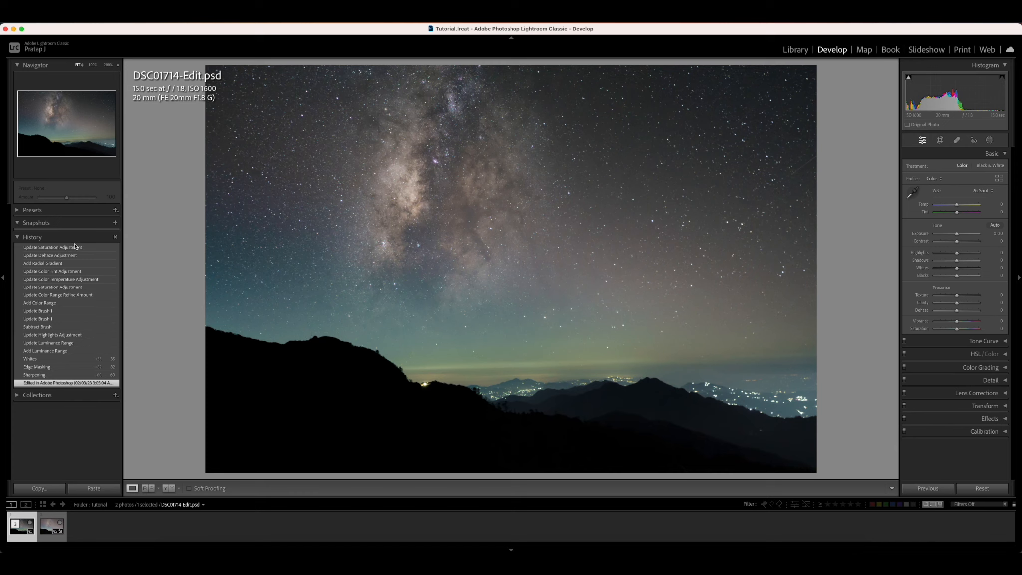
pyautogui.click(94, 247)
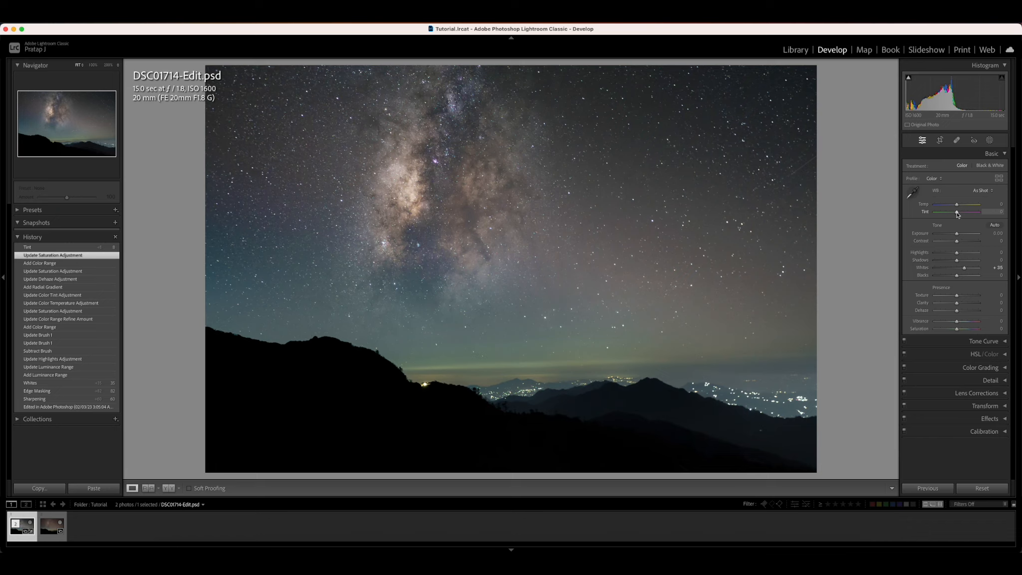
# Set the whole photo's tint to +3 and compare the edited PSD side by side with DSC01714.ARW
pyautogui.moveTo(958, 214); pyautogui.dragTo(959, 216)
pyautogui.moveTo(958, 215); pyautogui.dragTo(958, 215)
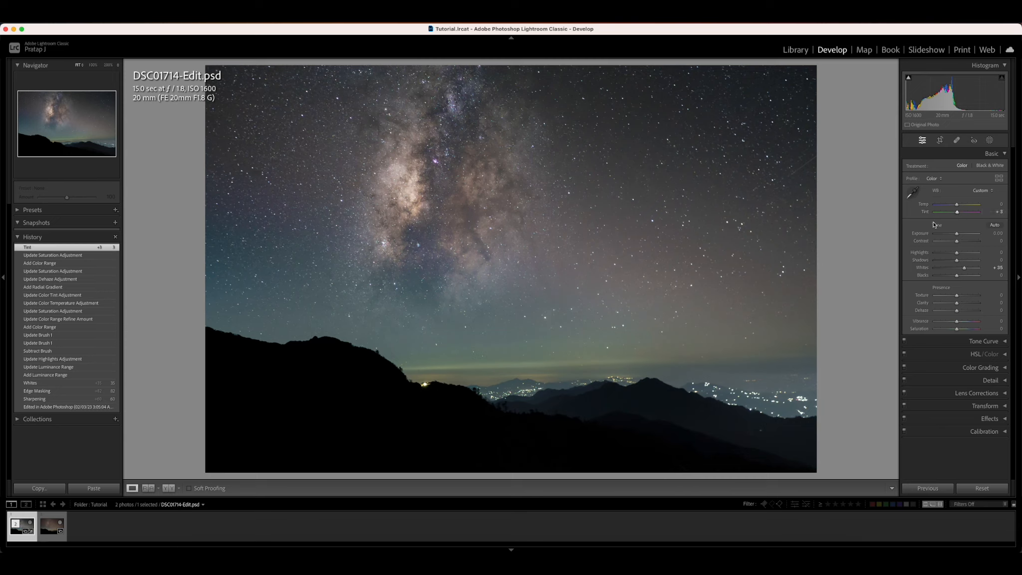
pyautogui.press('c')
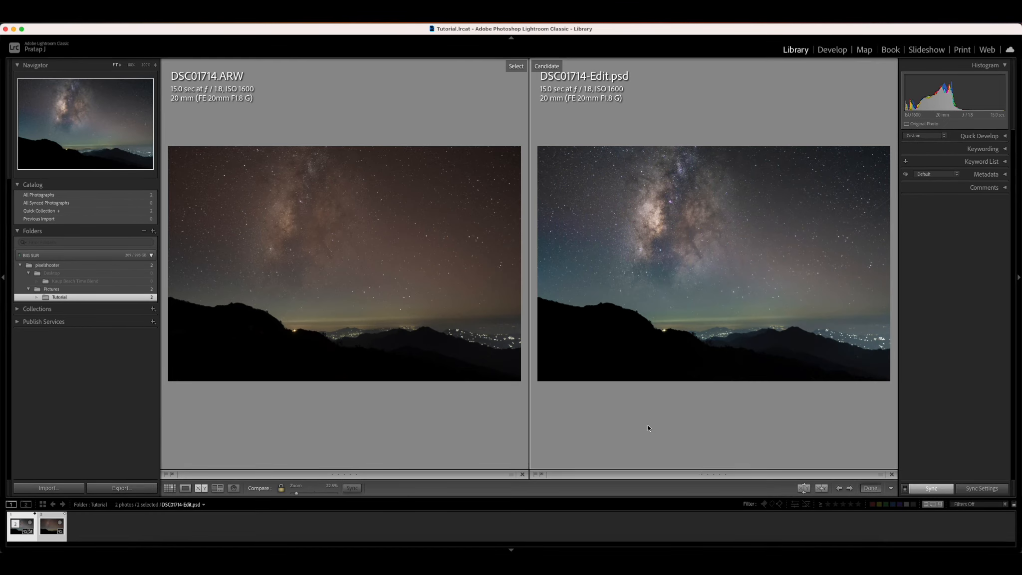